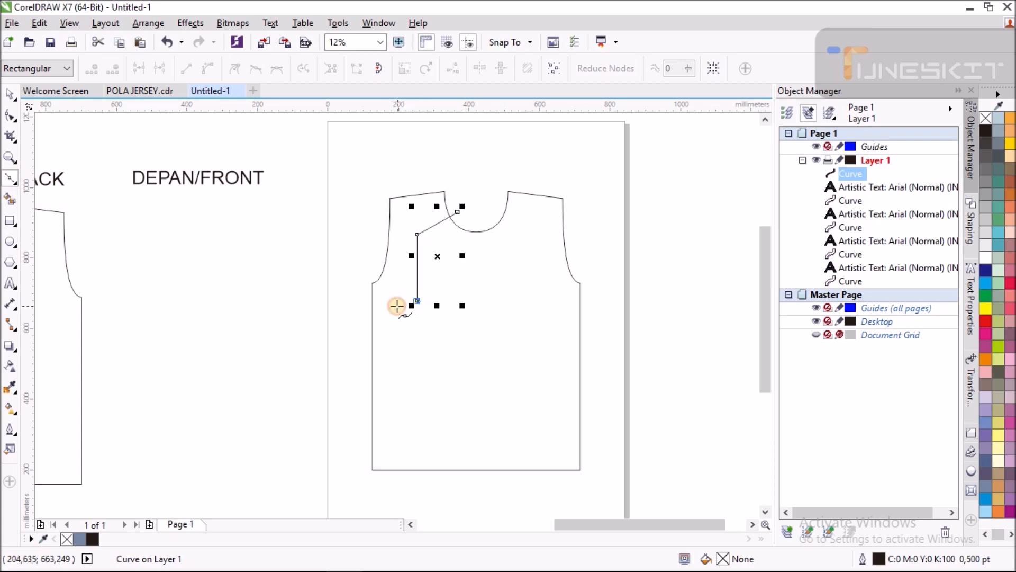
# Finish the zigzag line past the jersey's left side and reshape its lower end so it crosses the side edge just below the armhole
pyautogui.click(367, 317)
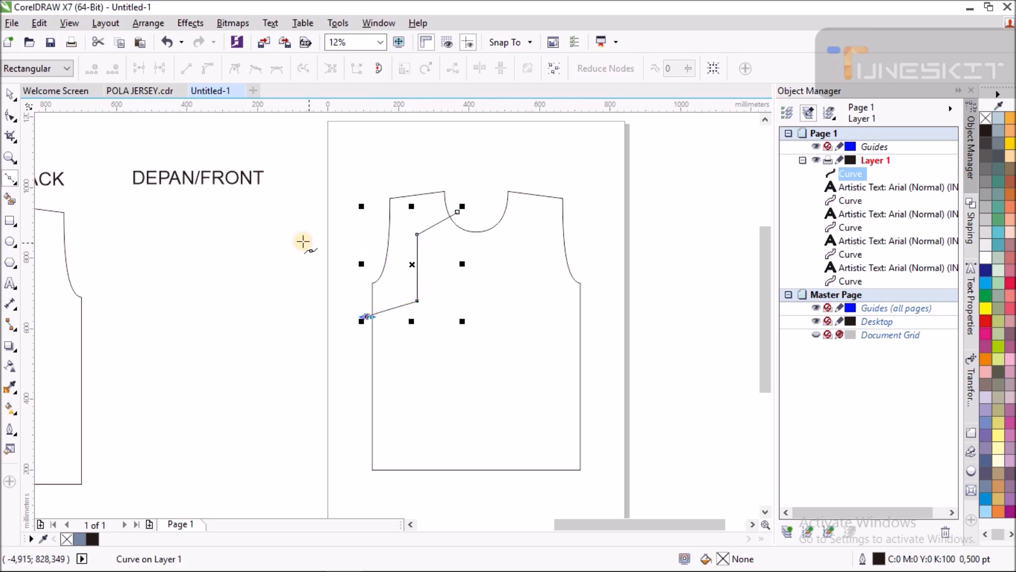
pyautogui.click(9, 121)
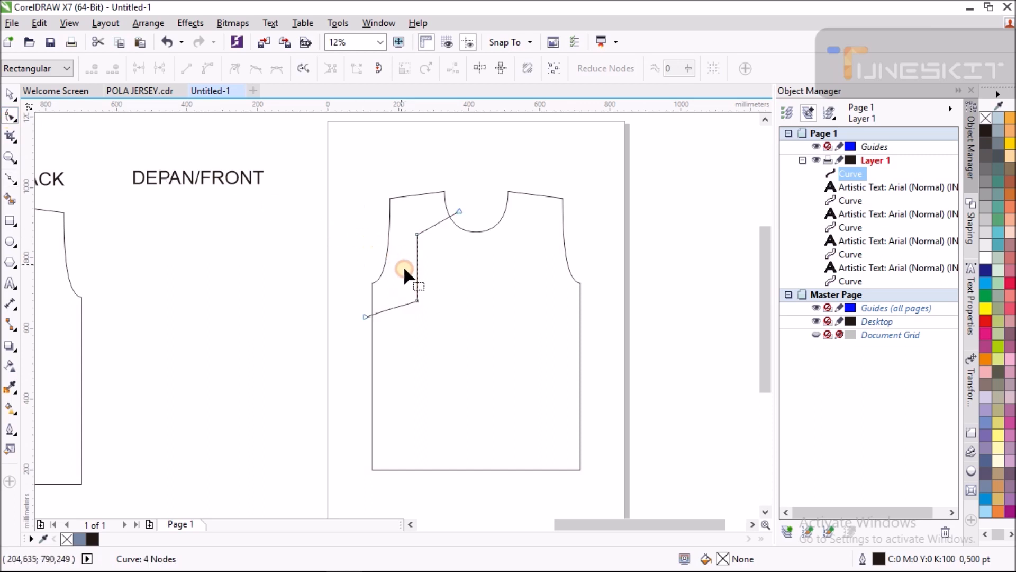
pyautogui.scroll(2, 401, 264)
pyautogui.moveTo(425, 325); pyautogui.dragTo(424, 258)
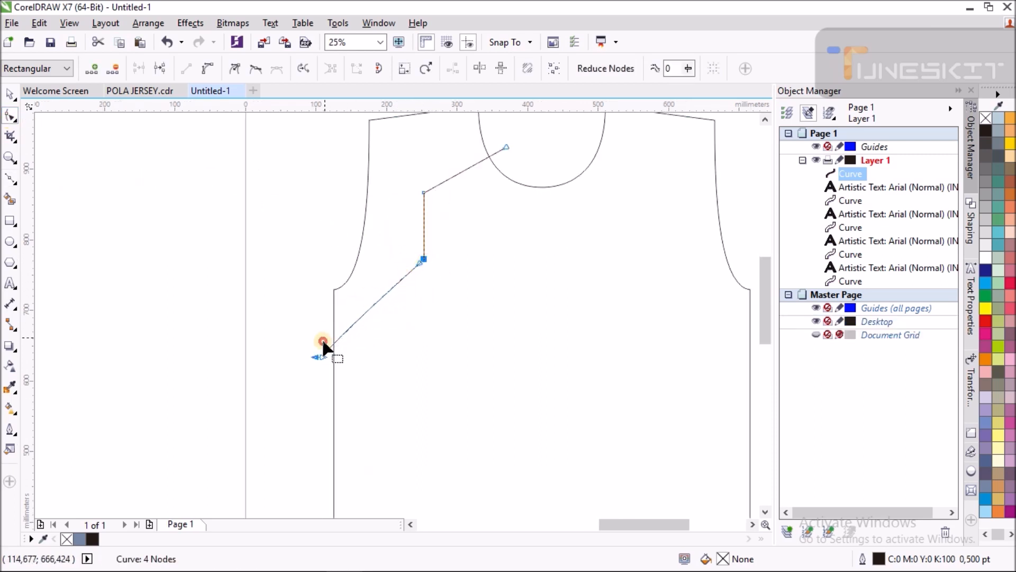
pyautogui.moveTo(322, 357); pyautogui.dragTo(326, 309)
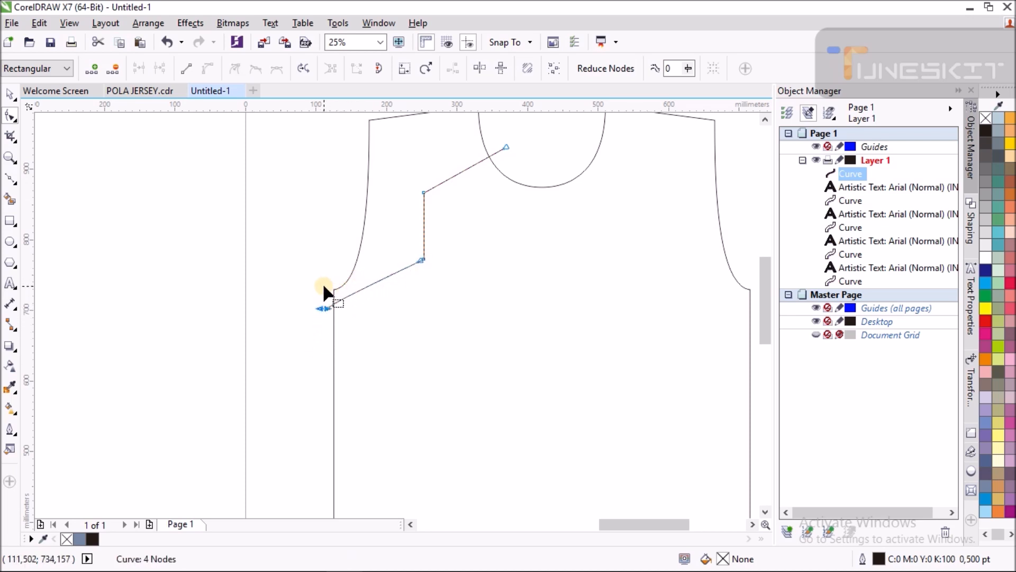
# Use Smart Fill on the left shoulder area above the zigzag line and delete the line
pyautogui.click(10, 198)
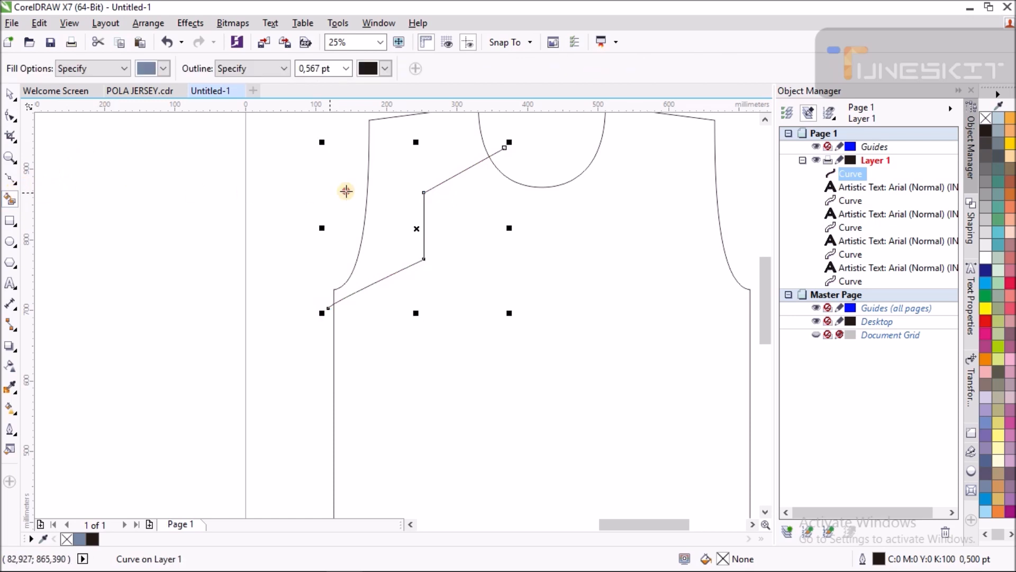
pyautogui.click(456, 159)
pyautogui.moveTo(762, 281); pyautogui.dragTo(764, 265)
pyautogui.click(10, 94)
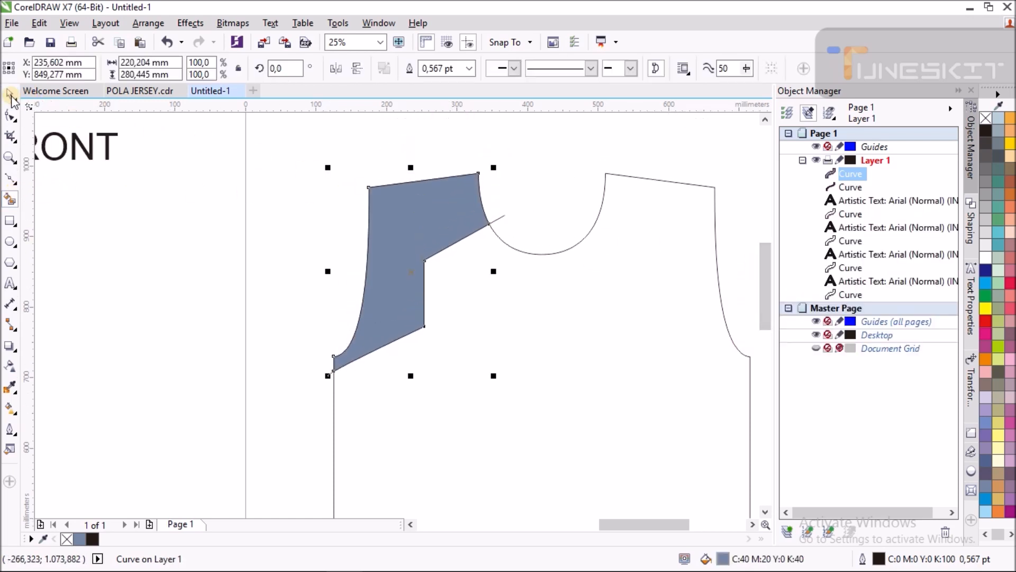
pyautogui.click(527, 194)
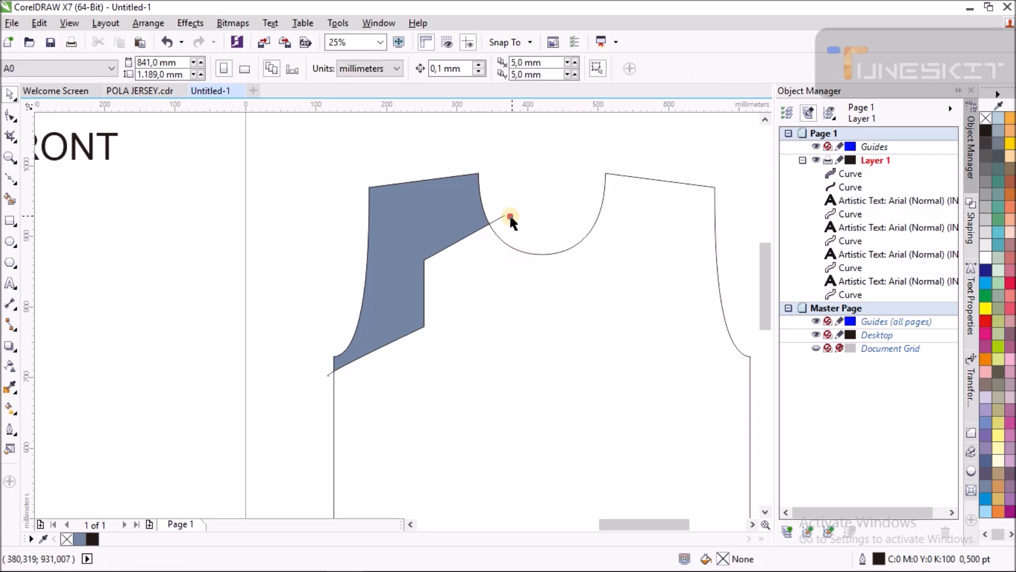
pyautogui.click(499, 217)
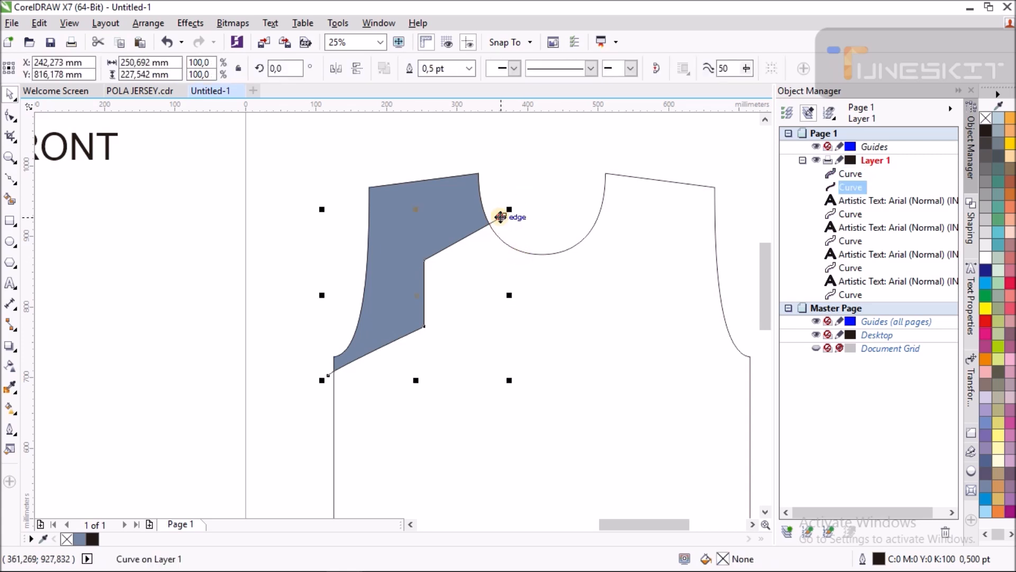
pyautogui.press('Delete')
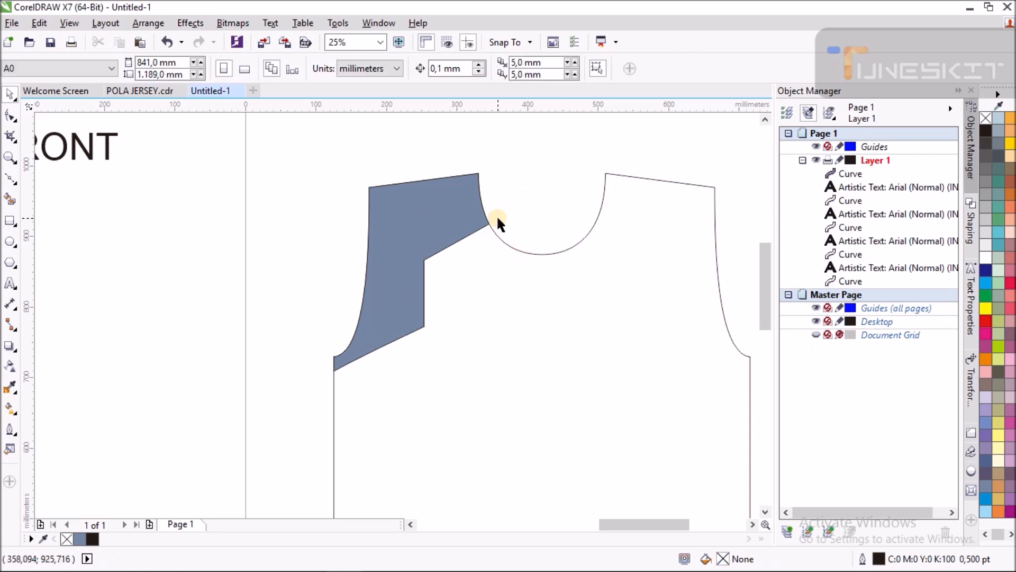
# Fill the shoulder shape with black (C100 M100 Y100 K100)
pyautogui.click(428, 218)
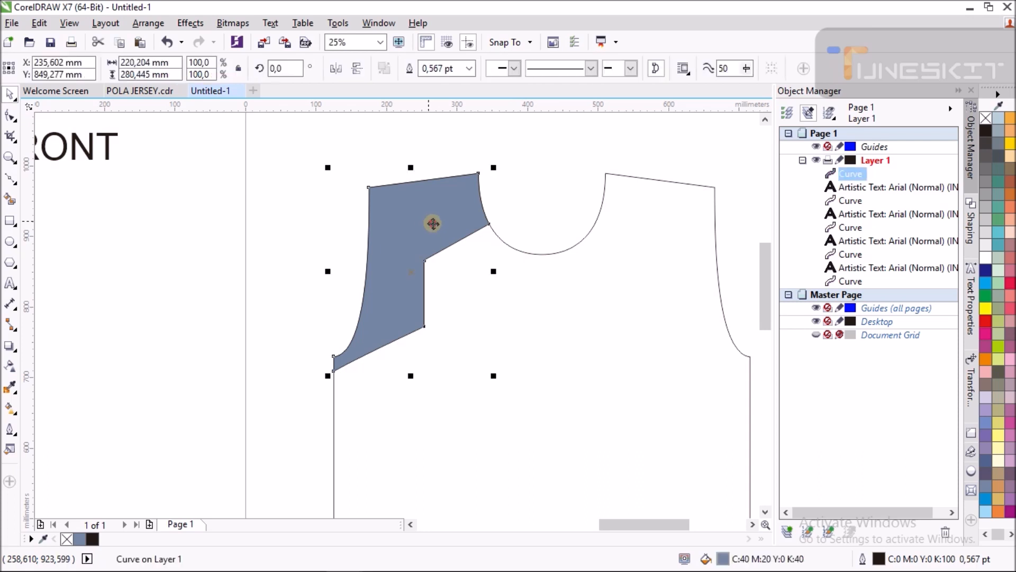
pyautogui.click(1012, 534)
pyautogui.click(1011, 170)
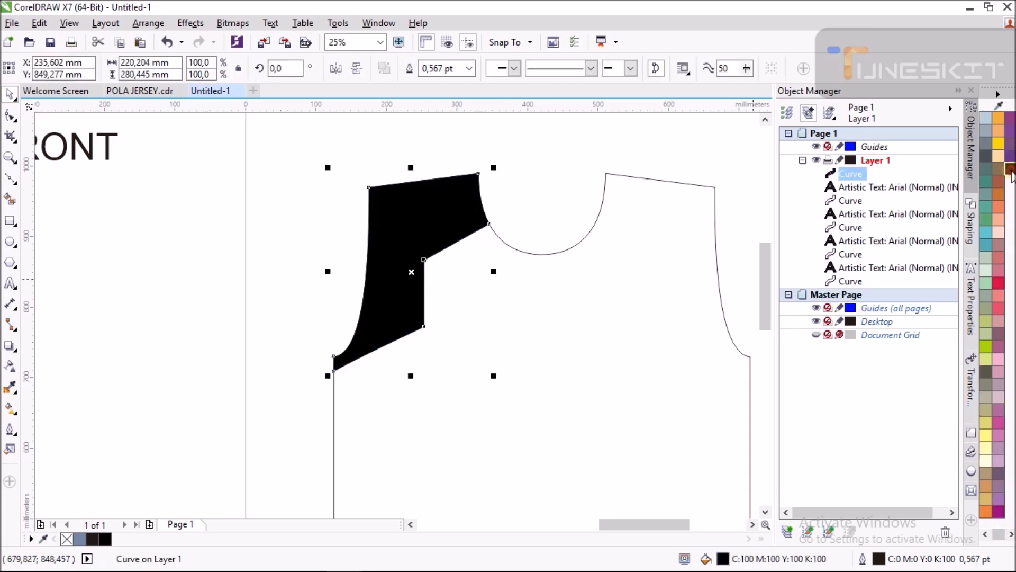
pyautogui.click(229, 213)
pyautogui.click(863, 349)
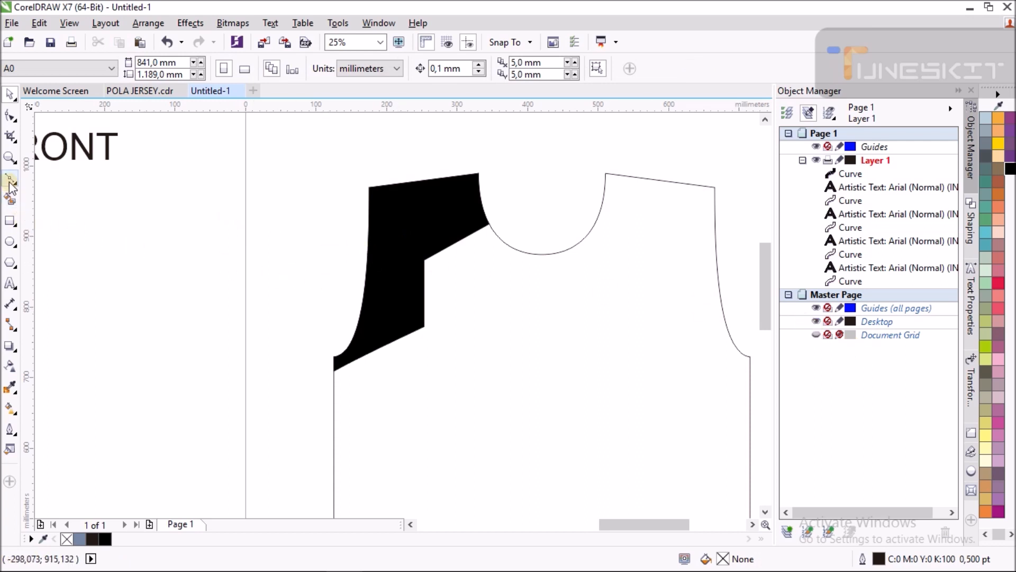
# Draw a thin horizontal rectangle about 144 by 15 mm beside the black shoulder shape
pyautogui.click(10, 221)
pyautogui.scroll(2, 464, 273)
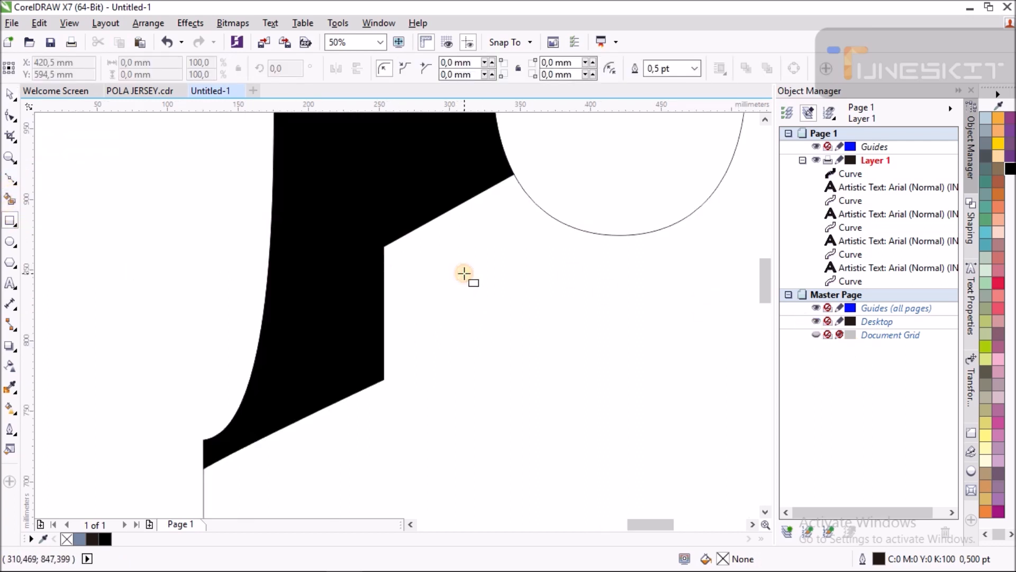
pyautogui.moveTo(417, 297)
pyautogui.mouseDown()
pyautogui.moveTo(531, 300)
pyautogui.moveTo(621, 317)
pyautogui.mouseUp()
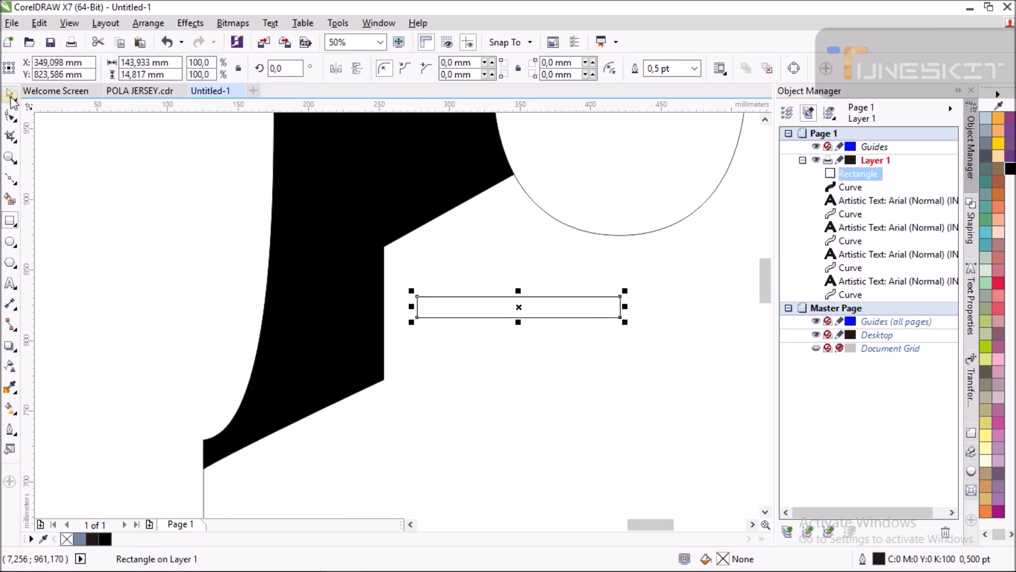
# Rotate the rectangle by about 27 degrees to follow the shape's slanted edge and fill it blue-grey (C40 M20 Y0 K40)
pyautogui.click(525, 307)
pyautogui.moveTo(626, 291); pyautogui.dragTo(619, 241)
pyautogui.click(624, 185)
pyautogui.click(590, 284)
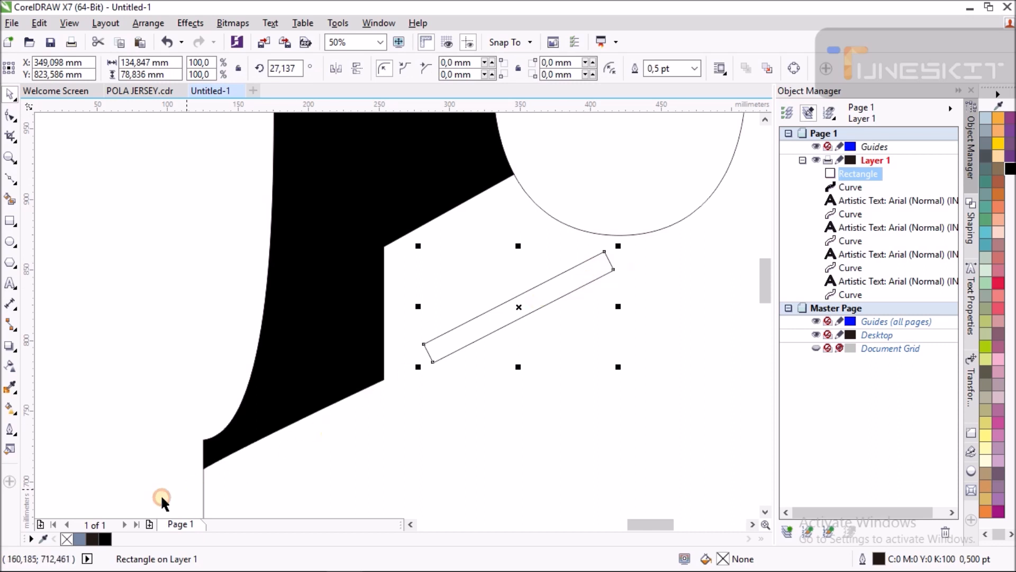
pyautogui.click(78, 538)
# Lay the slanted bar across the lower part of the black shape and duplicate it just below with a narrow gap
pyautogui.moveTo(521, 306); pyautogui.dragTo(383, 276)
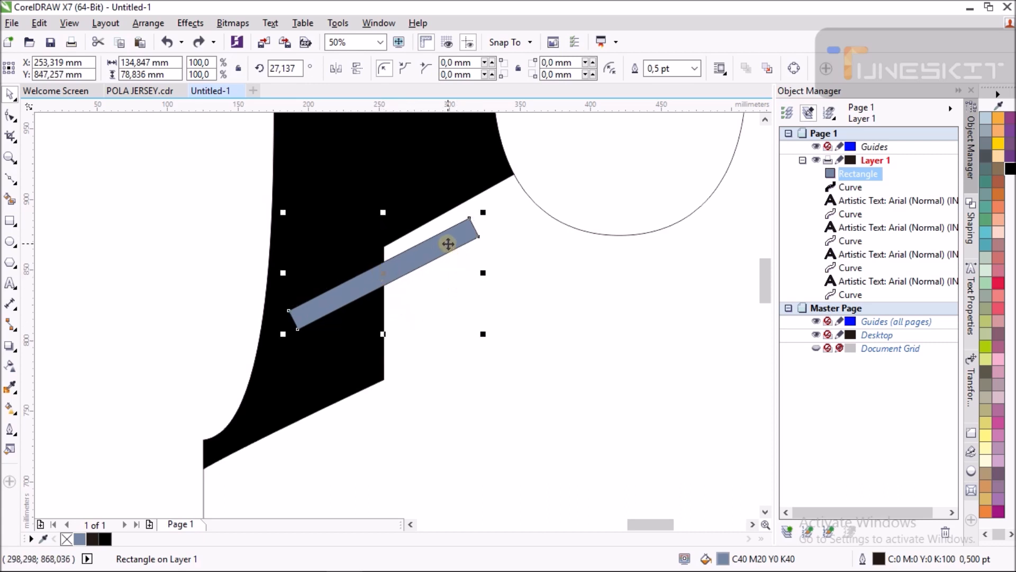
pyautogui.moveTo(448, 245); pyautogui.dragTo(388, 266)
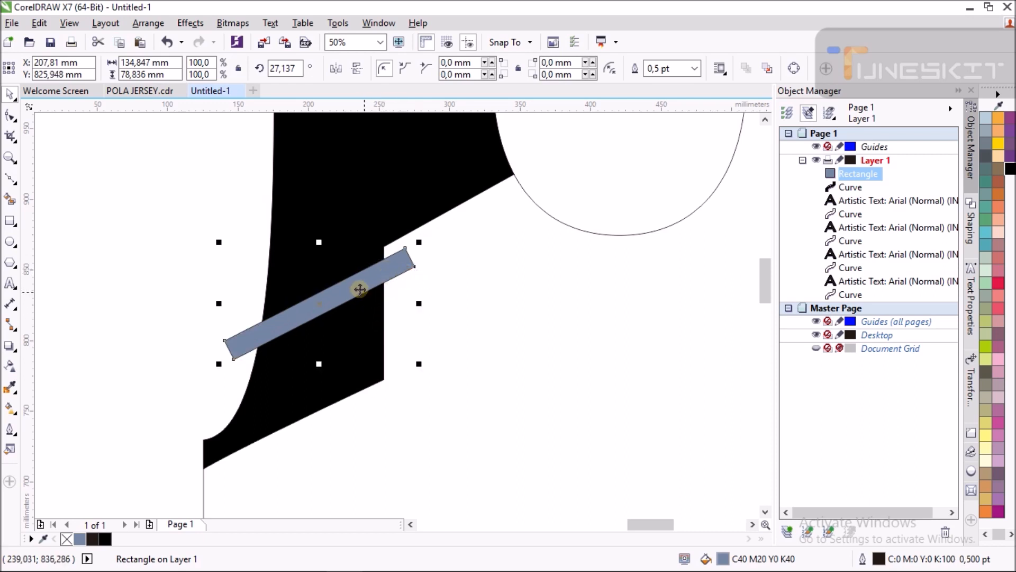
pyautogui.moveTo(323, 303); pyautogui.dragTo(318, 358)
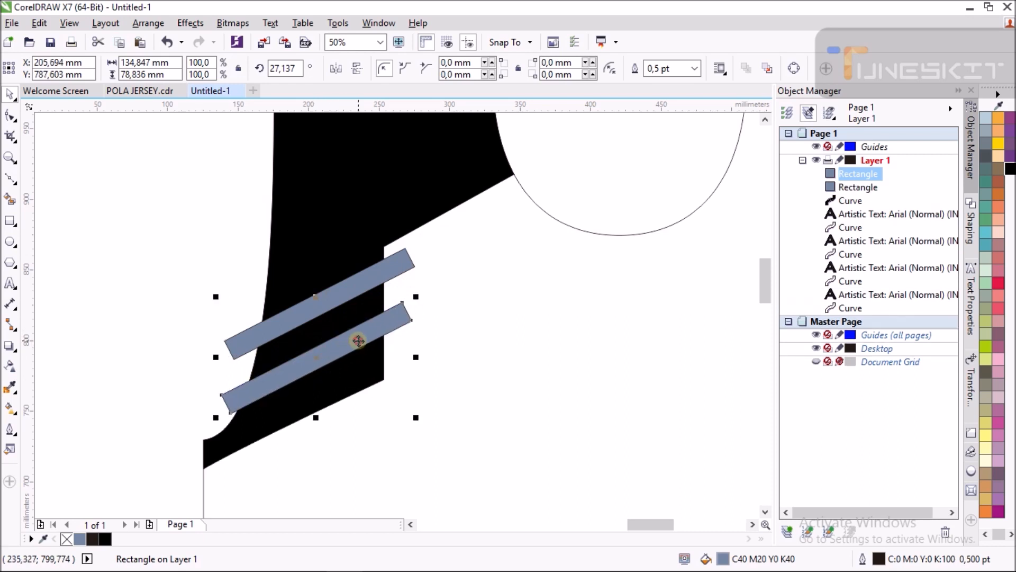
pyautogui.moveTo(389, 271); pyautogui.dragTo(390, 276)
# Trim the black shoulder shape with the two slanted bars
pyautogui.keyDown('shift'); pyautogui.click(389, 324); pyautogui.keyUp('shift')
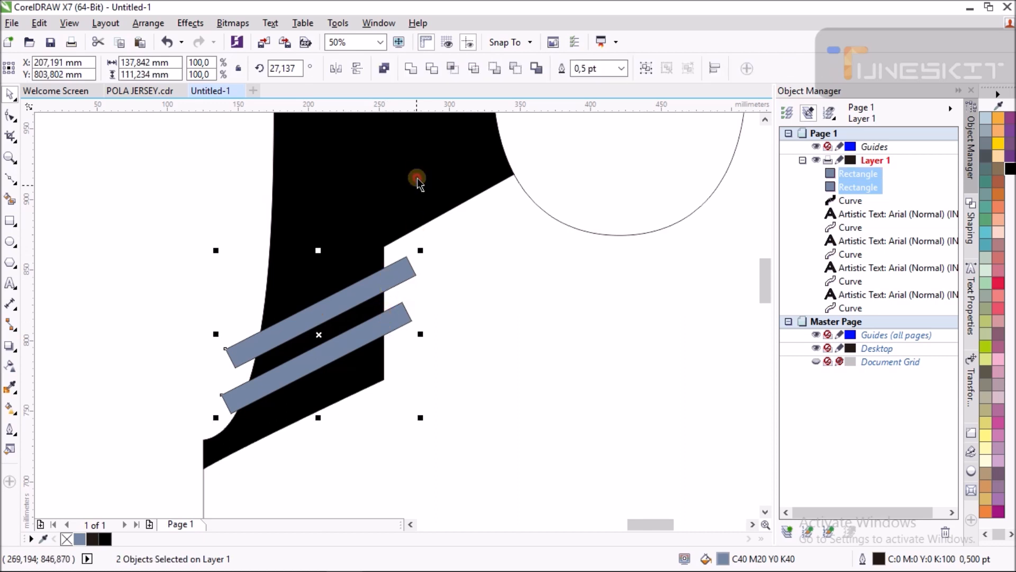
pyautogui.keyDown('shift'); pyautogui.click(416, 160); pyautogui.keyUp('shift')
pyautogui.click(433, 69)
# Move the two slanted bars off the black shape and delete them
pyautogui.click(222, 187)
pyautogui.moveTo(396, 285); pyautogui.dragTo(183, 242)
pyautogui.moveTo(406, 315); pyautogui.dragTo(205, 288)
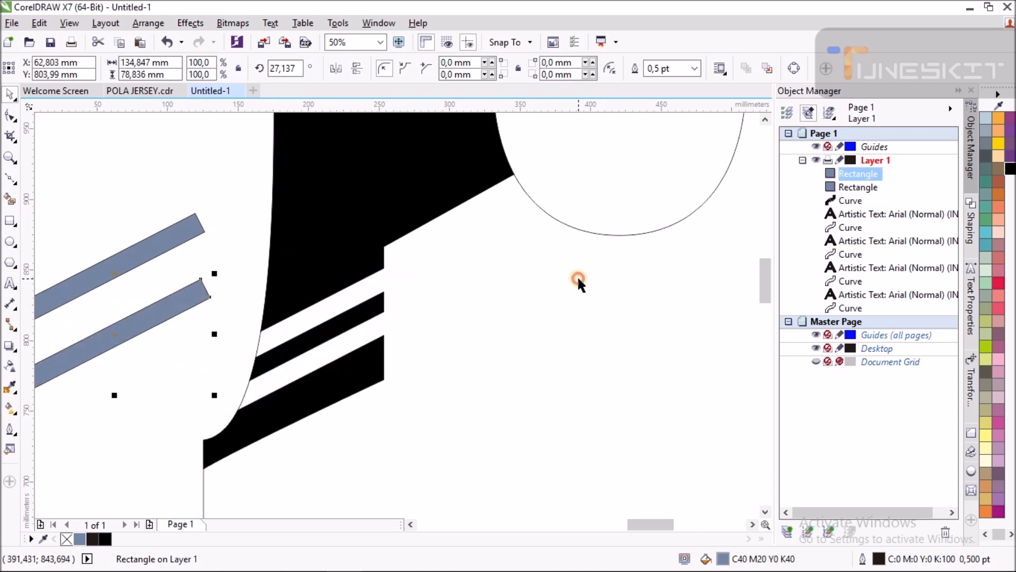
pyautogui.press('Delete')
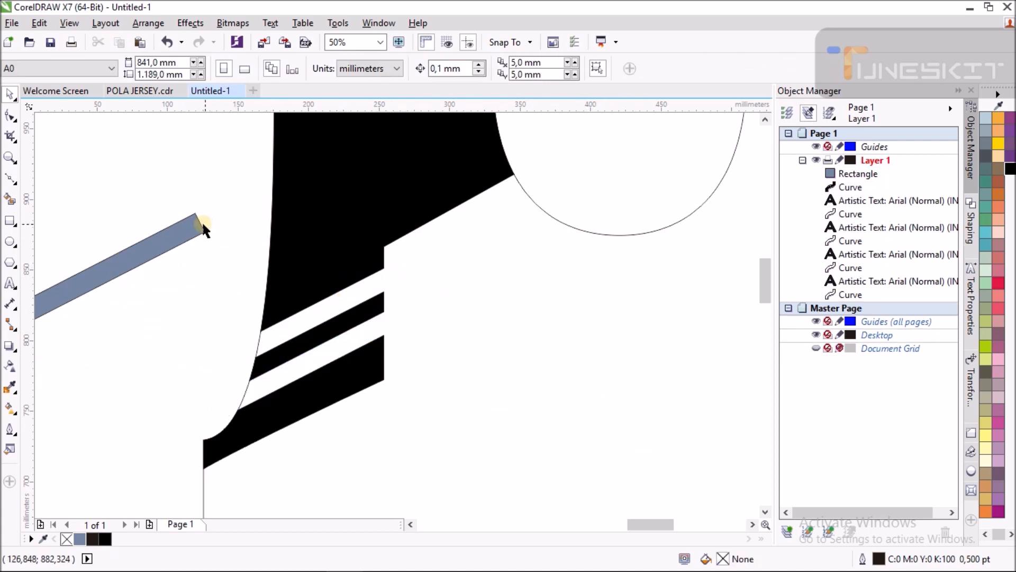
pyautogui.click(201, 225)
pyautogui.press('Delete')
# Draw a six-sided polygon about 173 by 200 mm on the lower left part of the jersey
pyautogui.scroll(-2, 517, 281)
pyautogui.scroll(2, 521, 307)
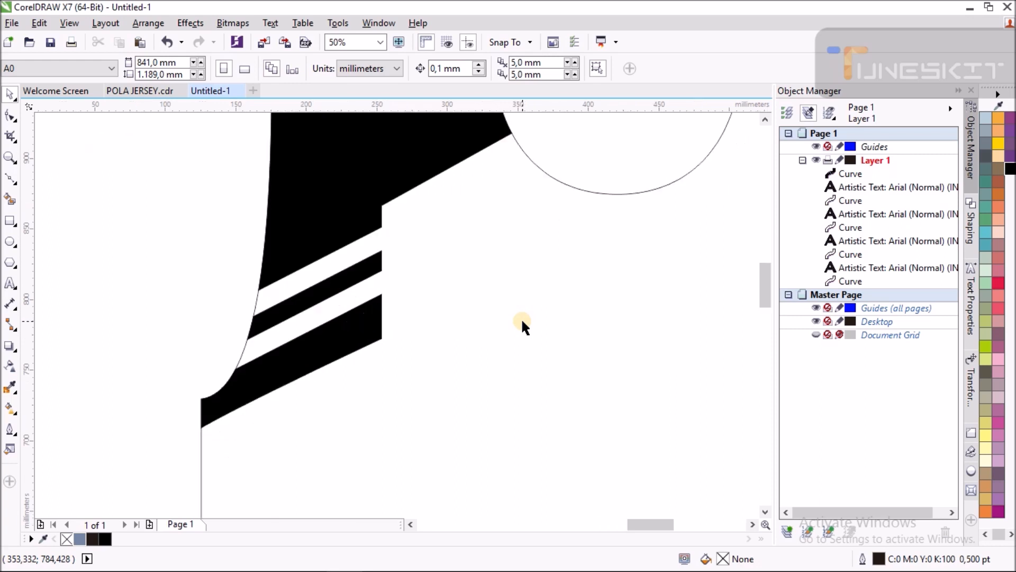
pyautogui.scroll(-3, 549, 290)
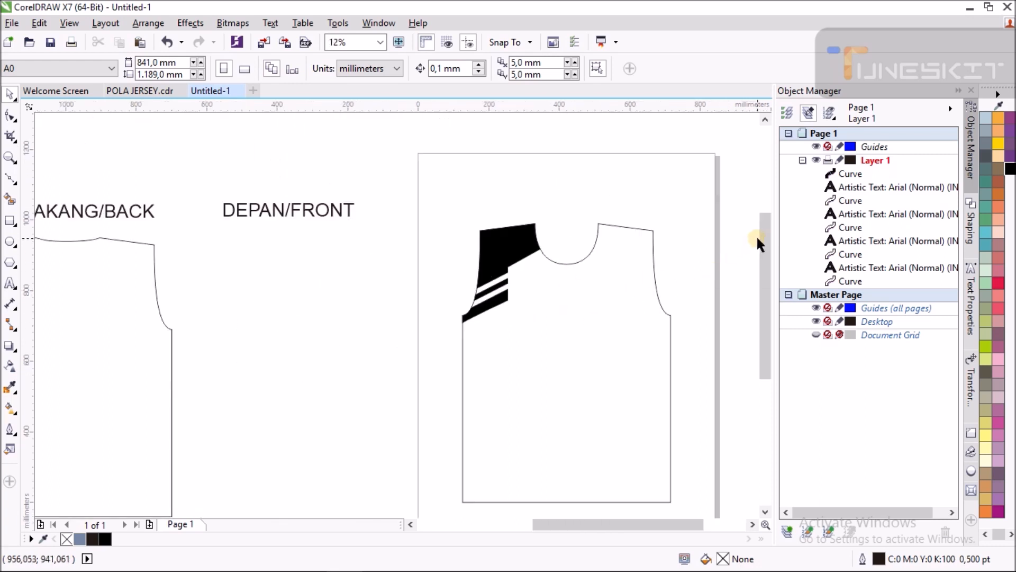
pyautogui.moveTo(765, 243); pyautogui.dragTo(765, 262)
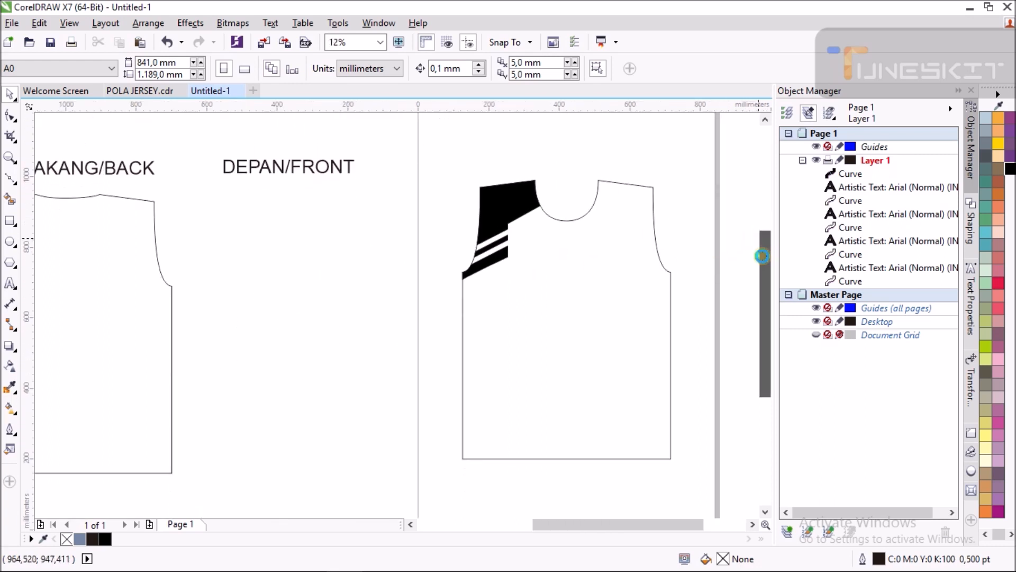
pyautogui.click(9, 263)
pyautogui.scroll(2, 477, 336)
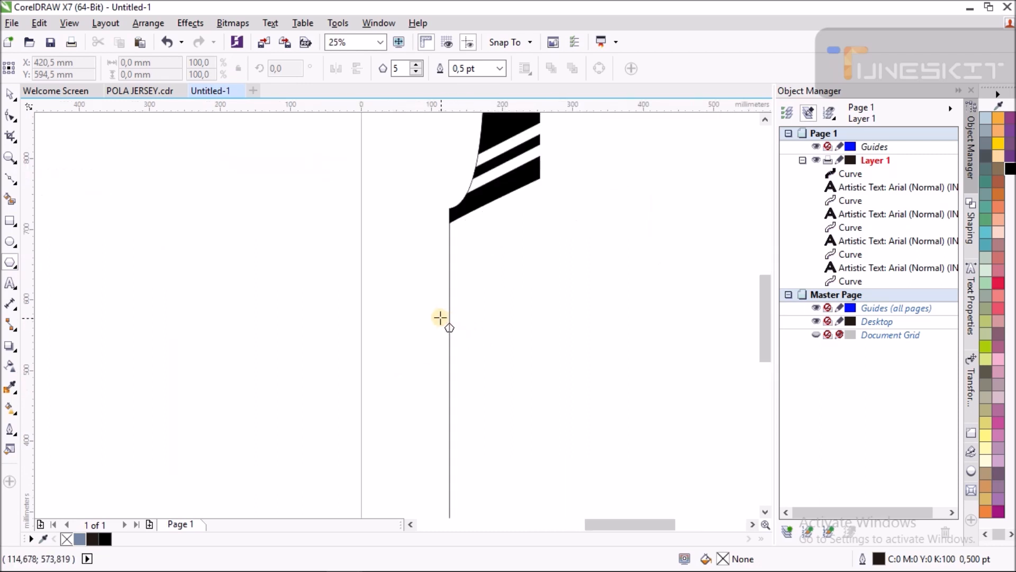
pyautogui.moveTo(447, 318); pyautogui.dragTo(560, 456)
pyautogui.click(417, 64)
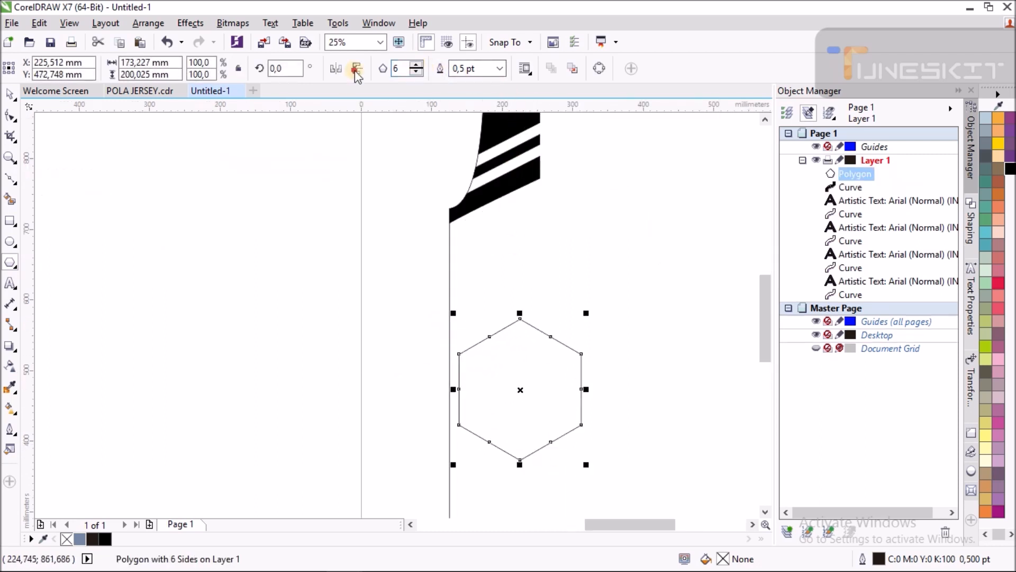
# Centre the hexagon on the jersey's left side edge and enlarge it to about 203 by 235 mm
pyautogui.click(9, 95)
pyautogui.moveTo(523, 391); pyautogui.dragTo(450, 423)
pyautogui.moveTo(514, 345); pyautogui.dragTo(538, 338)
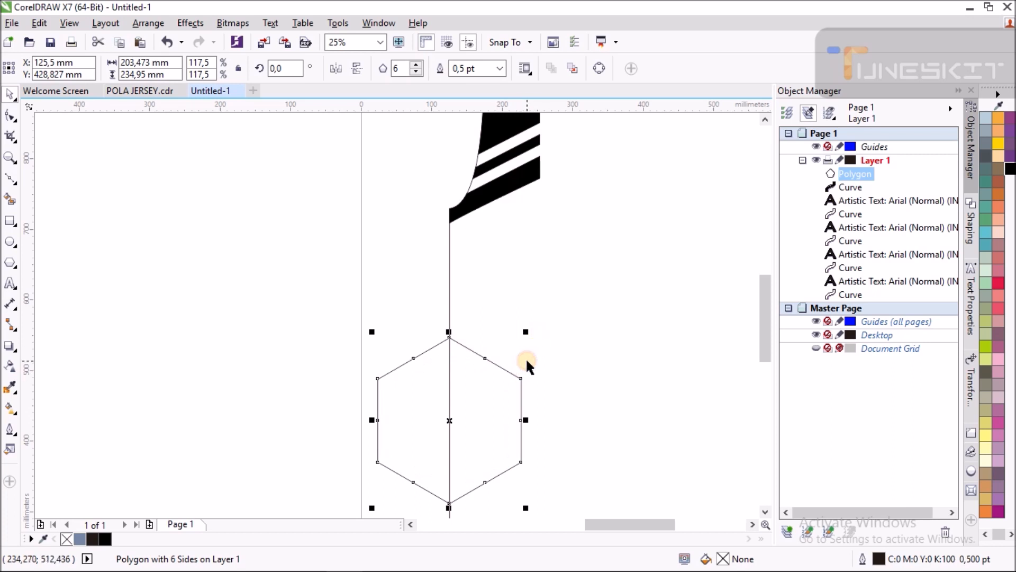
# Duplicate the hexagon concentrically inside itself at about 150 by 174 mm
pyautogui.moveTo(769, 301); pyautogui.dragTo(766, 323)
pyautogui.moveTo(526, 226); pyautogui.dragTo(521, 248)
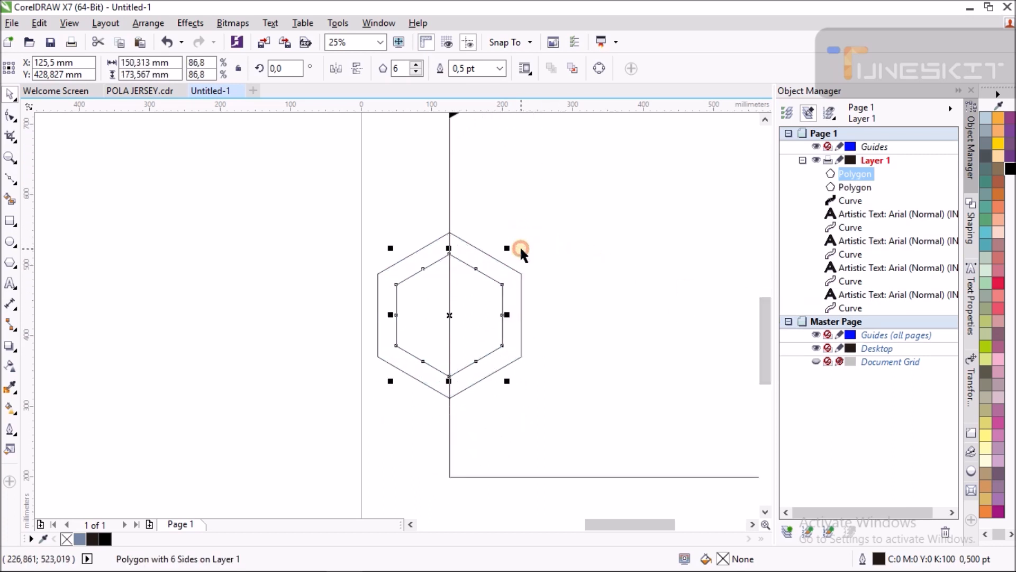
pyautogui.click(328, 262)
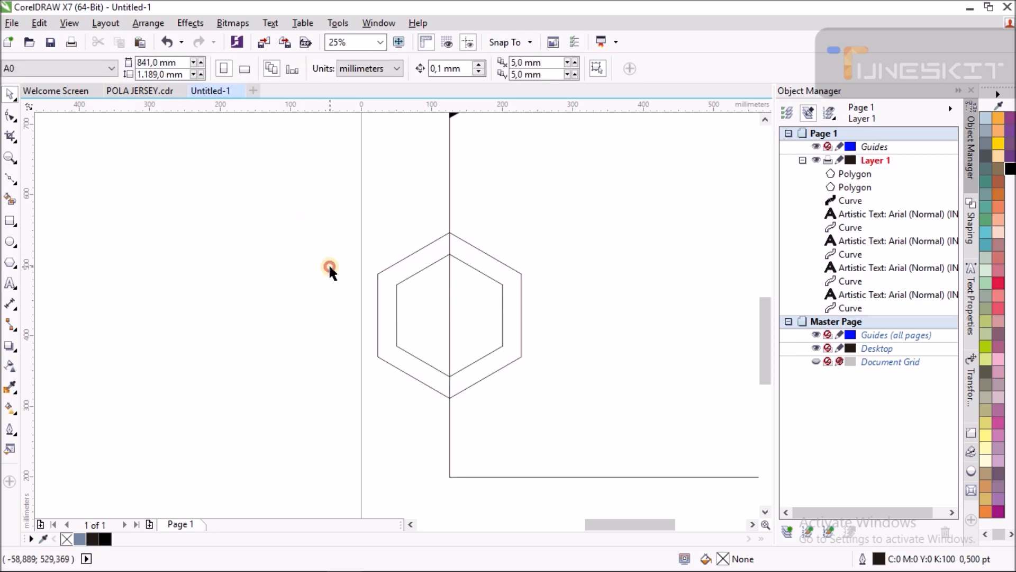
# Use Smart Fill on the band between the hexagons inside the jersey and delete both hexagons
pyautogui.click(10, 200)
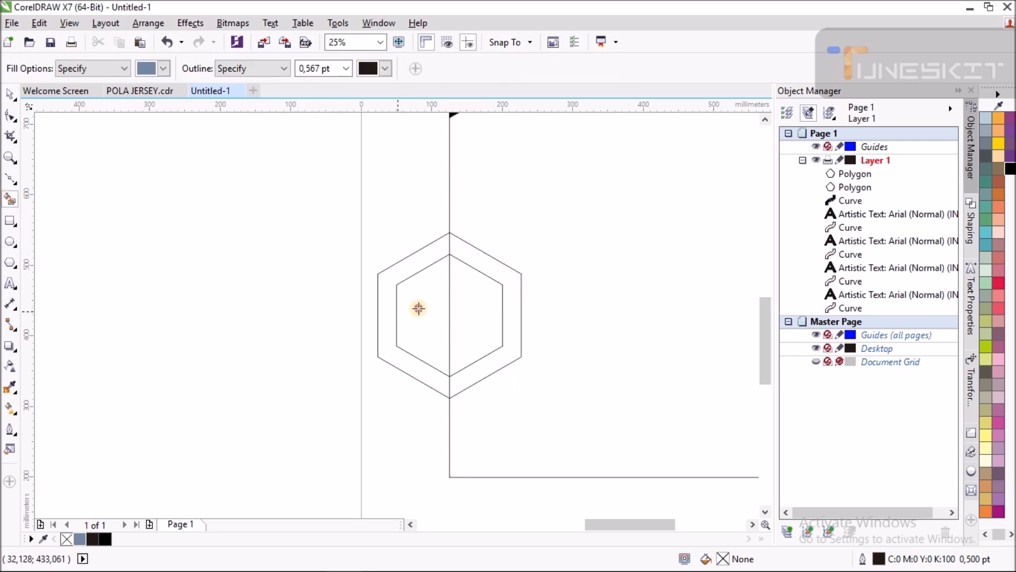
pyautogui.click(506, 270)
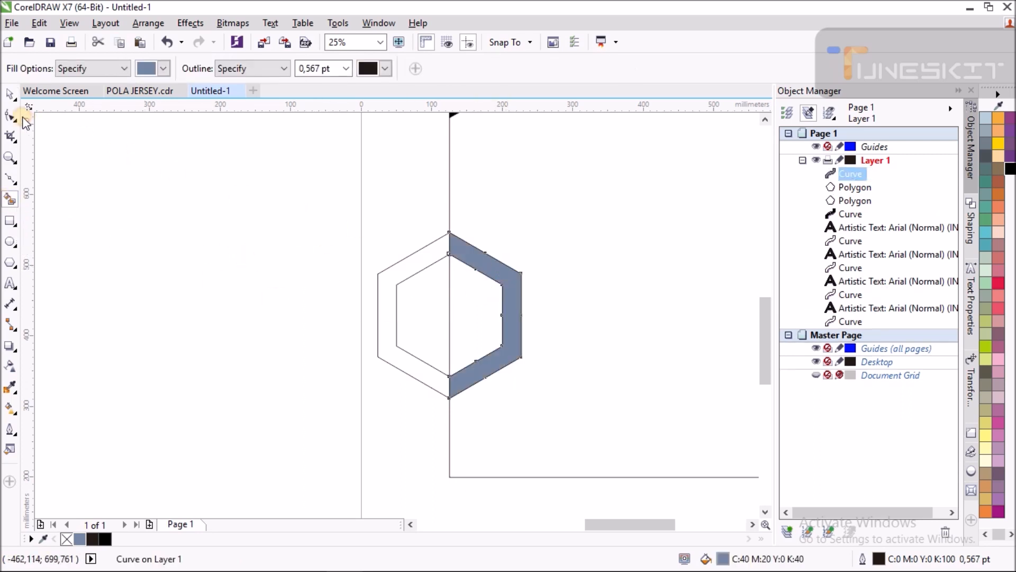
pyautogui.click(11, 95)
pyautogui.moveTo(402, 317); pyautogui.dragTo(114, 313)
pyautogui.press('Delete')
pyautogui.press('Delete')
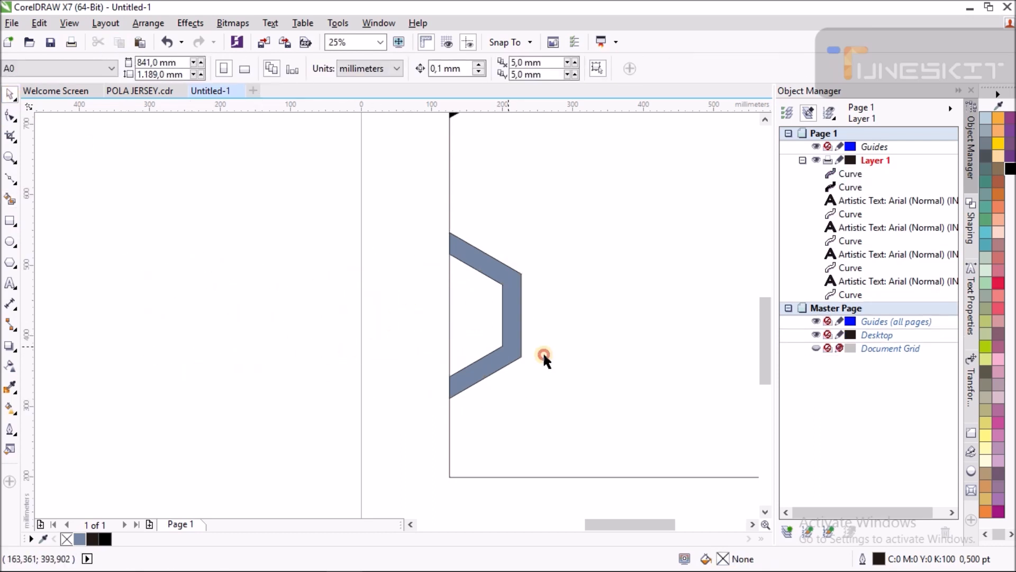
# Scale the half-hexagon band down to about 81 by 188 mm, keeping it against the jersey's side edge
pyautogui.scroll(-2, 386, 358)
pyautogui.scroll(2, 433, 327)
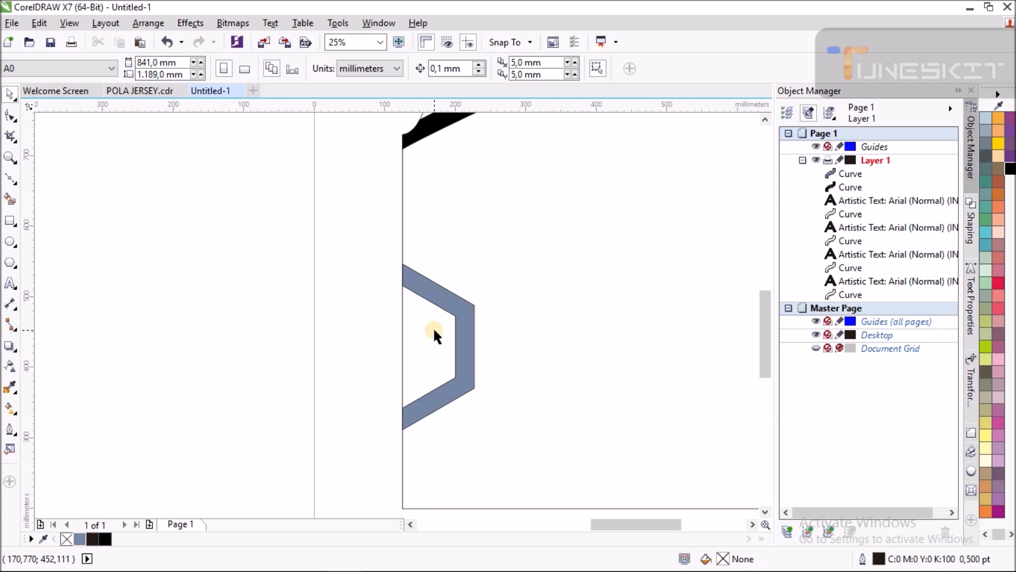
pyautogui.click(466, 354)
pyautogui.moveTo(478, 435); pyautogui.dragTo(463, 413)
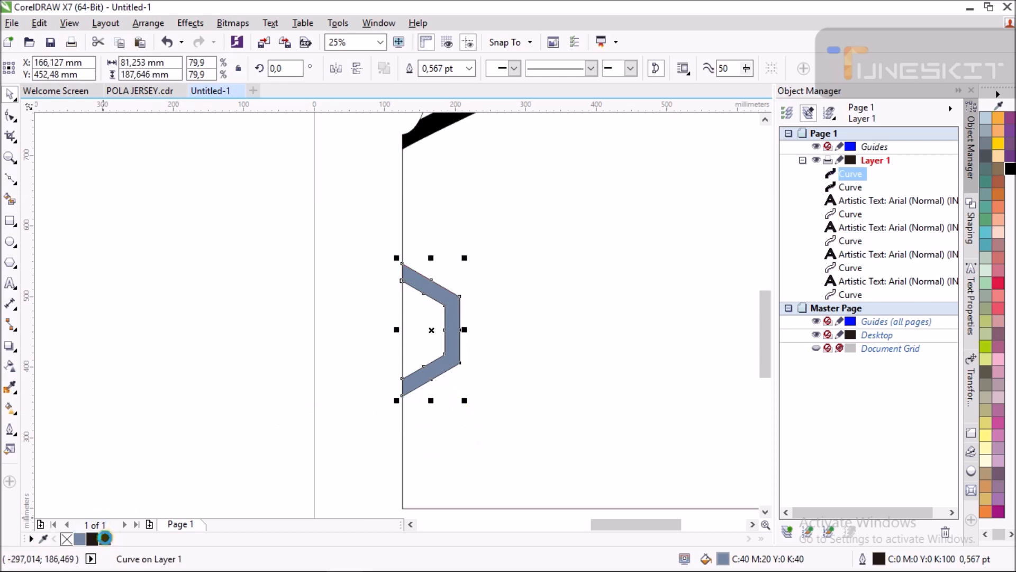
# Fill the half-hexagon band with black and remove its outline
pyautogui.click(105, 538)
pyautogui.rightClick(64, 539)
pyautogui.click(422, 305)
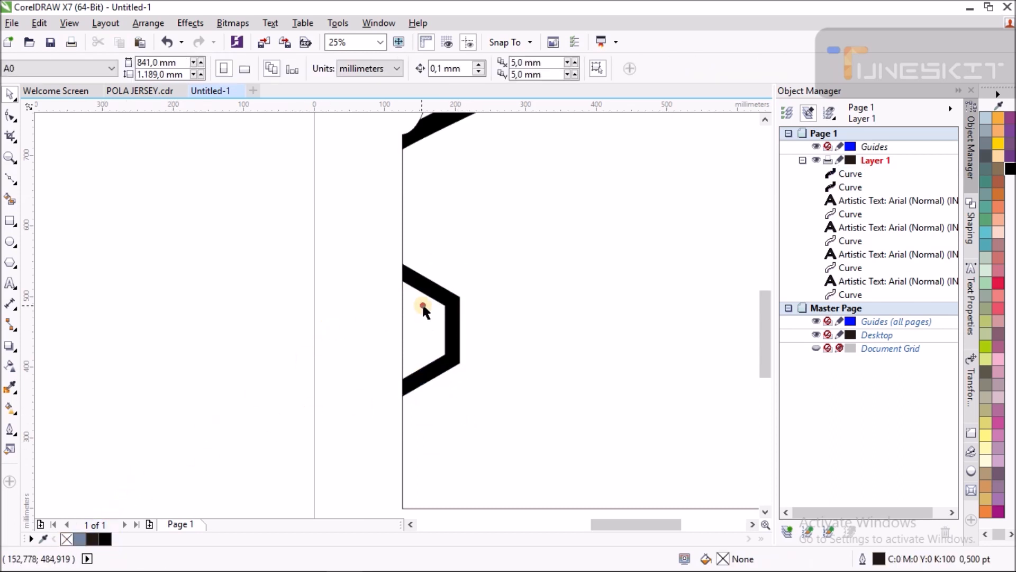
# Recolor the half-hexagon band on the jersey's side edge to yellow (C0 M0 Y100 K0)
pyautogui.scroll(-1, 423, 306)
pyautogui.scroll(1, 478, 321)
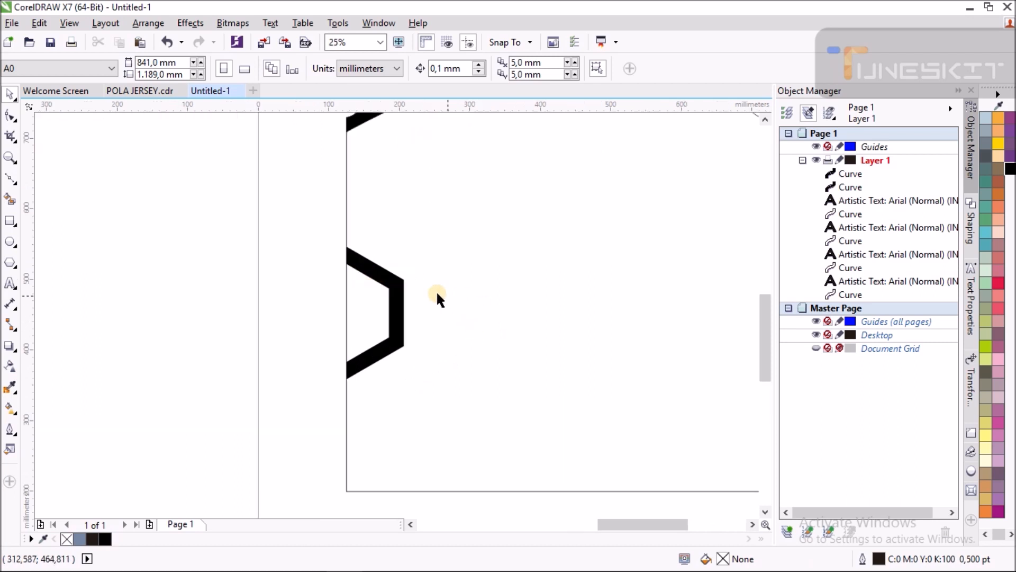
pyautogui.click(401, 289)
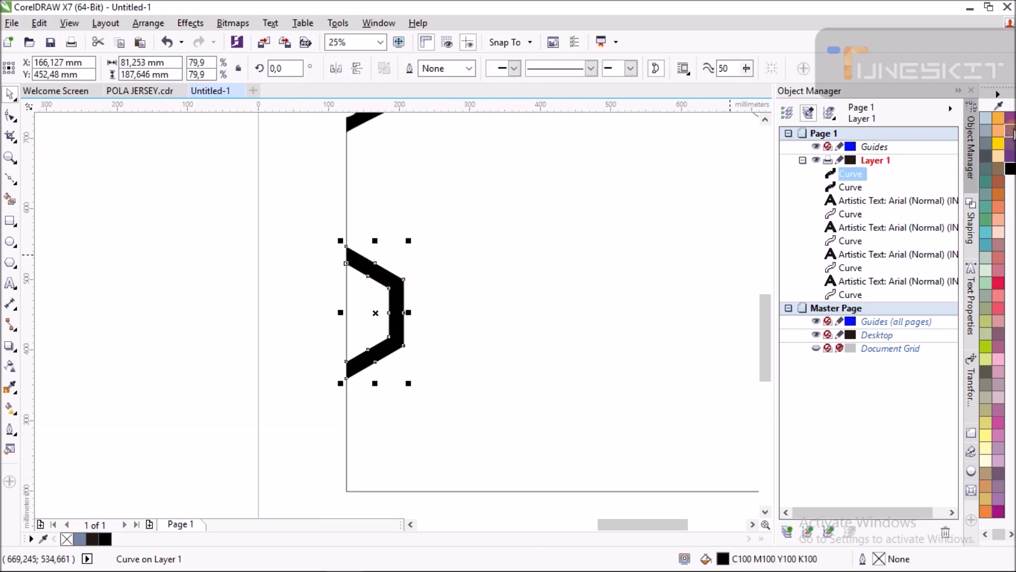
pyautogui.click(988, 529)
pyautogui.click(991, 308)
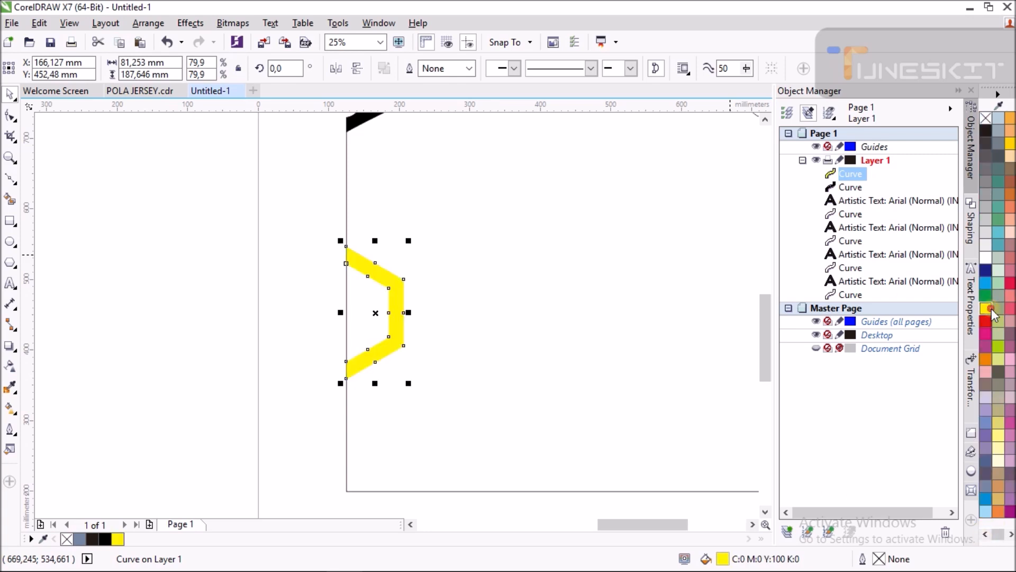
pyautogui.click(162, 190)
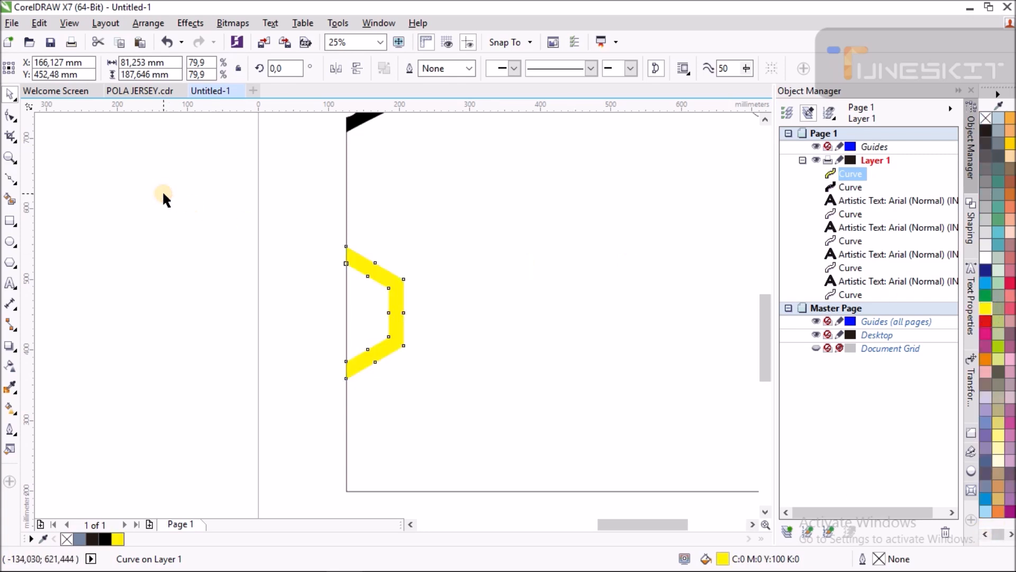
# Draw a straight freehand line from the jersey's side edge diagonally downward inside the half-hexagon band
pyautogui.click(10, 180)
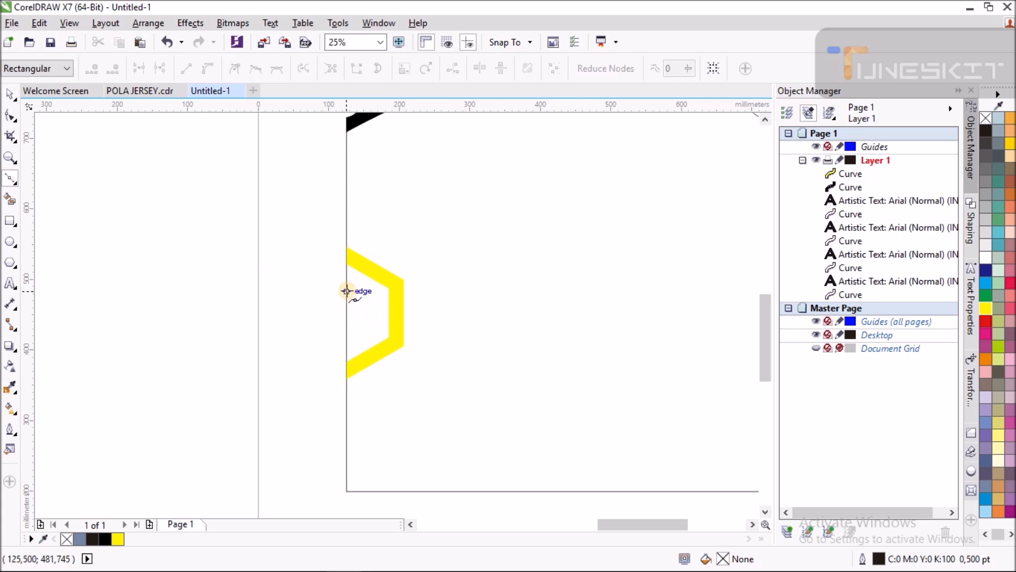
pyautogui.scroll(1, 349, 286)
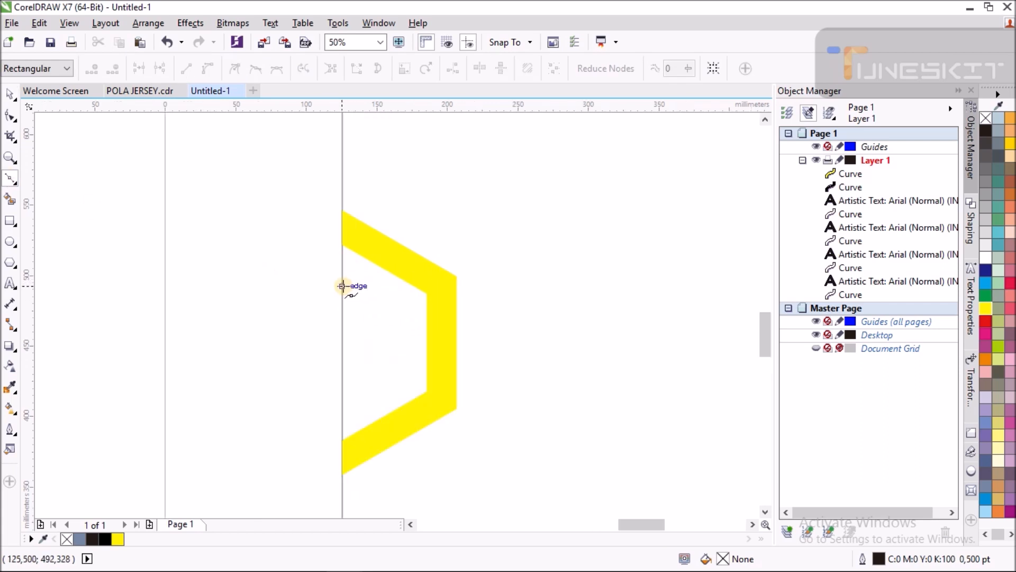
pyautogui.click(402, 320)
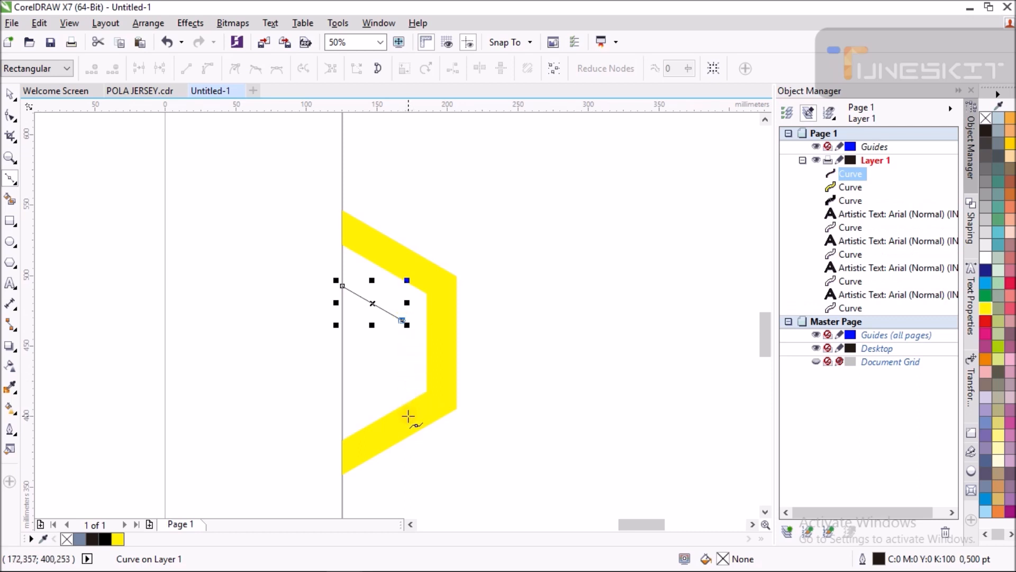
pyautogui.click(407, 448)
pyautogui.scroll(-1, 389, 280)
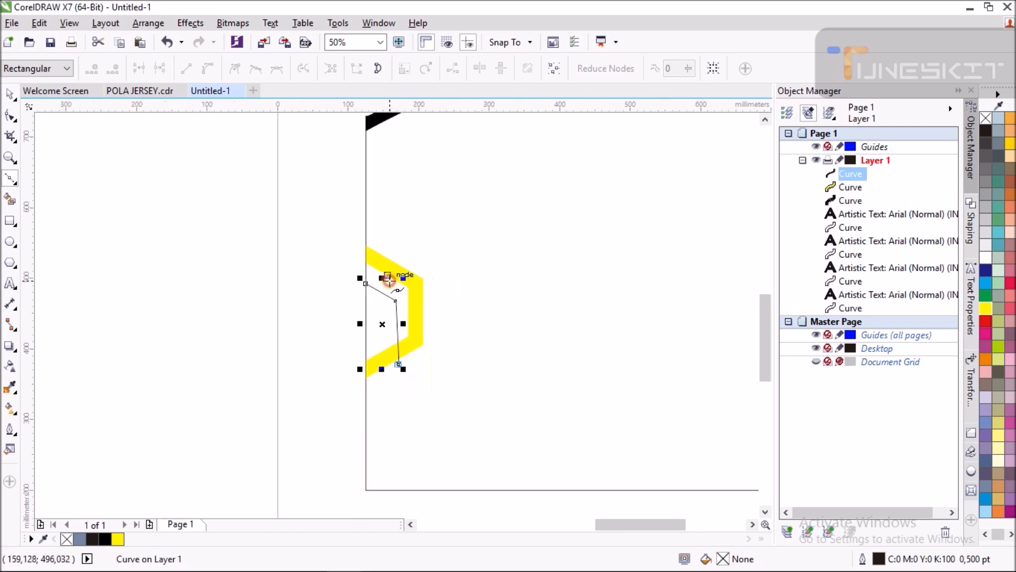
pyautogui.moveTo(398, 364); pyautogui.dragTo(400, 405)
pyautogui.hotkey('ctrl', 'z')
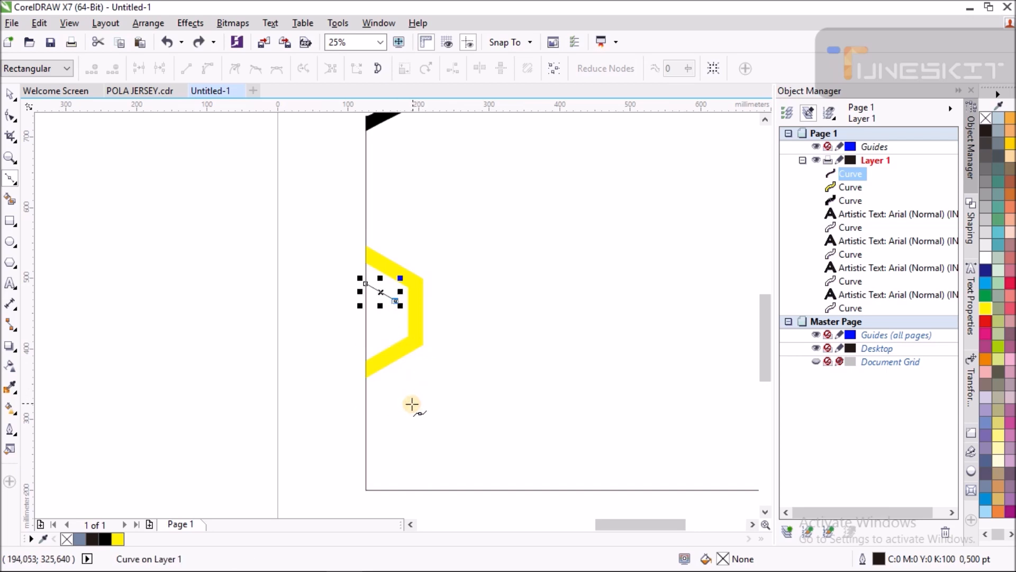
# Continue the line down below the hexagon band and diagonally across the bottom hem, about 254 by 311 mm overall
pyautogui.click(408, 412)
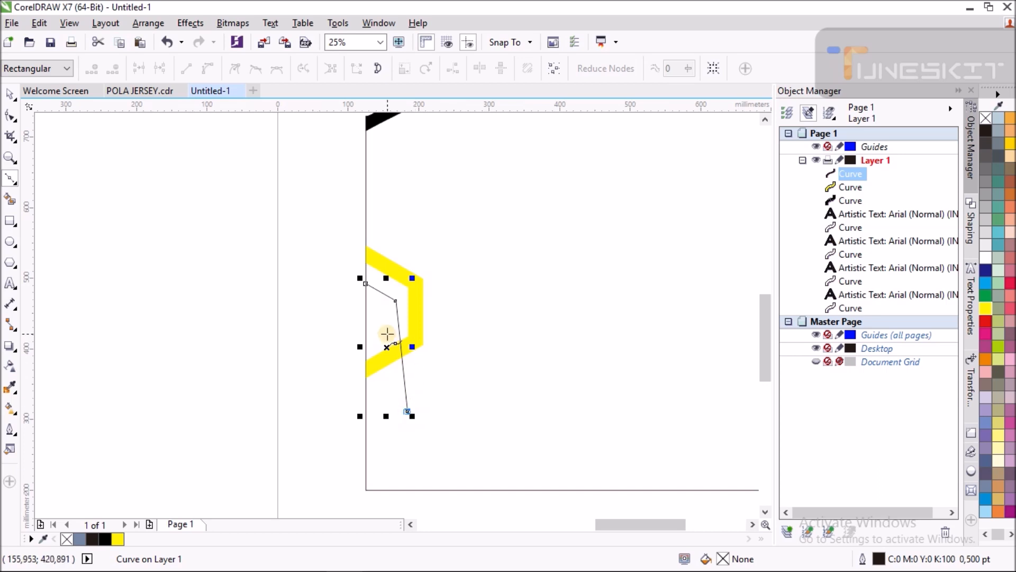
pyautogui.moveTo(764, 319); pyautogui.dragTo(765, 340)
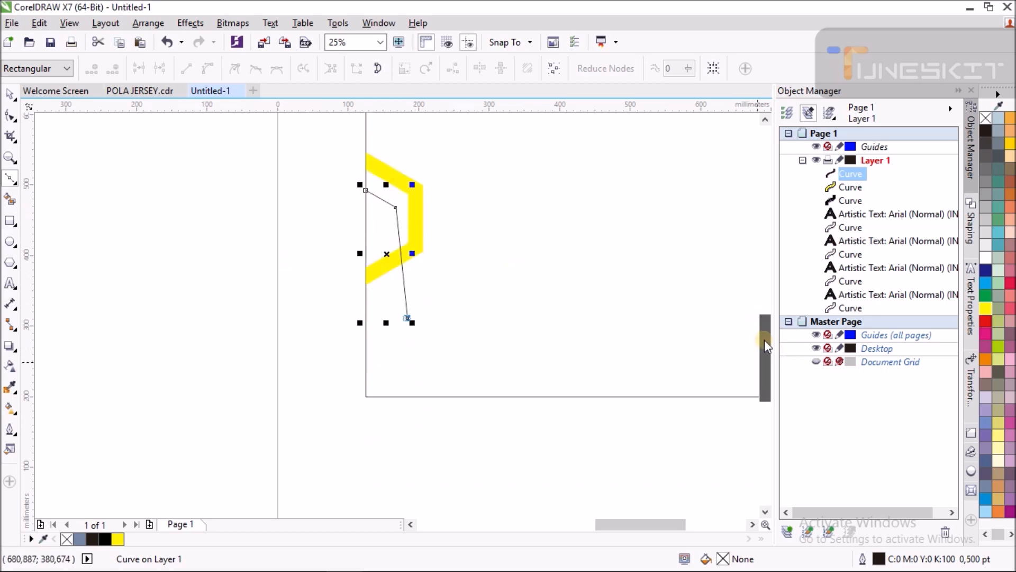
pyautogui.click(544, 409)
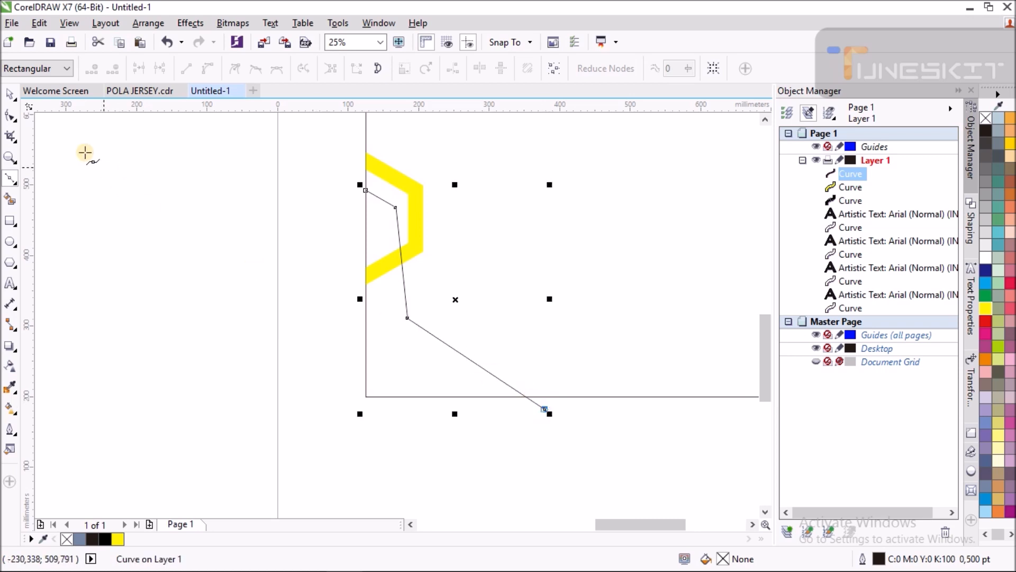
# Move the line's lower corner node directly beneath its upper corner node so the long middle segment runs vertically
pyautogui.click(11, 96)
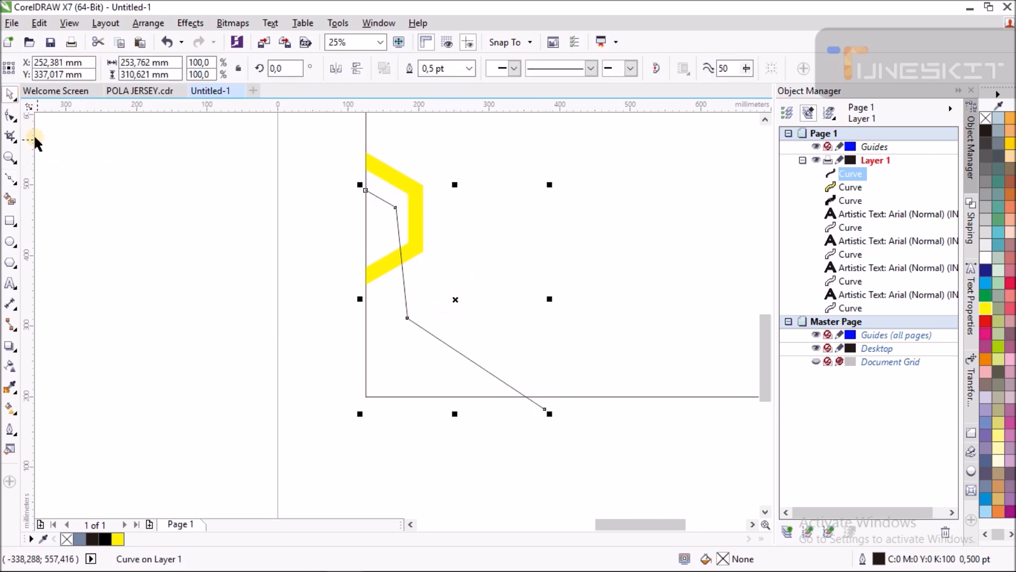
pyautogui.click(11, 115)
pyautogui.scroll(1, 408, 258)
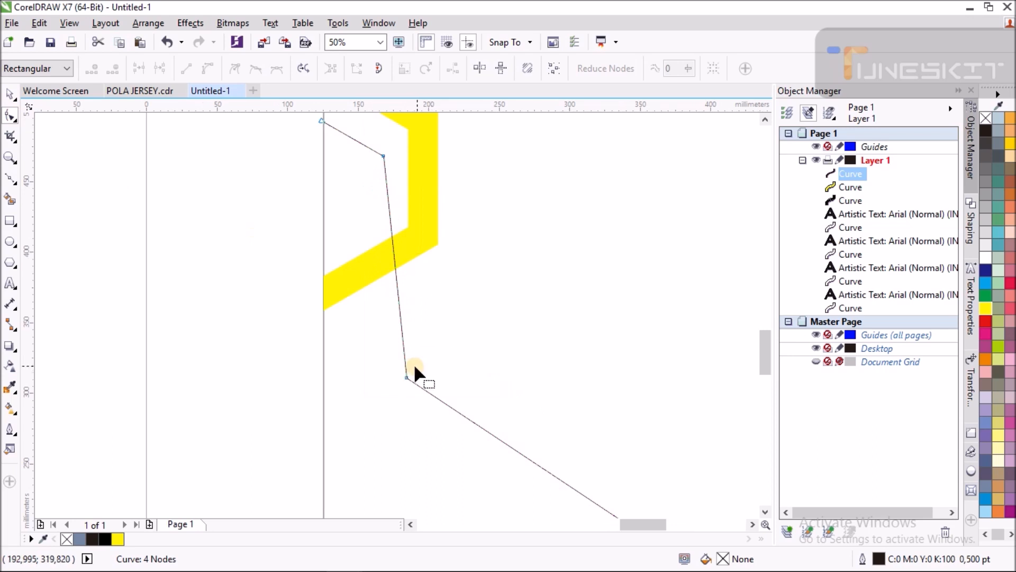
pyautogui.moveTo(408, 375); pyautogui.dragTo(389, 376)
pyautogui.scroll(-2, 412, 291)
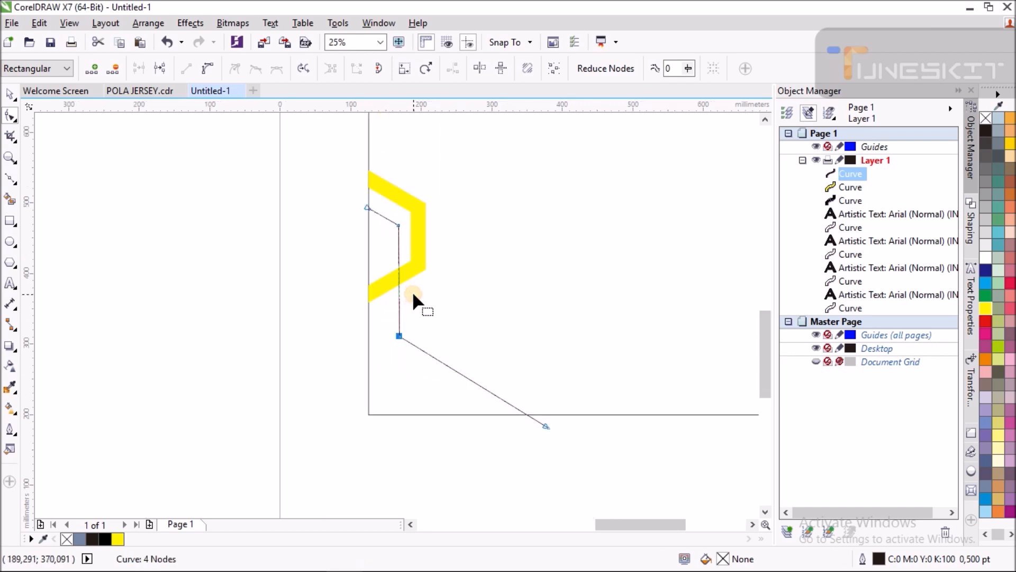
pyautogui.scroll(-1, 457, 318)
pyautogui.scroll(1, 459, 320)
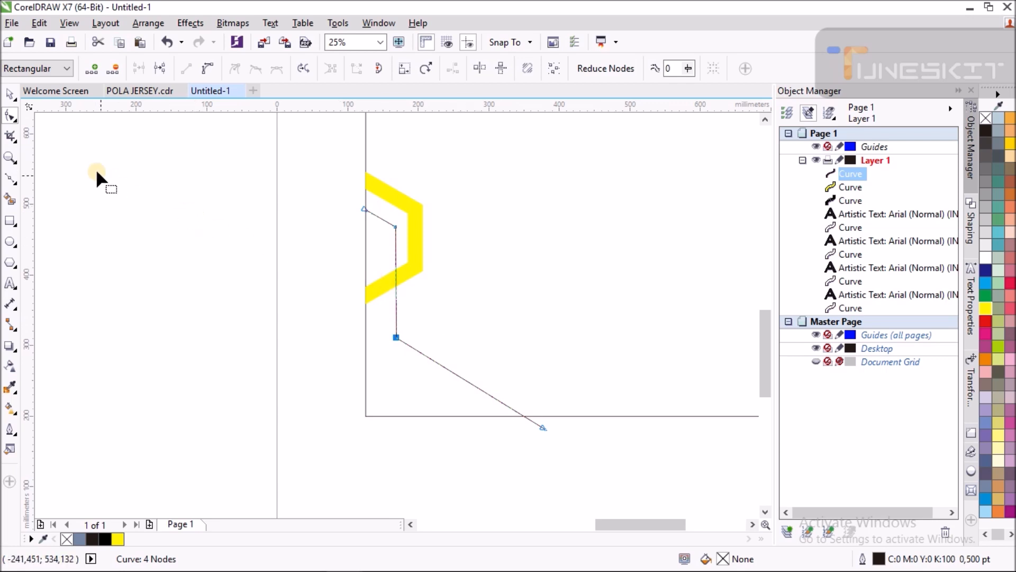
# Smart Fill the area inside the half-hexagon and the lower corner area bounded by the line, and delete the line
pyautogui.click(10, 200)
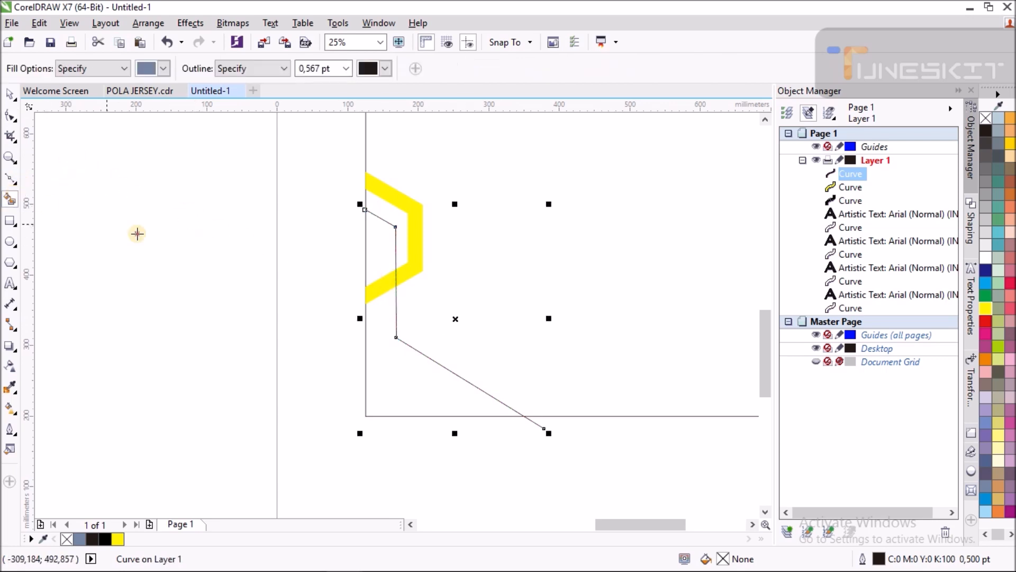
pyautogui.click(372, 235)
pyautogui.click(402, 363)
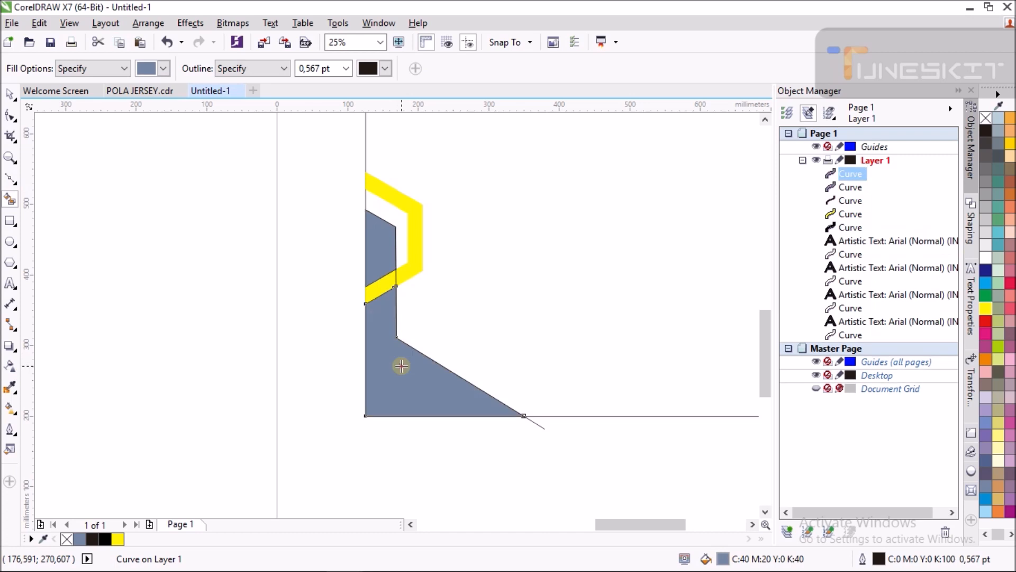
pyautogui.click(10, 95)
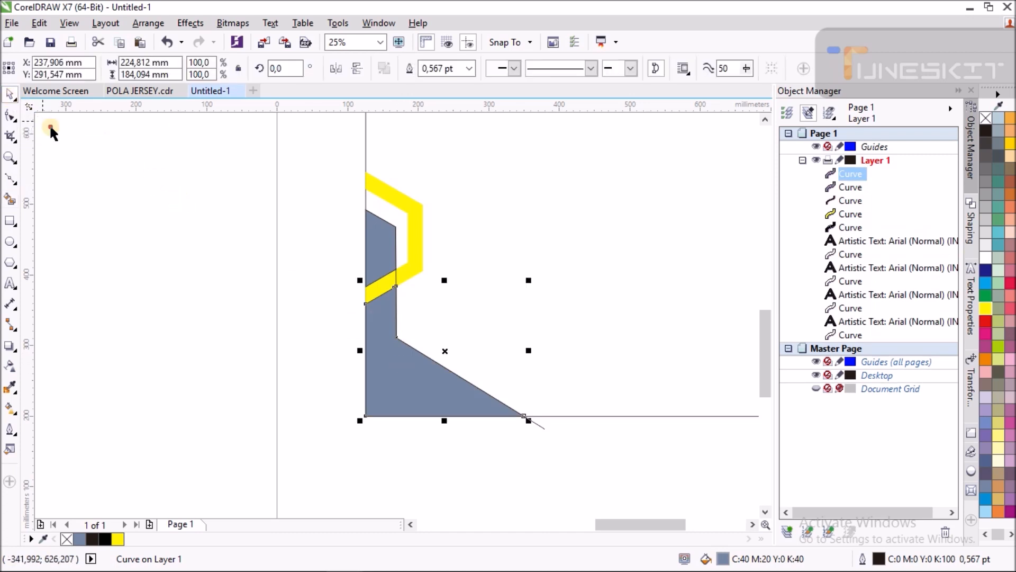
pyautogui.click(545, 428)
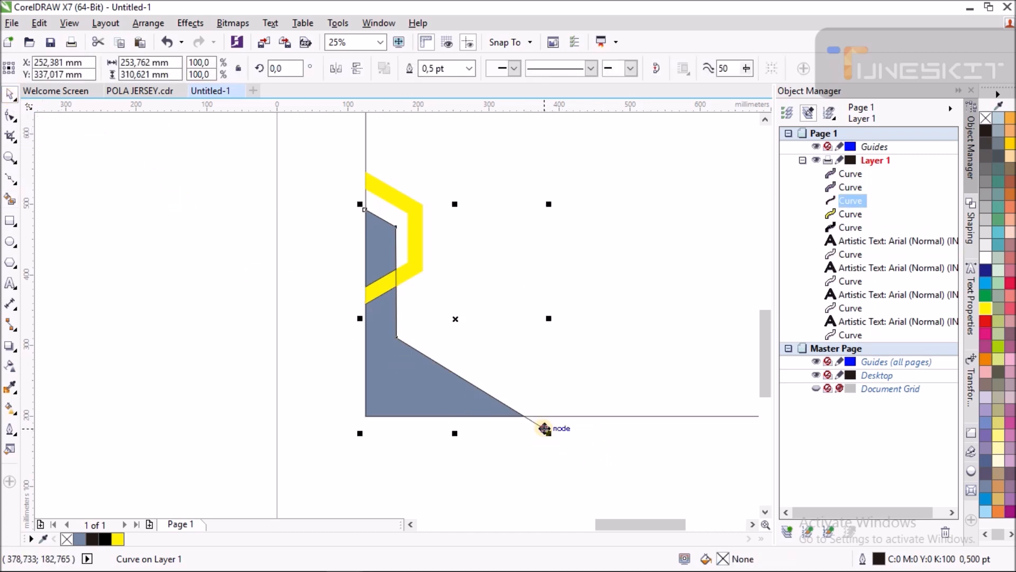
pyautogui.press('Delete')
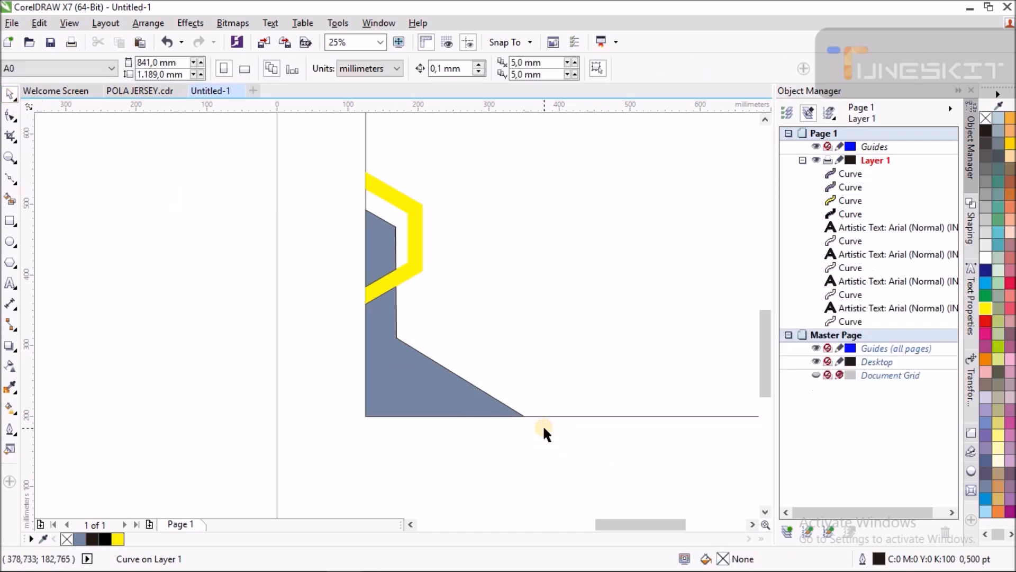
# Fill the large lower corner shape with black and remove its outline
pyautogui.click(429, 386)
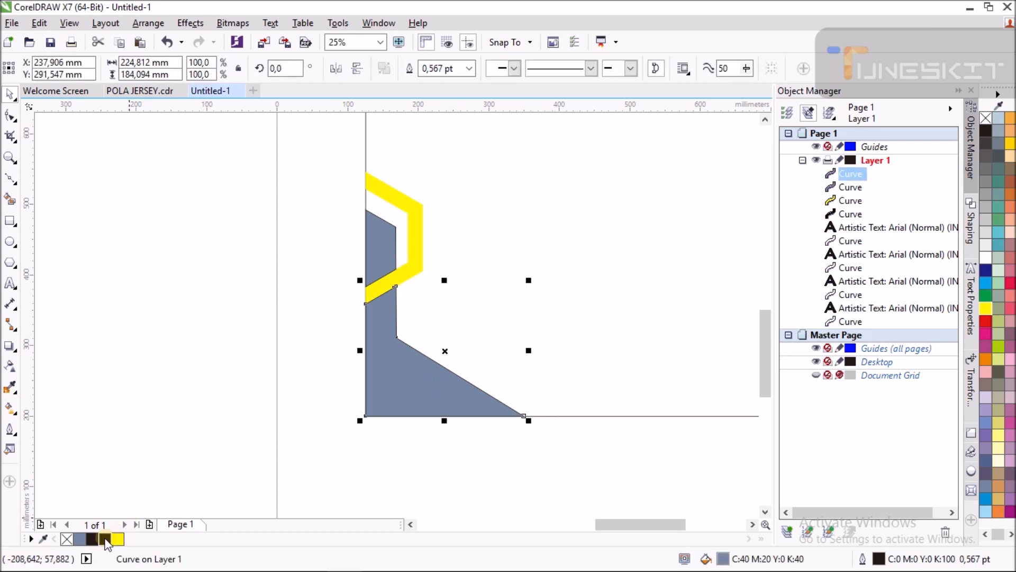
pyautogui.click(106, 540)
pyautogui.rightClick(66, 539)
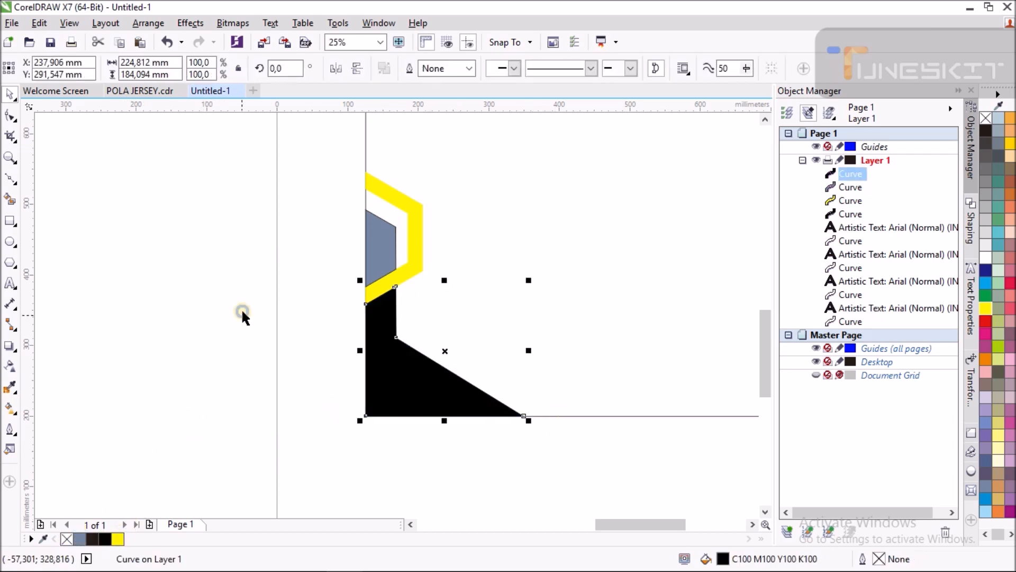
pyautogui.moveTo(764, 349); pyautogui.dragTo(763, 323)
pyautogui.click(328, 322)
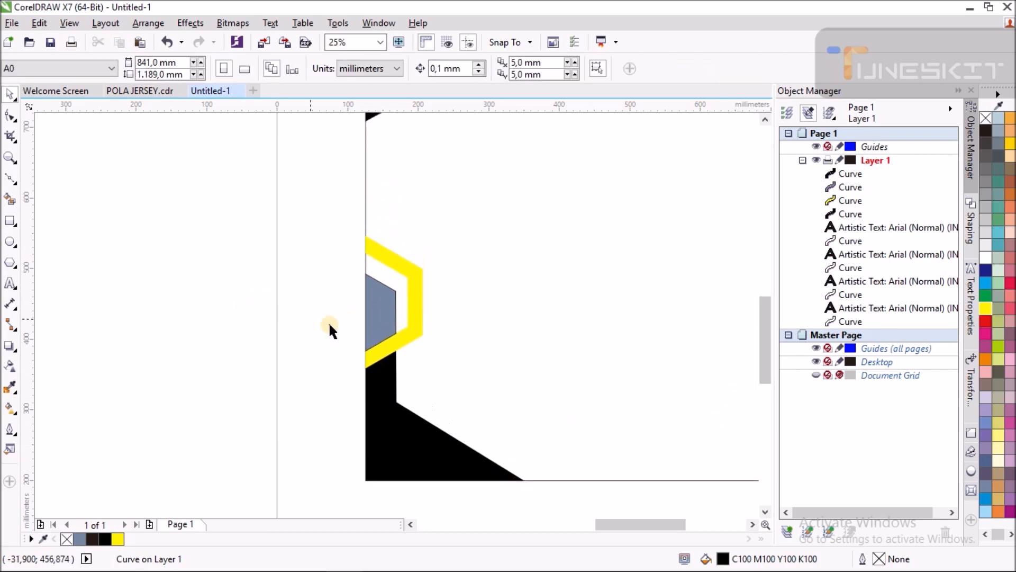
# Fill the small shape inside the half-hexagon band with black and remove its outline
pyautogui.click(384, 300)
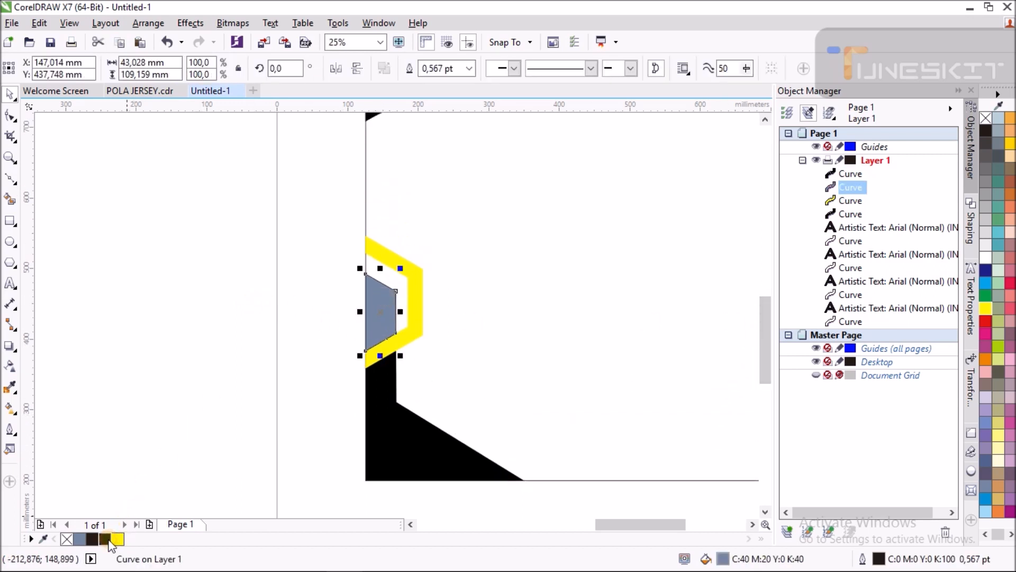
pyautogui.click(105, 539)
pyautogui.rightClick(67, 539)
pyautogui.click(199, 344)
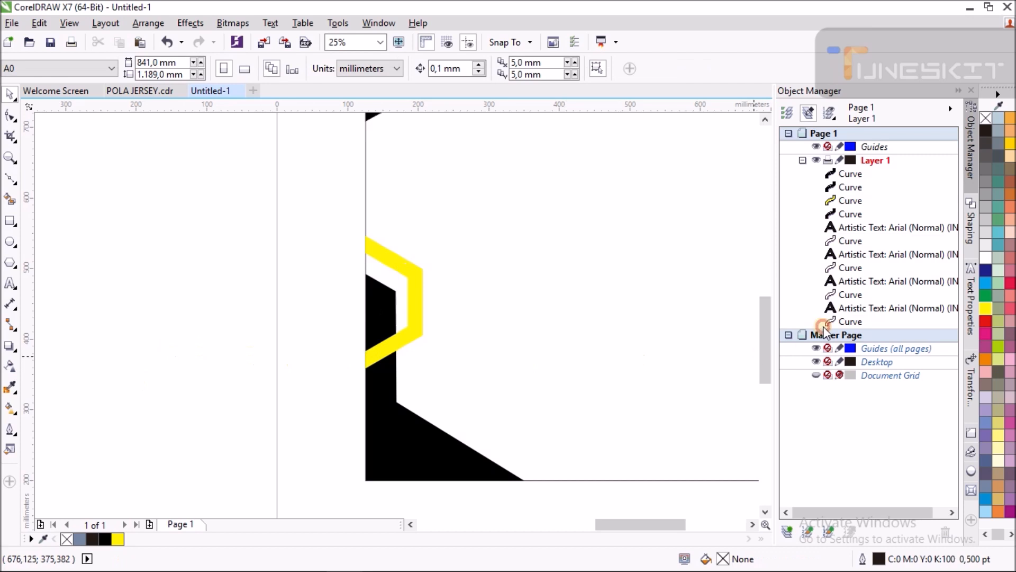
# Draw a thin horizontal rectangle about 166 by 16 mm beside the lower corner shape
pyautogui.click(11, 222)
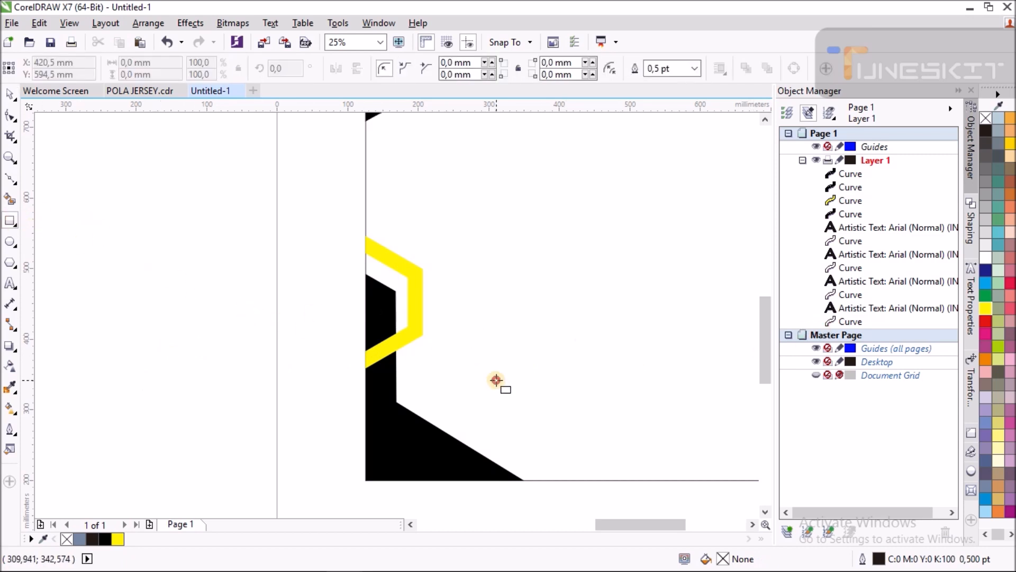
pyautogui.scroll(1, 477, 411)
pyautogui.moveTo(375, 317); pyautogui.dragTo(609, 339)
pyautogui.click(489, 328)
pyautogui.hotkey('ctrl', 'z')
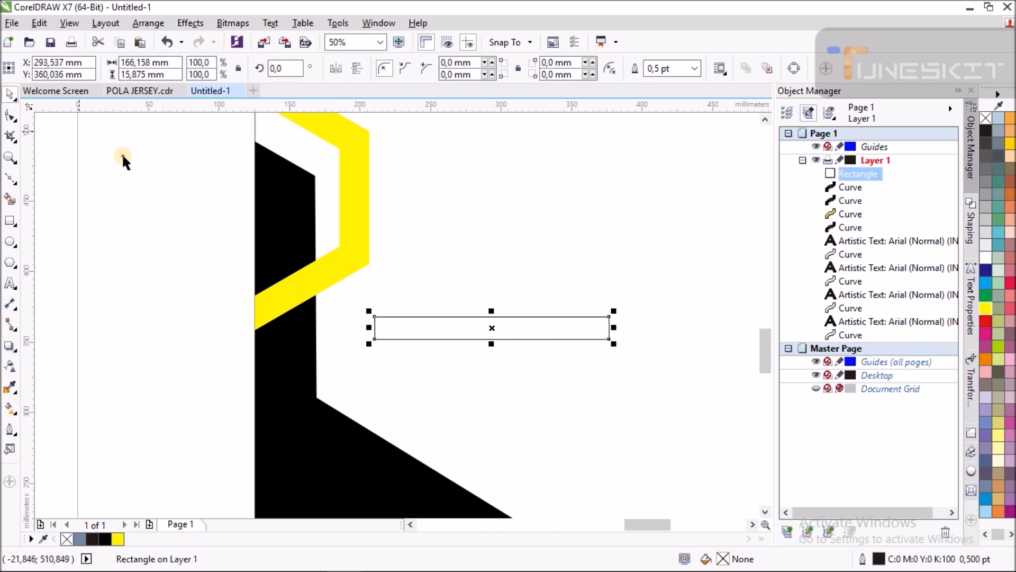
# Rotate the thin rectangle by about 29.4°, move it toward the lower corner shape and fill it with blue-grey (C40 M20 Y0 K40)
pyautogui.click(493, 326)
pyautogui.moveTo(612, 312); pyautogui.dragTo(598, 249)
pyautogui.moveTo(562, 299); pyautogui.dragTo(495, 381)
pyautogui.scroll(-4, 529, 340)
pyautogui.click(79, 539)
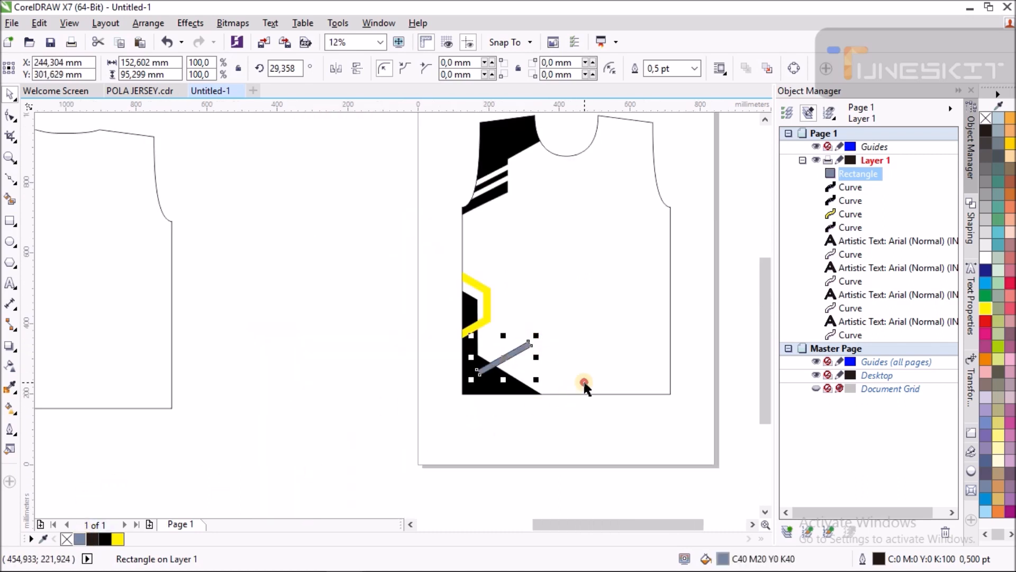
# Place the slanted bar across the black lower corner shape, trim the shape with it, and move the bar outside the jersey
pyautogui.scroll(2, 576, 390)
pyautogui.moveTo(437, 332); pyautogui.dragTo(430, 383)
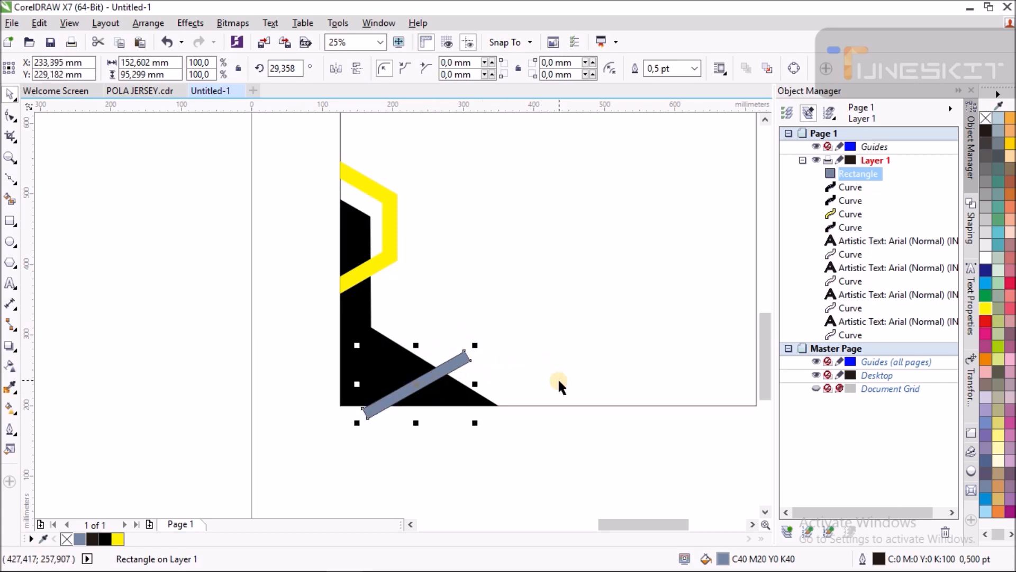
pyautogui.keyDown('shift'); pyautogui.click(384, 357); pyautogui.keyUp('shift')
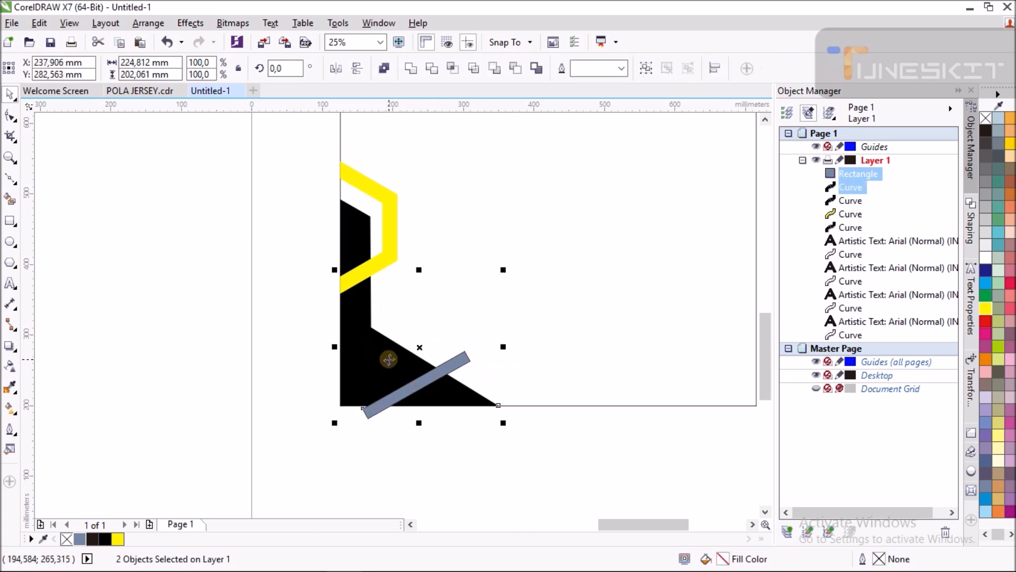
pyautogui.click(431, 68)
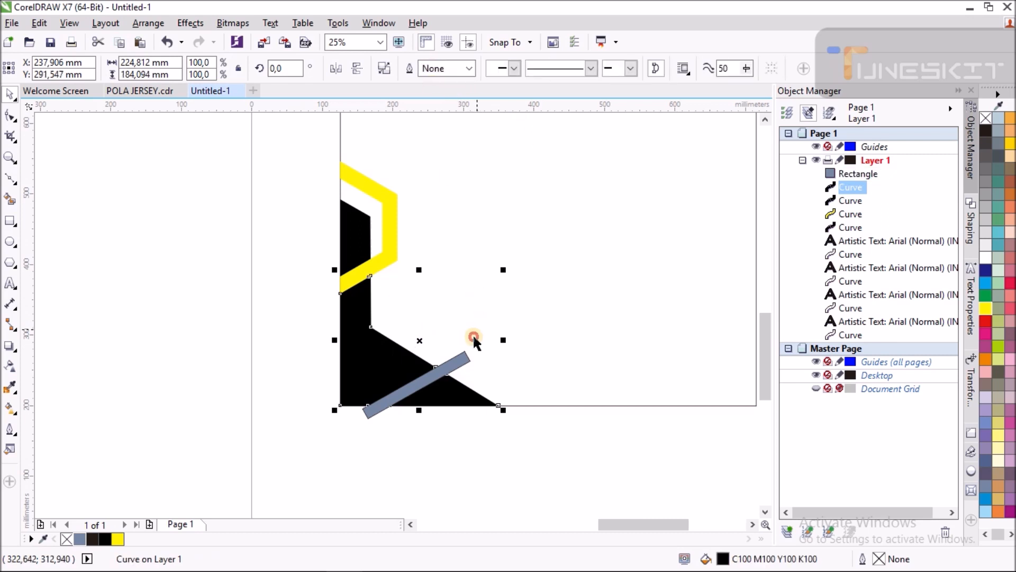
pyautogui.click(291, 291)
pyautogui.moveTo(434, 361); pyautogui.dragTo(179, 311)
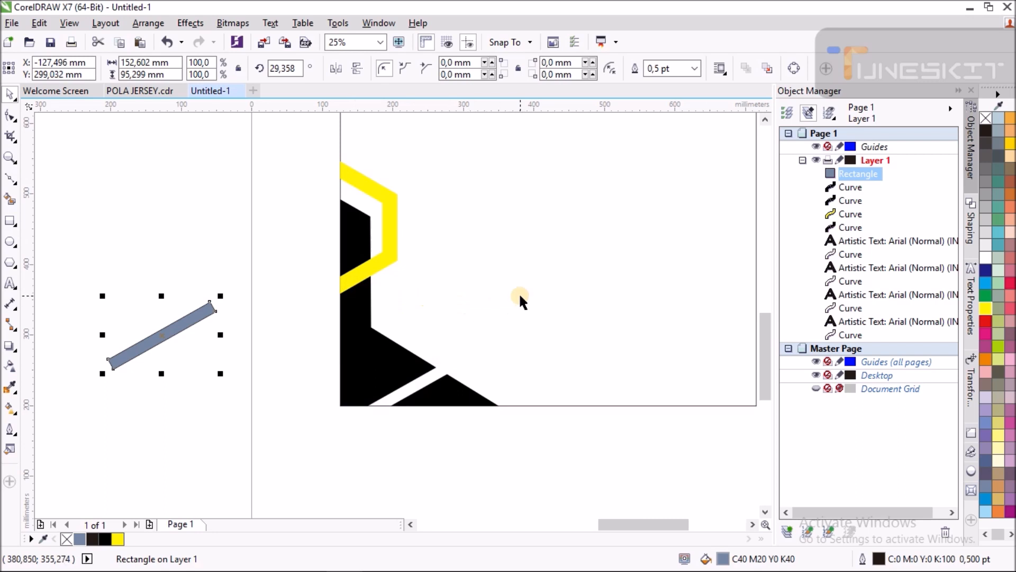
# Move the slanted bar to the half-hexagon motif, mirror it horizontally, and place it across the black strip at the band's lower arm
pyautogui.moveTo(159, 329); pyautogui.dragTo(318, 246)
pyautogui.click(339, 74)
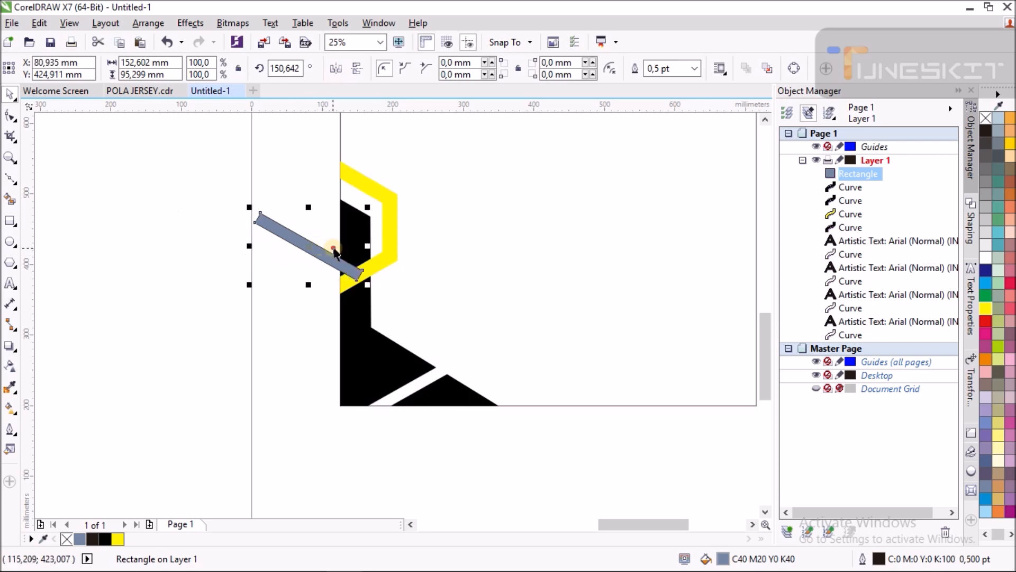
pyautogui.scroll(1, 335, 248)
pyautogui.moveTo(351, 285); pyautogui.dragTo(386, 316)
# Trim the black lower corner shape with the slanted bar, move the bar outside the jersey and delete it
pyautogui.keyDown('shift'); pyautogui.click(378, 189); pyautogui.keyUp('shift')
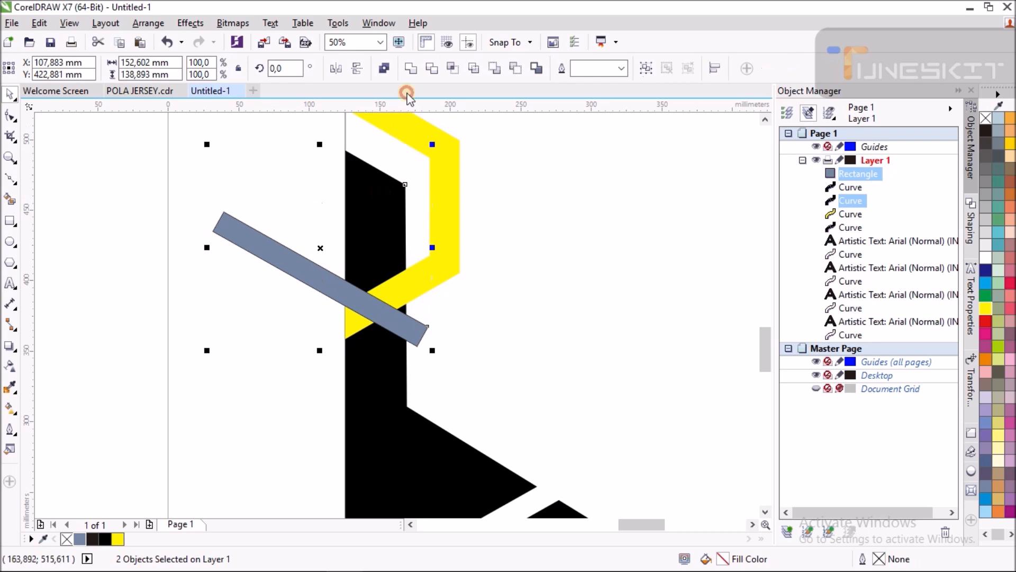
pyautogui.click(432, 67)
pyautogui.click(300, 147)
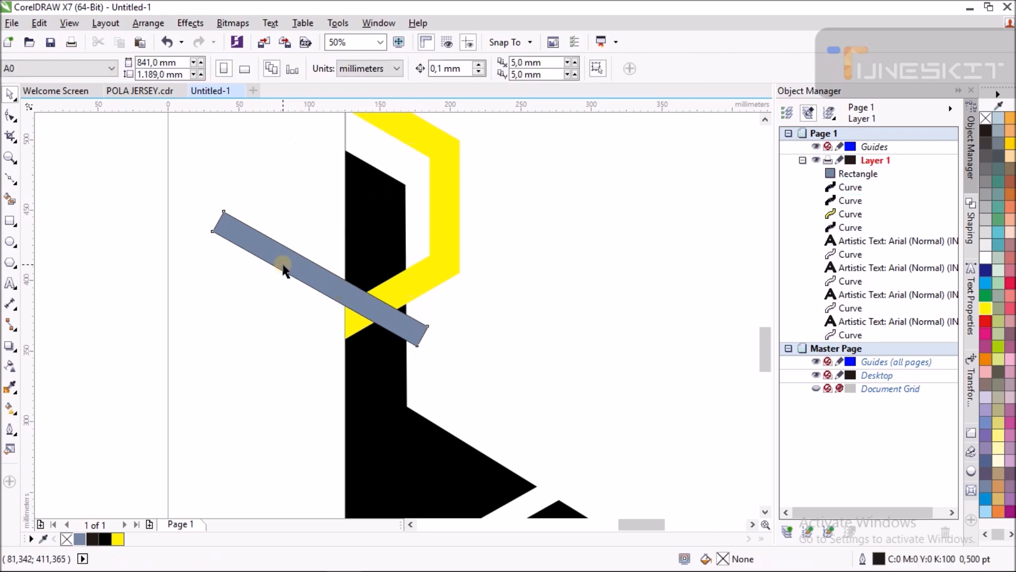
pyautogui.moveTo(284, 264); pyautogui.dragTo(157, 213)
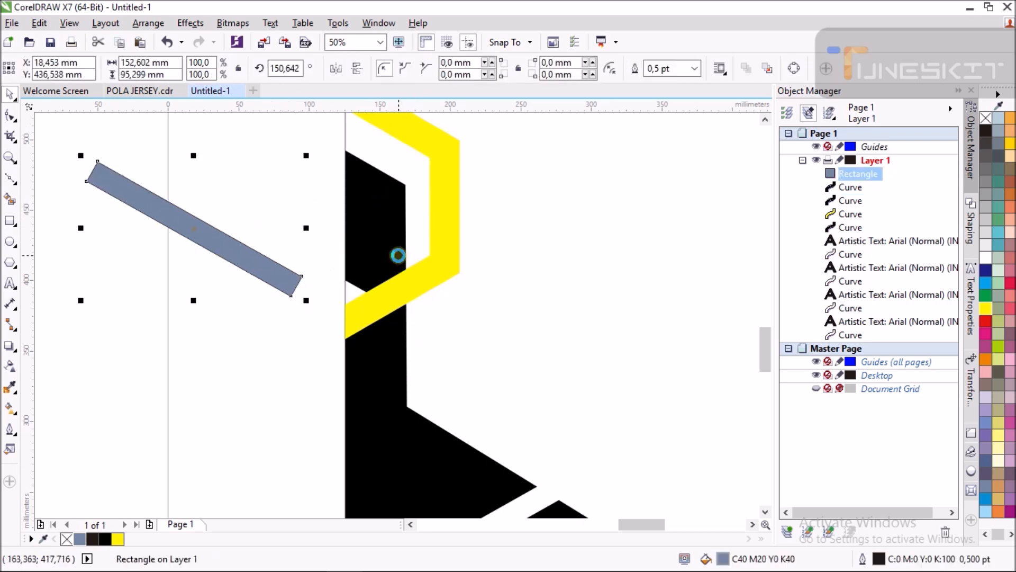
pyautogui.press('Delete')
# Draw a thin horizontal rectangle about 134 by 8 mm beside the black shoulder shape and enlarge it to about 111% width and 194% height
pyautogui.scroll(-2, 281, 307)
pyautogui.scroll(-1, 279, 303)
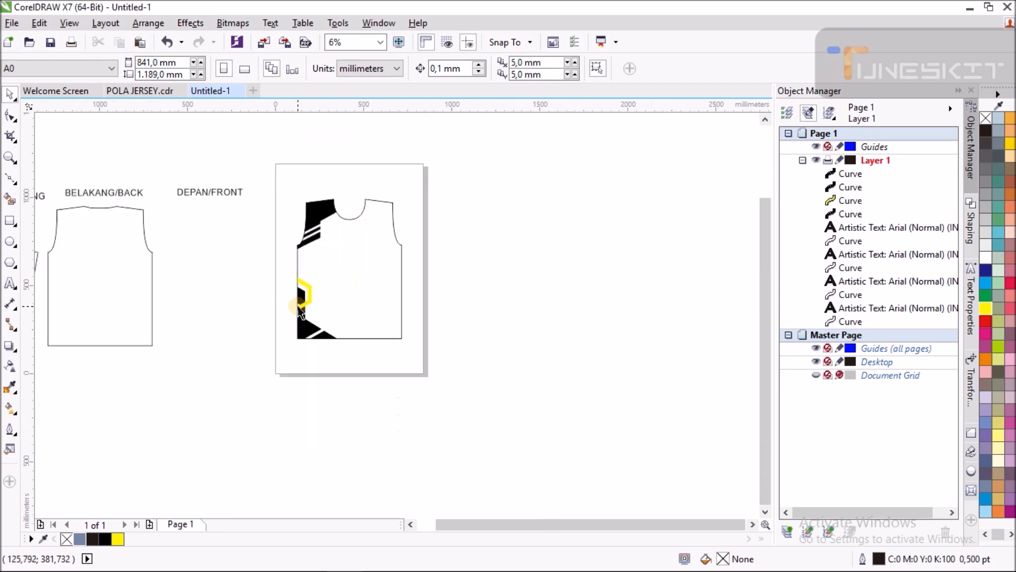
pyautogui.scroll(1, 307, 212)
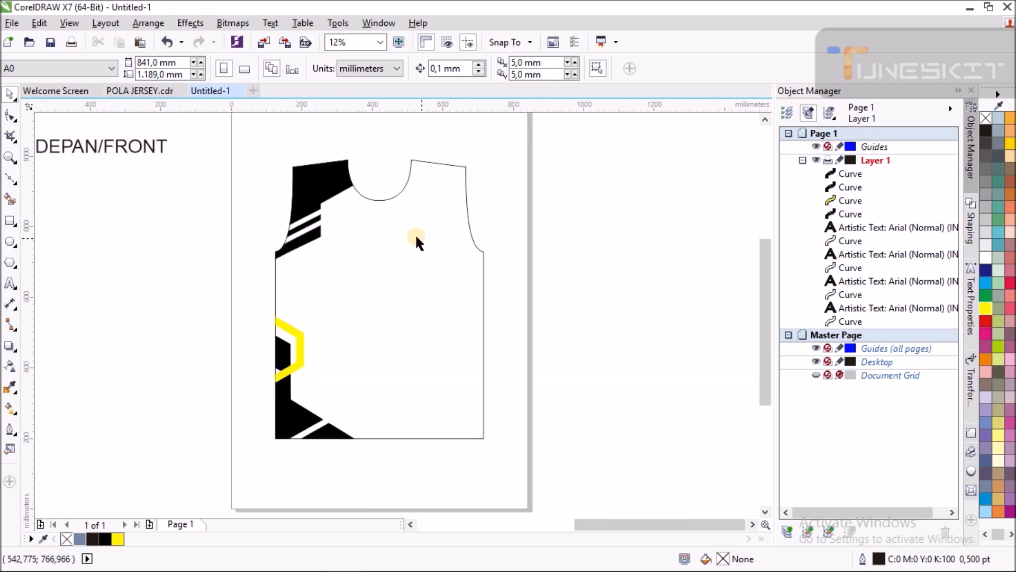
pyautogui.scroll(1, 351, 180)
pyautogui.scroll(1, 170, 245)
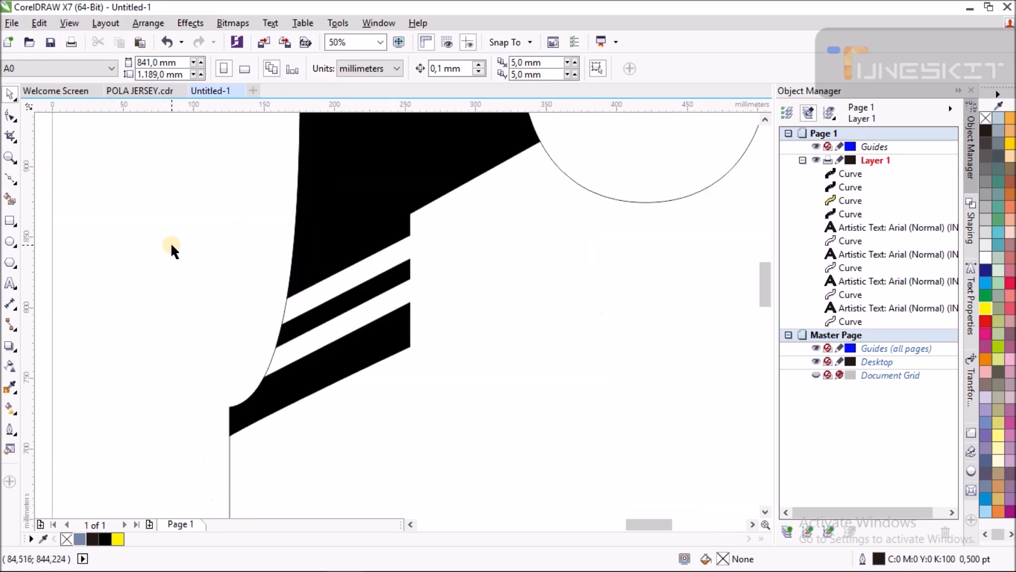
pyautogui.scroll(-1, 229, 238)
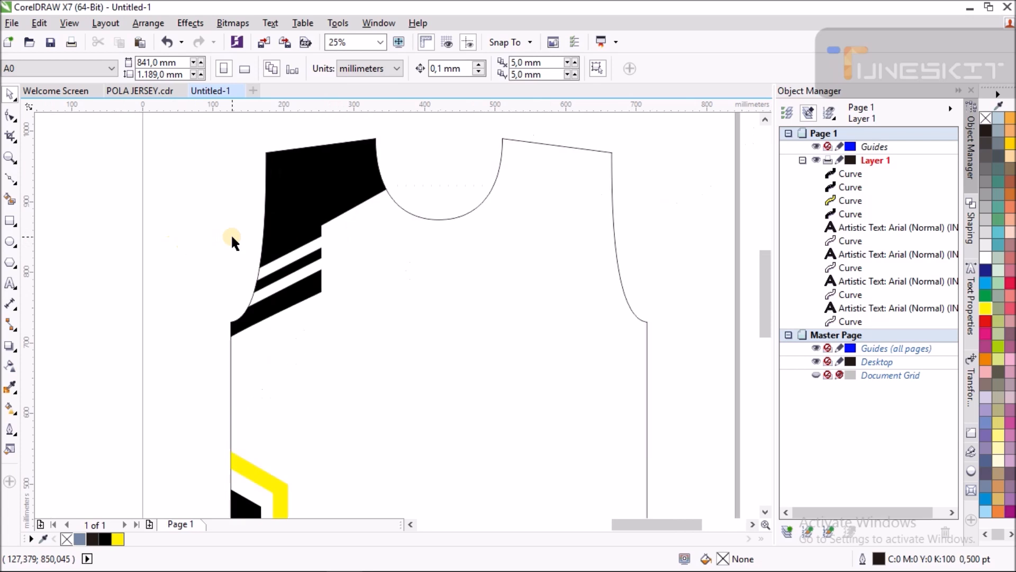
pyautogui.click(10, 222)
pyautogui.scroll(1, 290, 236)
pyautogui.scroll(-1, 366, 236)
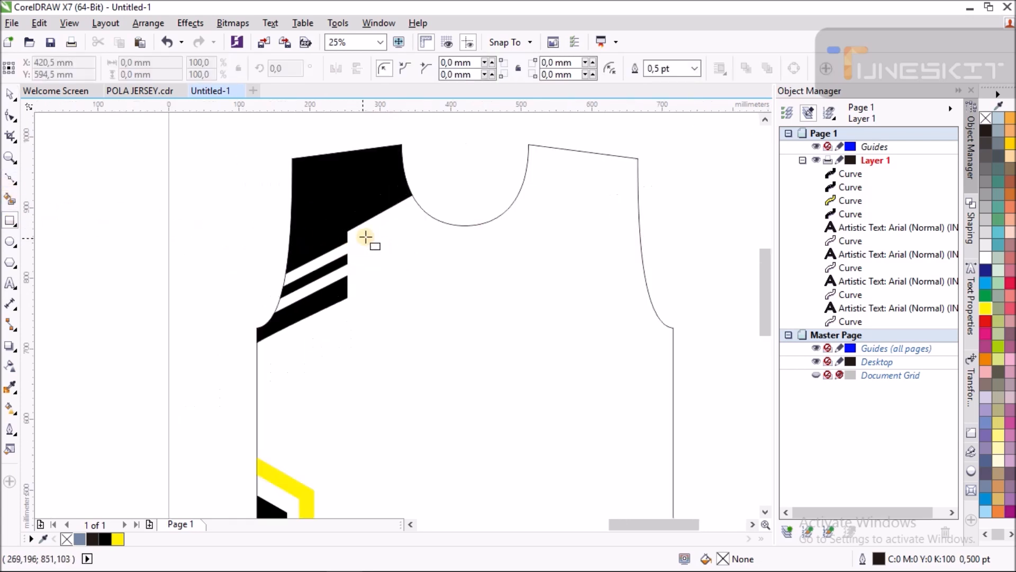
pyautogui.moveTo(372, 233); pyautogui.dragTo(466, 239)
pyautogui.scroll(1, 416, 223)
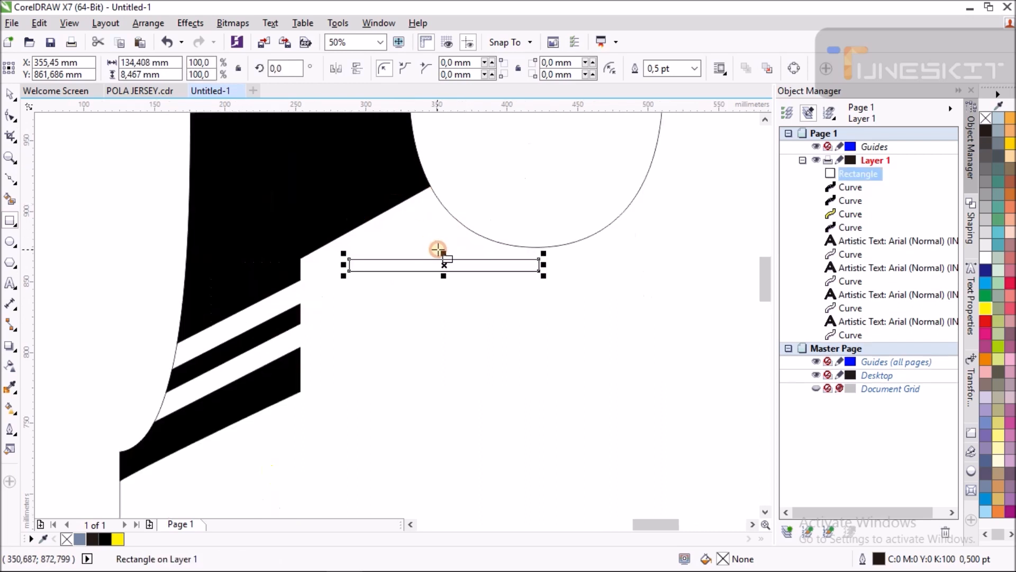
pyautogui.moveTo(444, 278); pyautogui.dragTo(448, 291)
pyautogui.moveTo(544, 270); pyautogui.dragTo(566, 270)
# Rotate the thin rectangle to about 29.2°, align it with the shoulder shape's lower slanted edge and fill it with blue-grey (C40 M20 Y0 K40)
pyautogui.click(455, 271)
pyautogui.moveTo(567, 255); pyautogui.dragTo(551, 192)
pyautogui.moveTo(508, 236); pyautogui.dragTo(456, 186)
pyautogui.scroll(1, 384, 189)
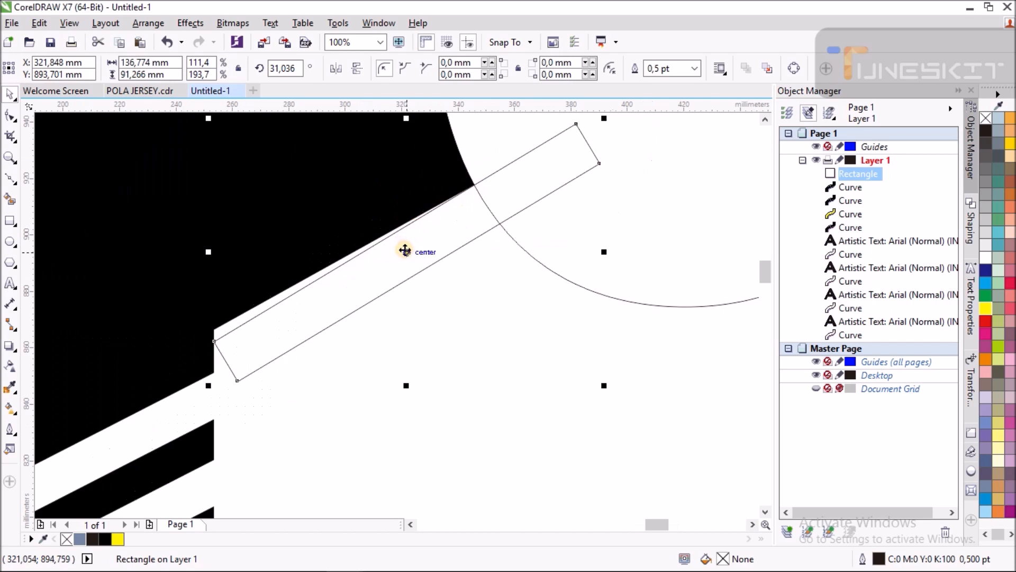
pyautogui.moveTo(606, 390); pyautogui.dragTo(578, 373)
pyautogui.moveTo(614, 135); pyautogui.dragTo(608, 120)
pyautogui.scroll(-2, 503, 295)
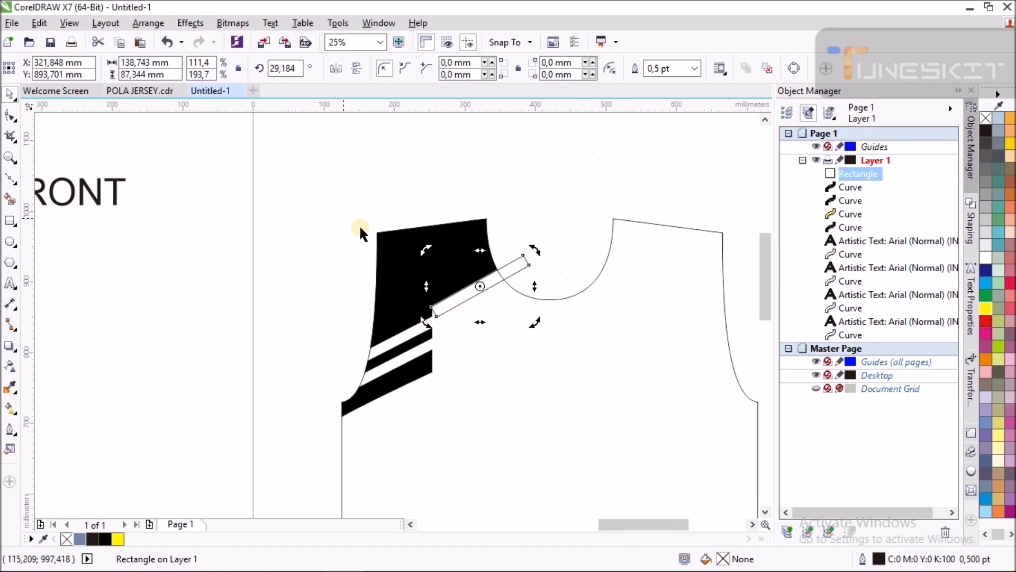
pyautogui.click(80, 539)
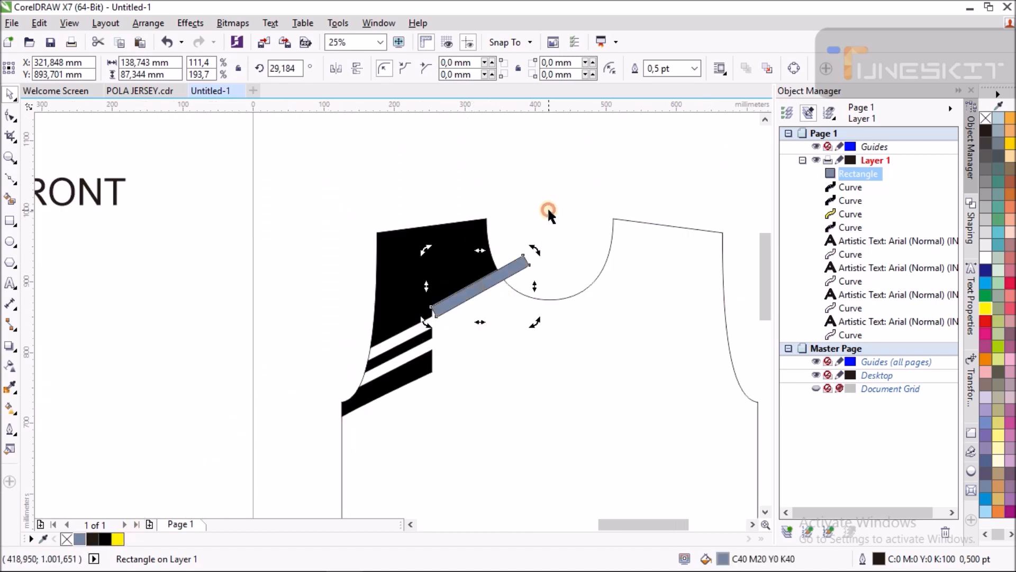
# Mirror the slanted bar horizontally, lay it across the upper part of the shoulder shape and enlarge it to about 178 by 112 mm overall
pyautogui.moveTo(490, 285); pyautogui.dragTo(426, 203)
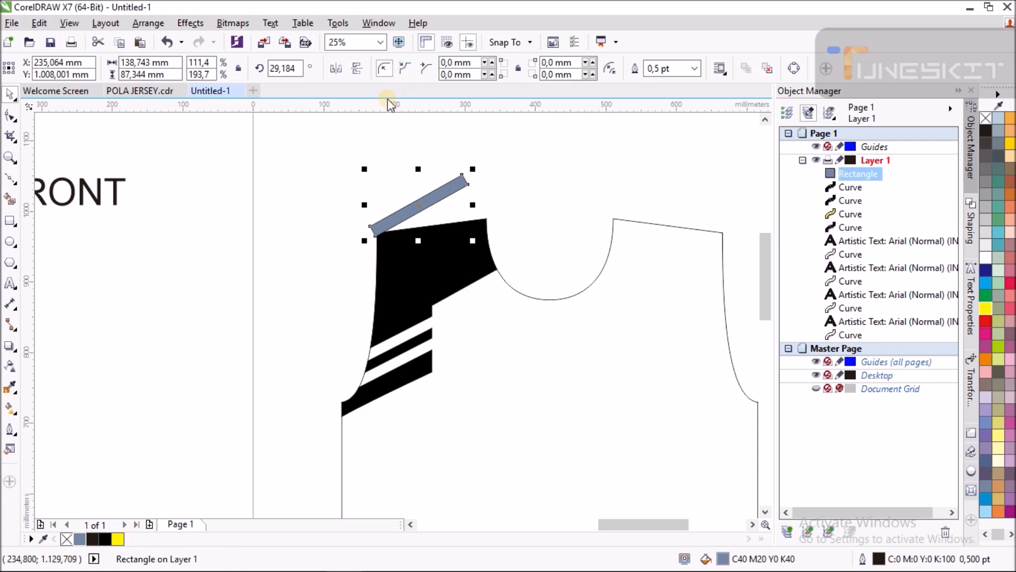
pyautogui.click(336, 68)
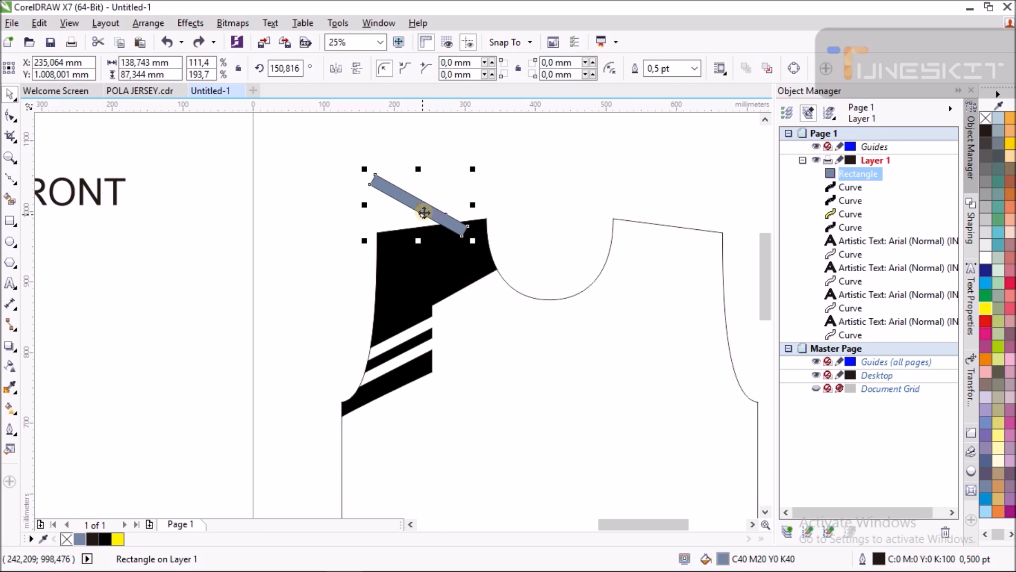
pyautogui.moveTo(416, 208); pyautogui.dragTo(422, 251)
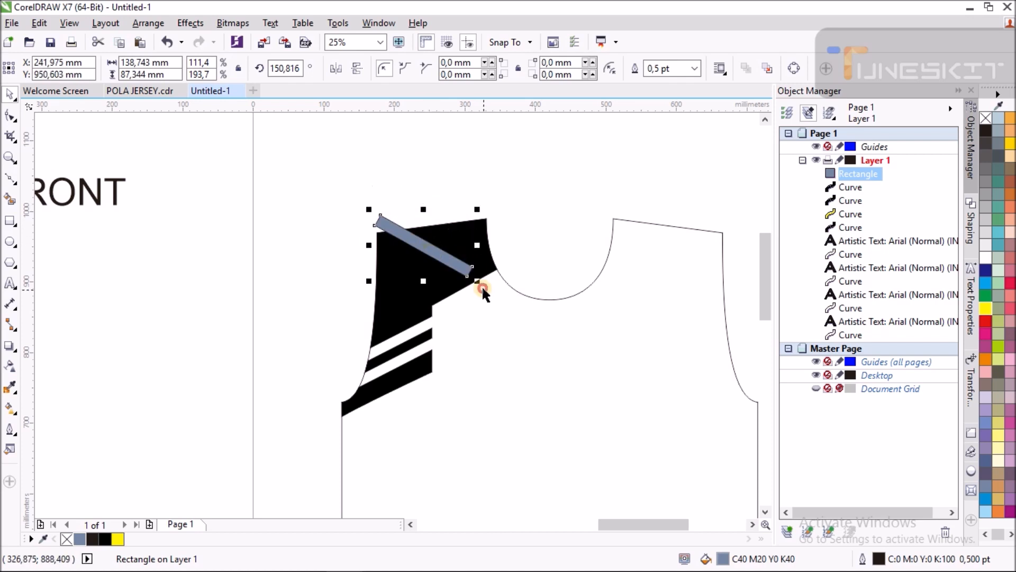
pyautogui.moveTo(479, 284)
pyautogui.mouseDown()
pyautogui.moveTo(509, 303)
pyautogui.moveTo(462, 279)
pyautogui.mouseUp()
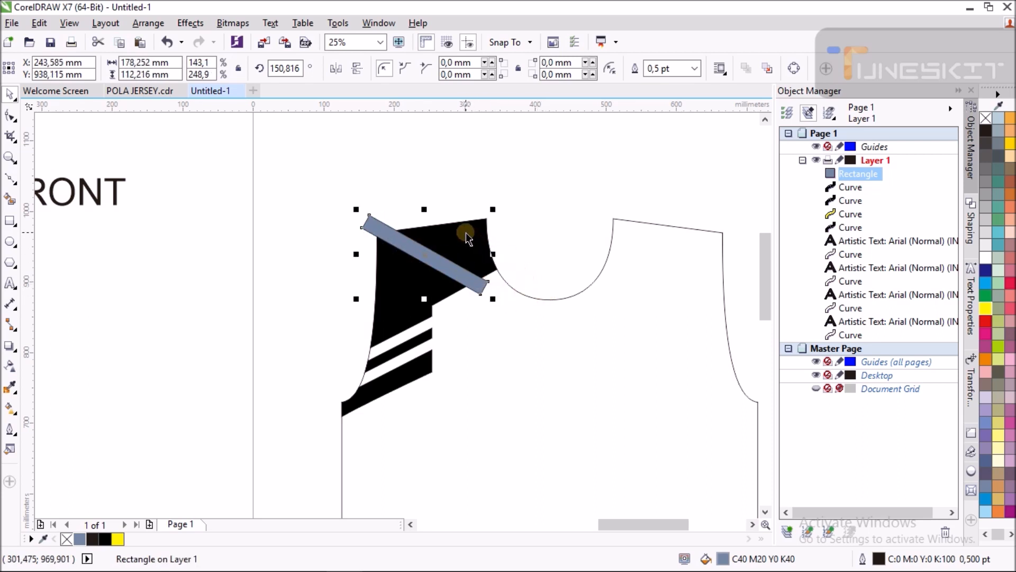
pyautogui.moveTo(437, 254); pyautogui.dragTo(445, 249)
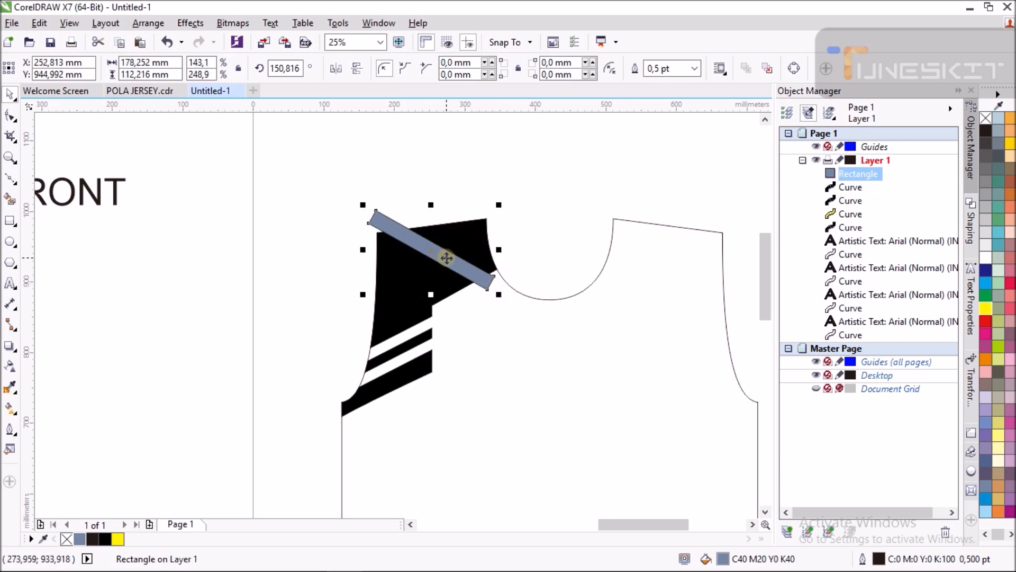
# Trim the black shoulder shape with the slanted bar and delete the bar
pyautogui.keyDown('shift'); pyautogui.click(399, 265); pyautogui.keyUp('shift')
pyautogui.click(436, 68)
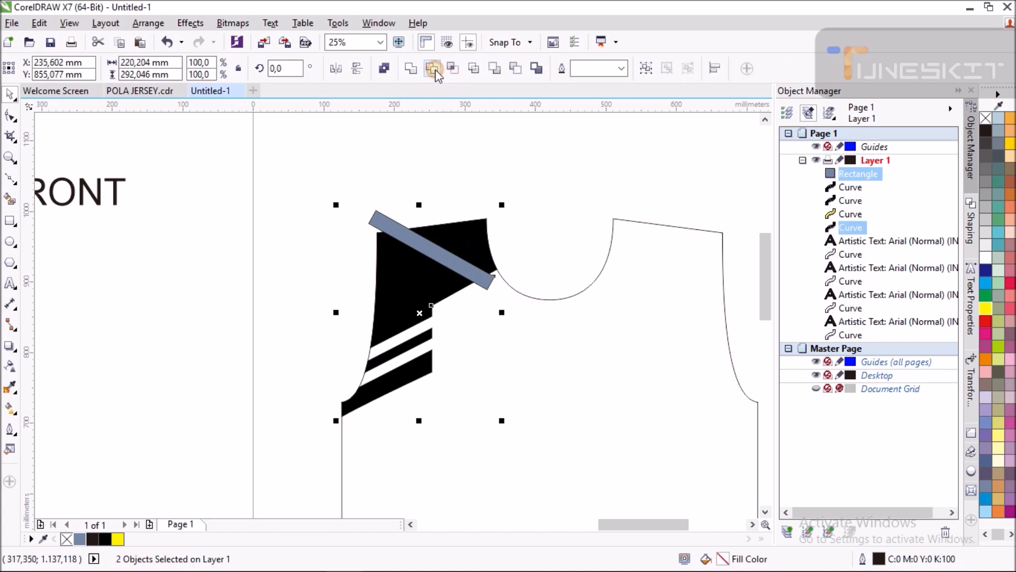
pyautogui.click(459, 174)
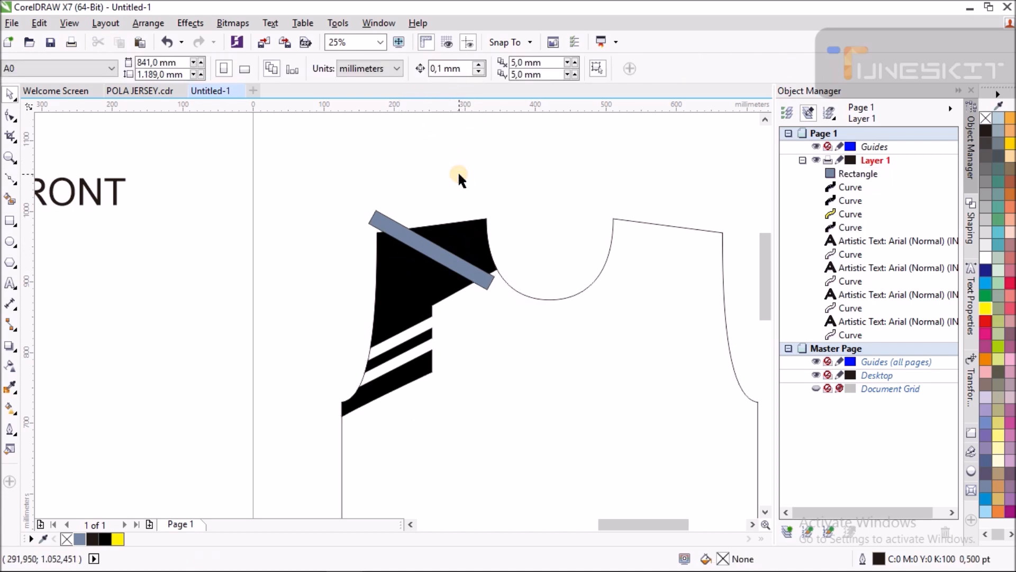
pyautogui.moveTo(432, 249); pyautogui.dragTo(433, 167)
pyautogui.press('Delete')
pyautogui.scroll(-1, 410, 225)
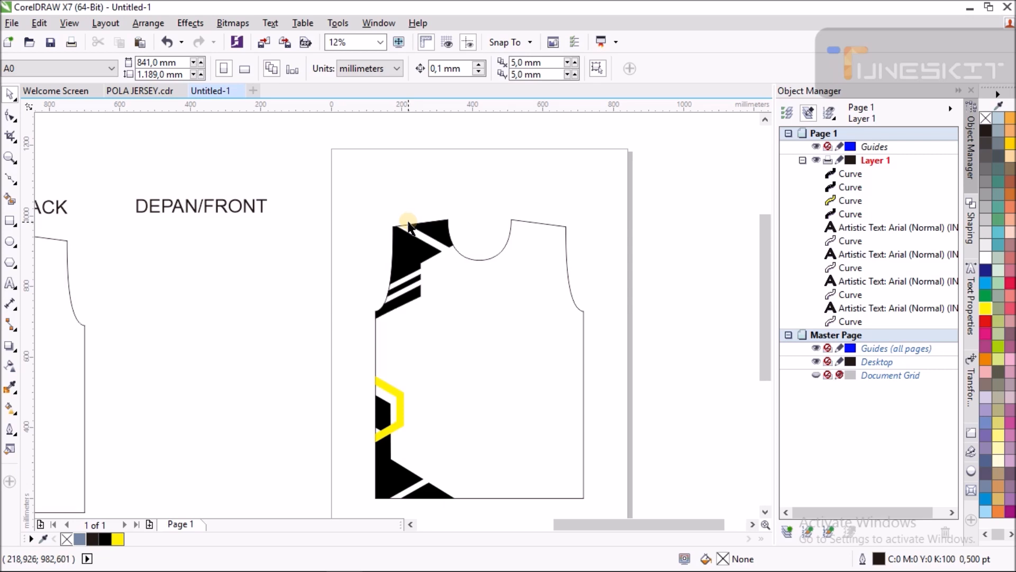
# Fill the jersey front outline with yellow (C2 M0 Y89 K0)
pyautogui.click(490, 300)
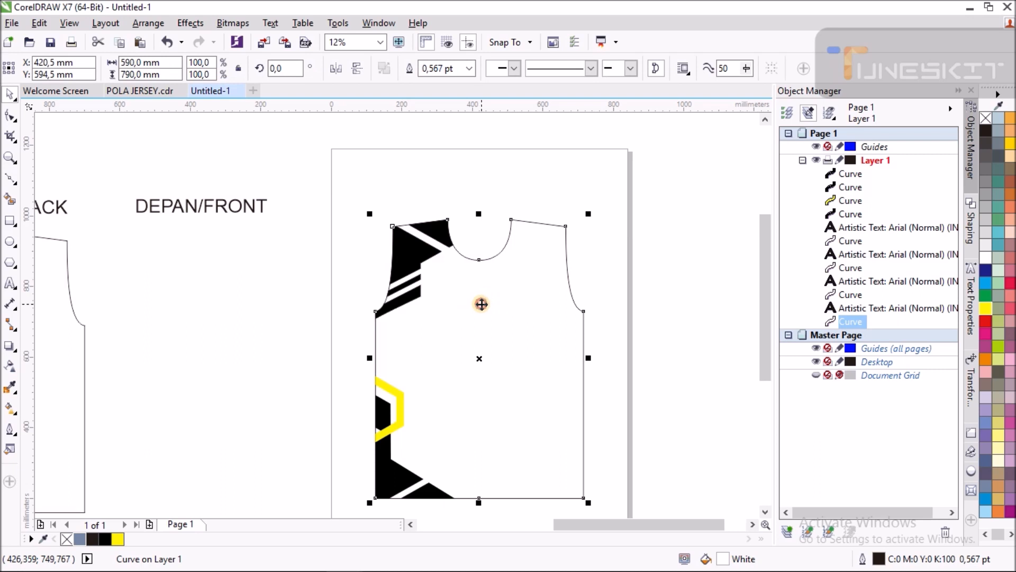
pyautogui.click(6, 449)
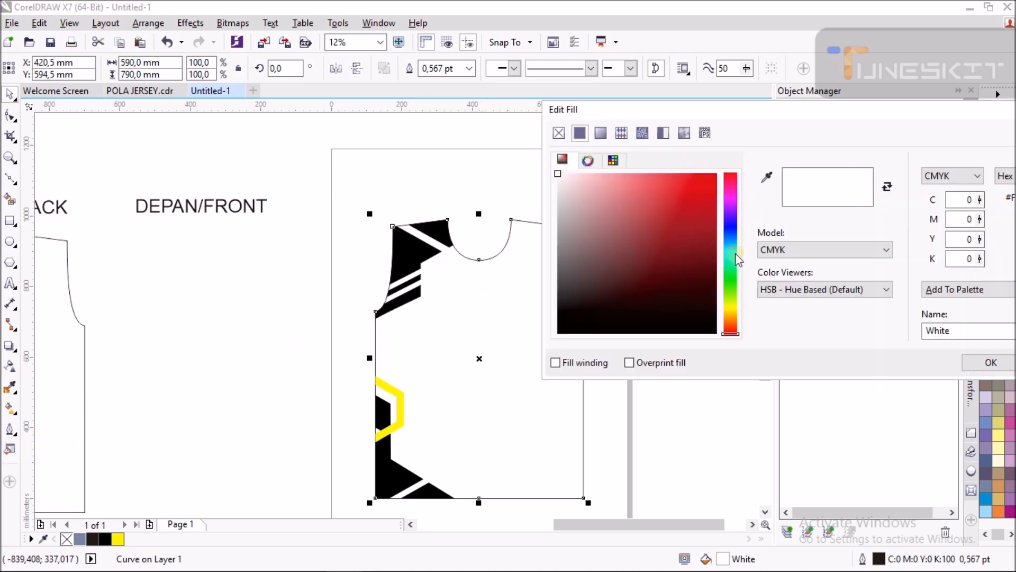
pyautogui.click(729, 310)
pyautogui.click(711, 179)
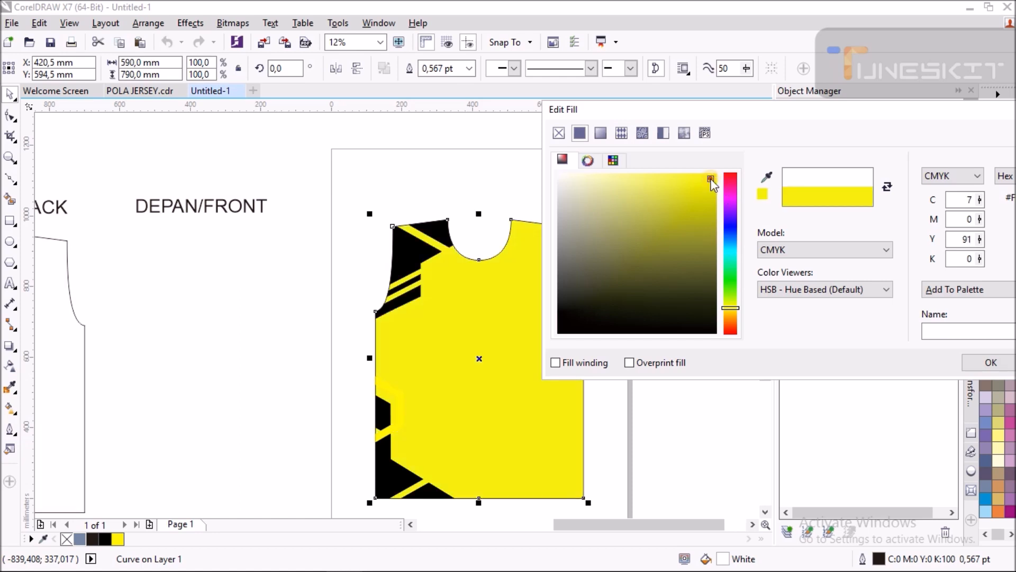
pyautogui.moveTo(711, 179)
pyautogui.mouseDown()
pyautogui.moveTo(687, 177)
pyautogui.moveTo(691, 188)
pyautogui.moveTo(666, 173)
pyautogui.moveTo(694, 173)
pyautogui.mouseUp()
pyautogui.moveTo(734, 310); pyautogui.dragTo(736, 310)
pyautogui.click(992, 362)
pyautogui.scroll(2, 415, 401)
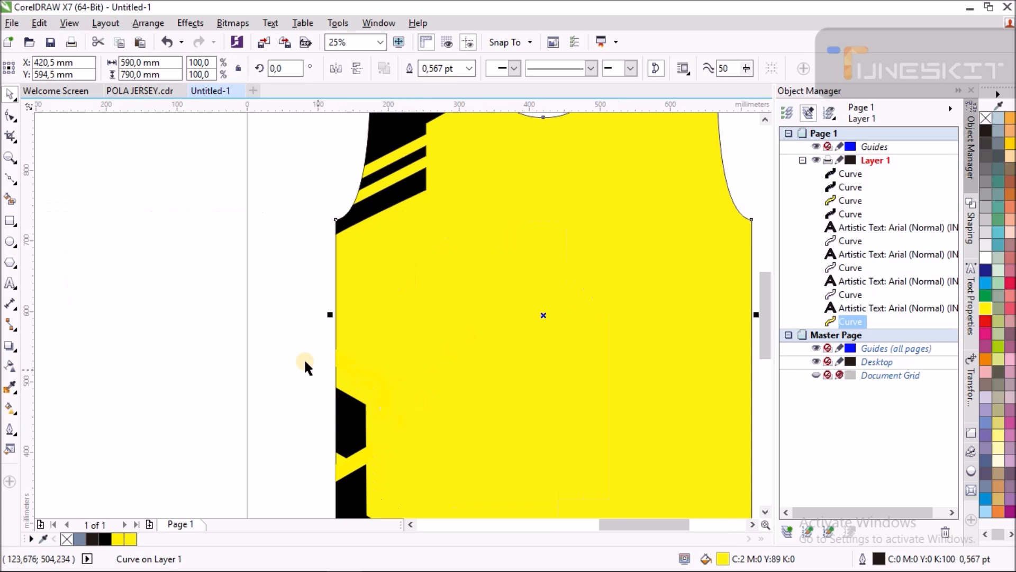
# Fill the half-hexagon band with dark yellow (C9 M24 Y100 K0)
pyautogui.click(286, 344)
pyautogui.click(348, 365)
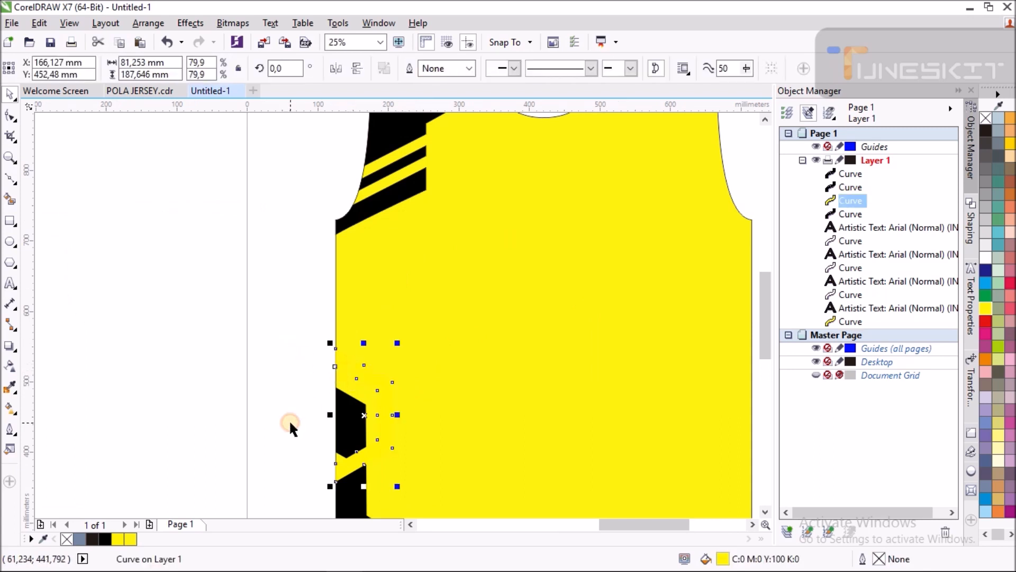
pyautogui.doubleClick(8, 450)
pyautogui.moveTo(716, 184); pyautogui.dragTo(717, 184)
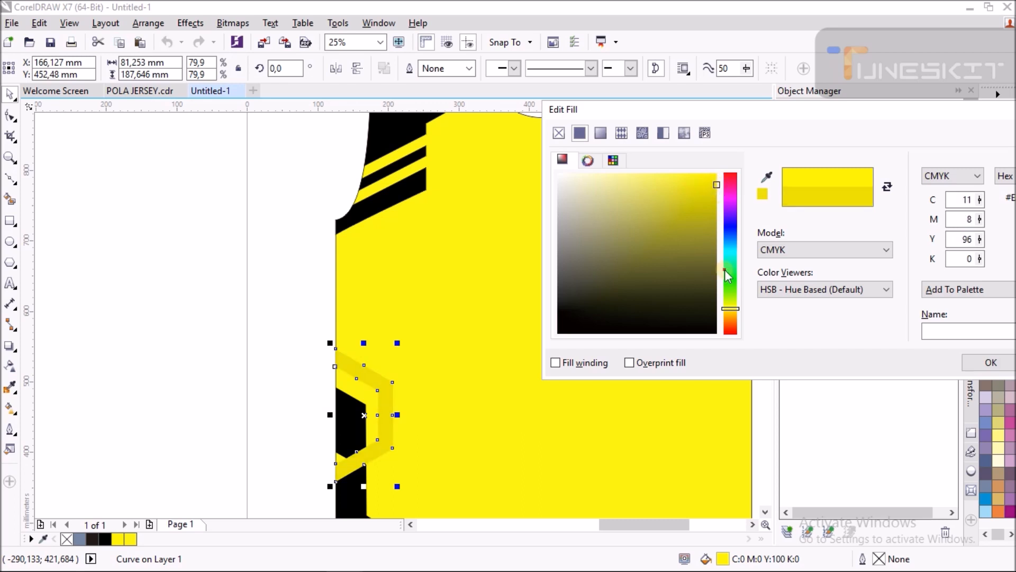
pyautogui.click(732, 313)
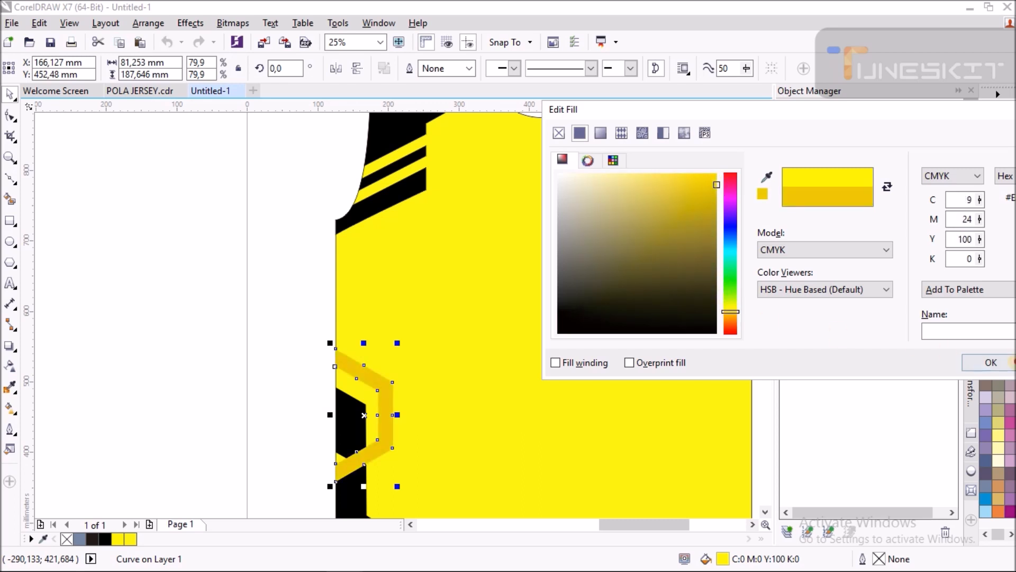
pyautogui.click(991, 362)
pyautogui.click(227, 247)
pyautogui.scroll(-1, 226, 246)
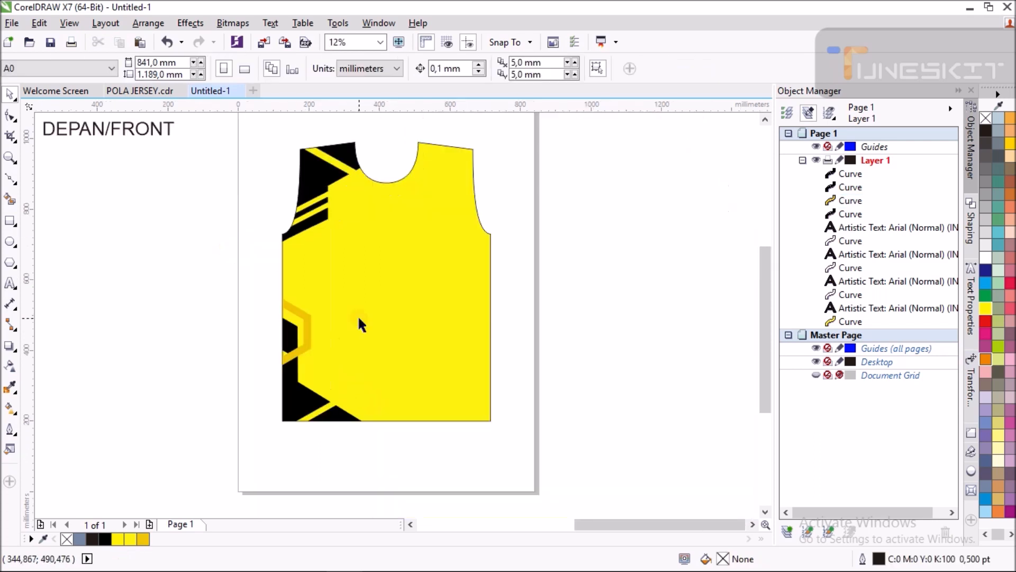
# Change the half-hexagon band's fill to orange (C5 M44 Y100 K0)
pyautogui.scroll(1, 359, 318)
pyautogui.click(255, 350)
pyautogui.click(11, 450)
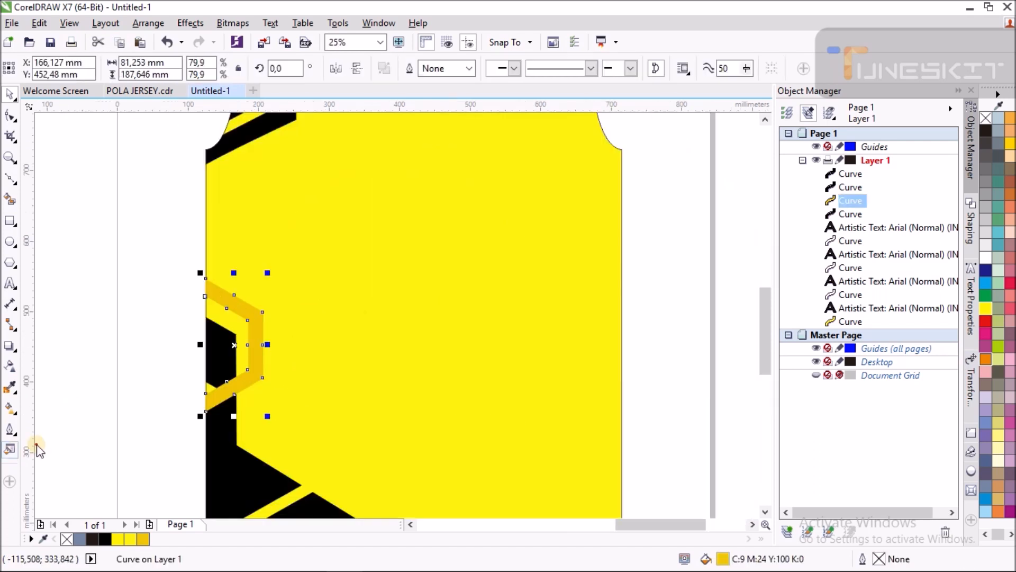
pyautogui.moveTo(732, 311); pyautogui.dragTo(731, 315)
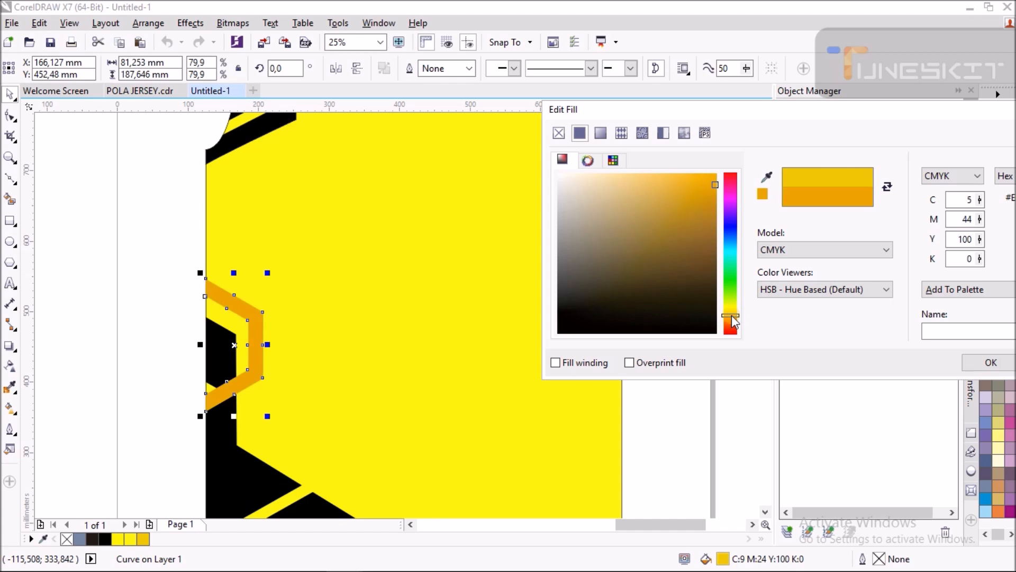
pyautogui.click(991, 363)
pyautogui.click(580, 283)
pyautogui.scroll(-1, 231, 277)
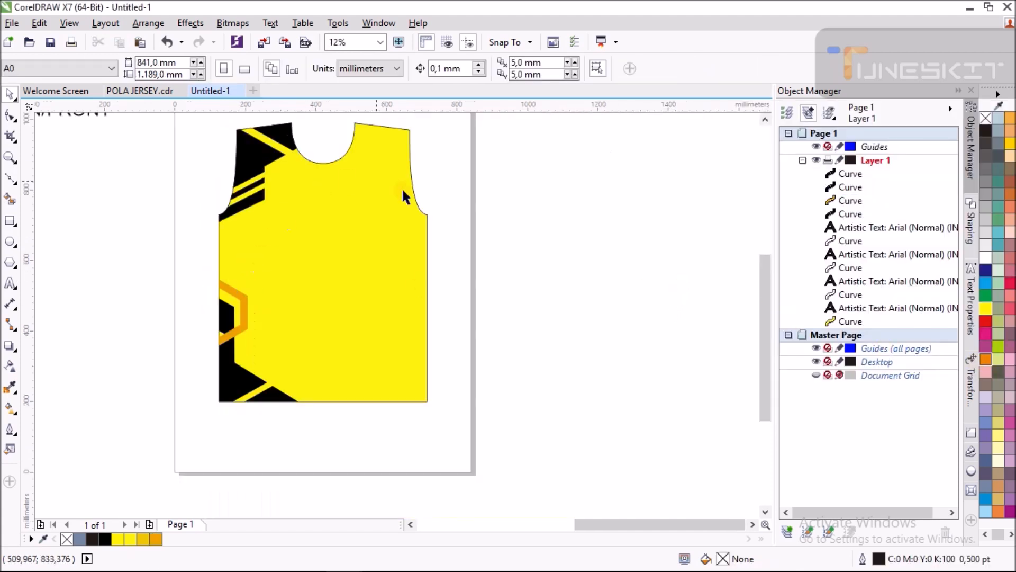
# Draw a slanted Bézier line along the black shoulder shape's lower edge, about 92 mm wide and 51 mm high, and move it onto the yellow area
pyautogui.moveTo(767, 273); pyautogui.dragTo(768, 264)
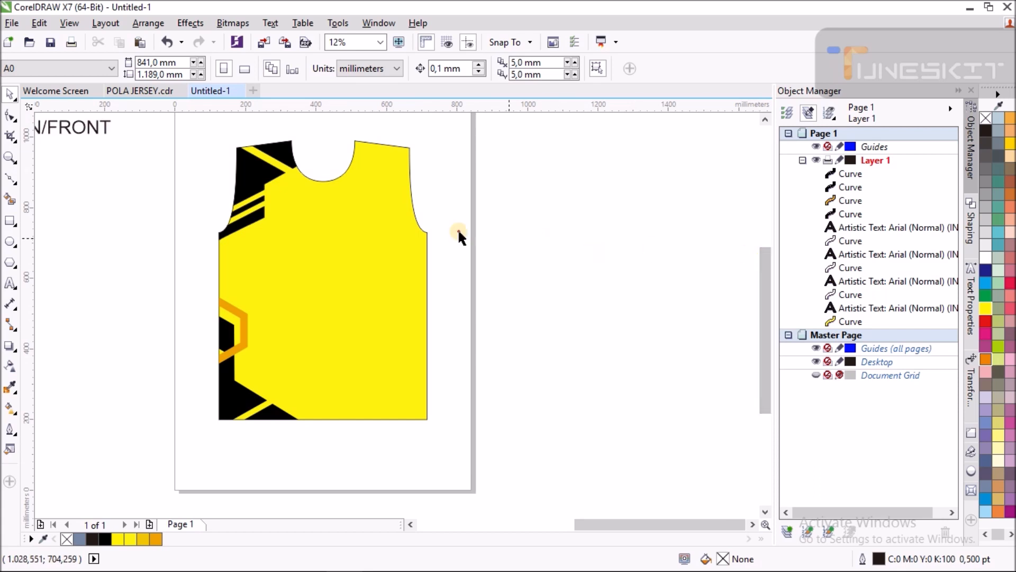
pyautogui.click(10, 180)
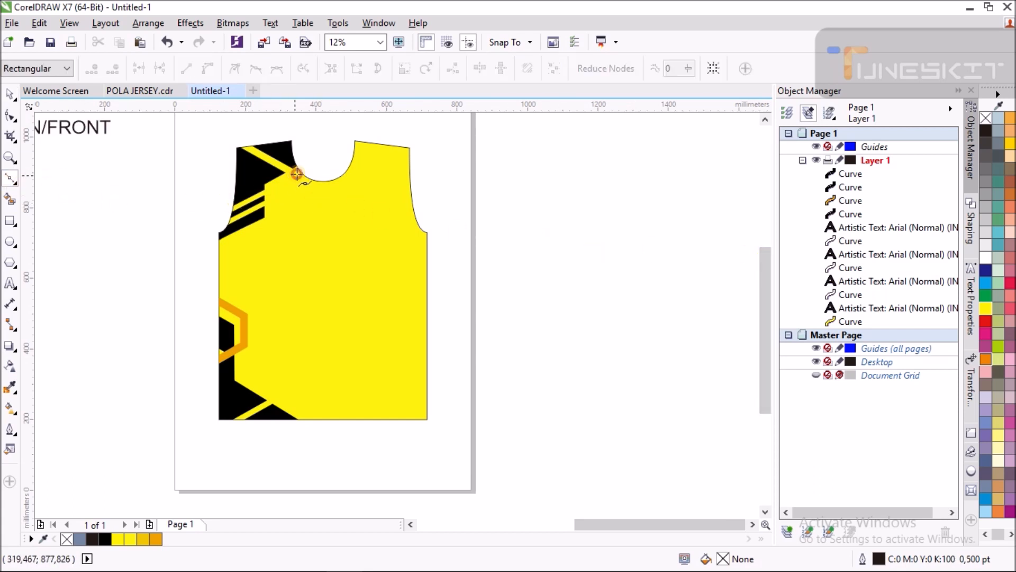
pyautogui.scroll(2, 302, 170)
pyautogui.click(279, 153)
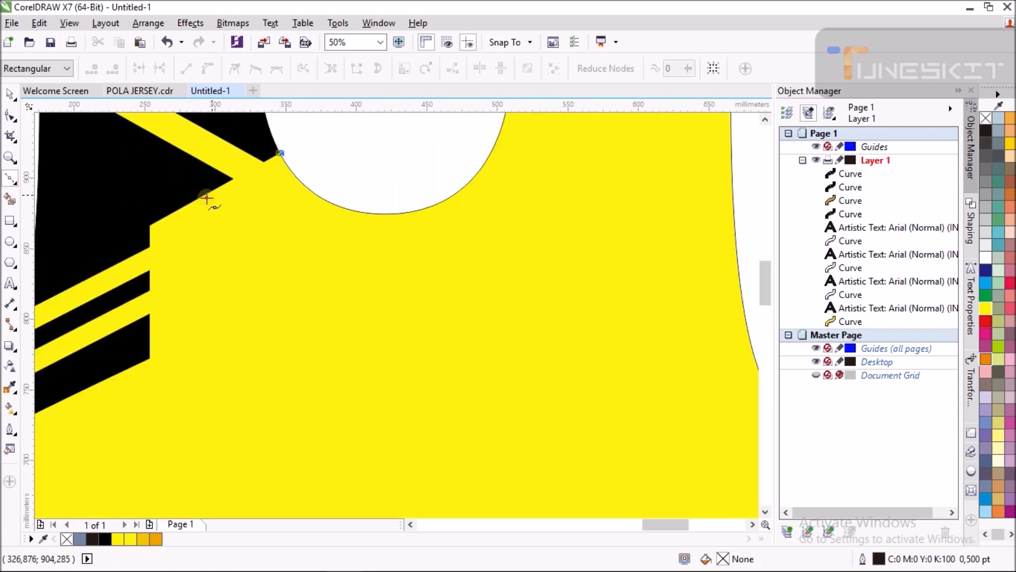
pyautogui.click(149, 226)
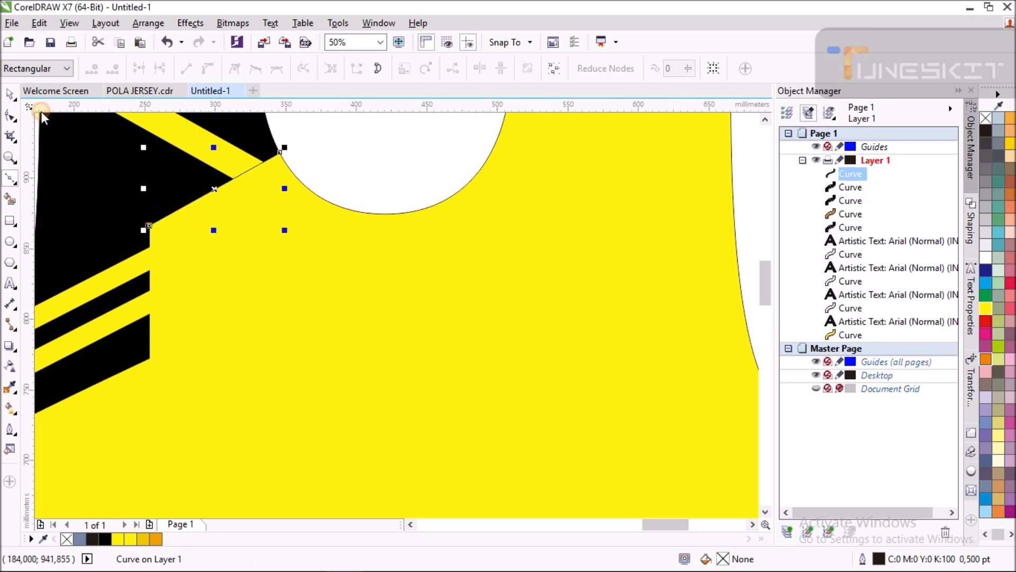
pyautogui.click(10, 95)
pyautogui.moveTo(215, 189); pyautogui.dragTo(239, 252)
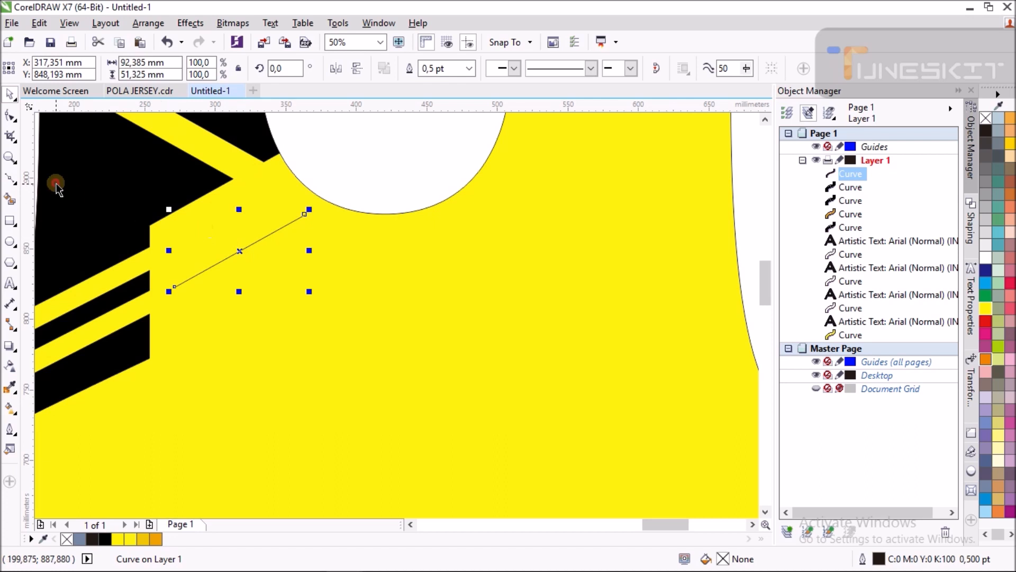
# Shorten the slanted line from its upper end to about 69 mm wide and 39 mm high, then move it up closer to the shoulder shape
pyautogui.click(10, 116)
pyautogui.scroll(1, 269, 169)
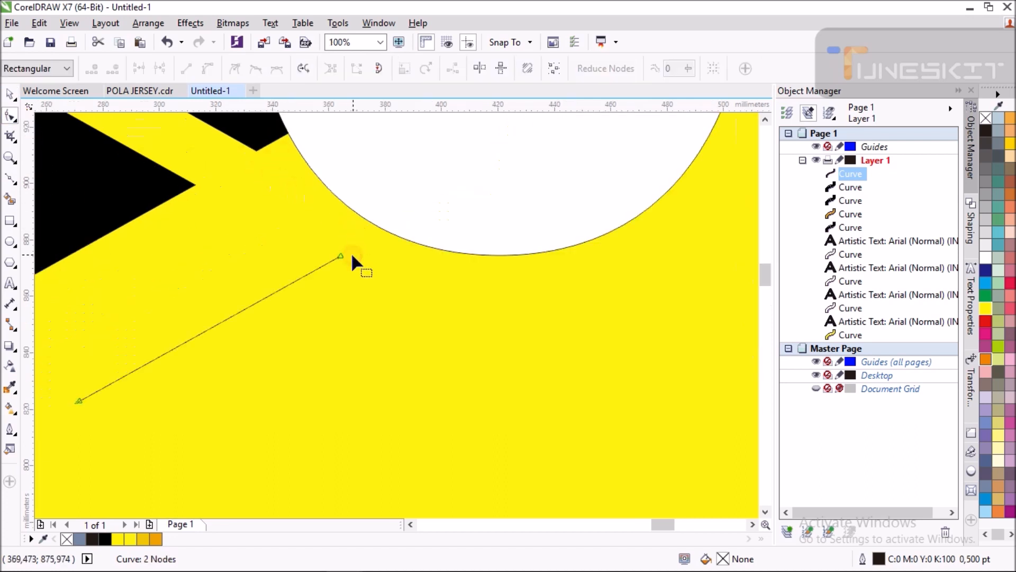
pyautogui.moveTo(341, 256); pyautogui.dragTo(276, 290)
pyautogui.scroll(-2, 326, 234)
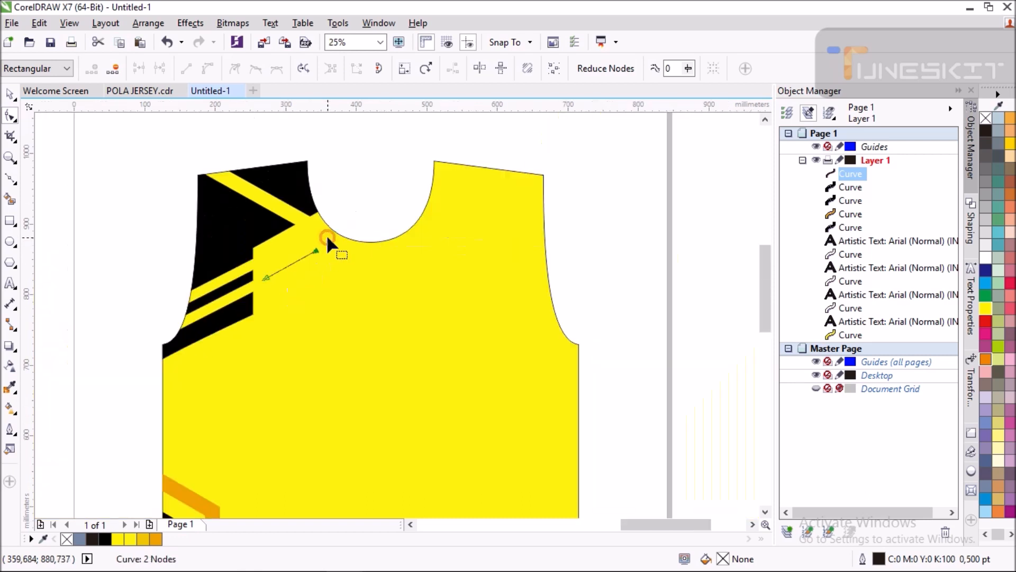
pyautogui.press('space')
pyautogui.press('Escape')
pyautogui.scroll(1, 285, 265)
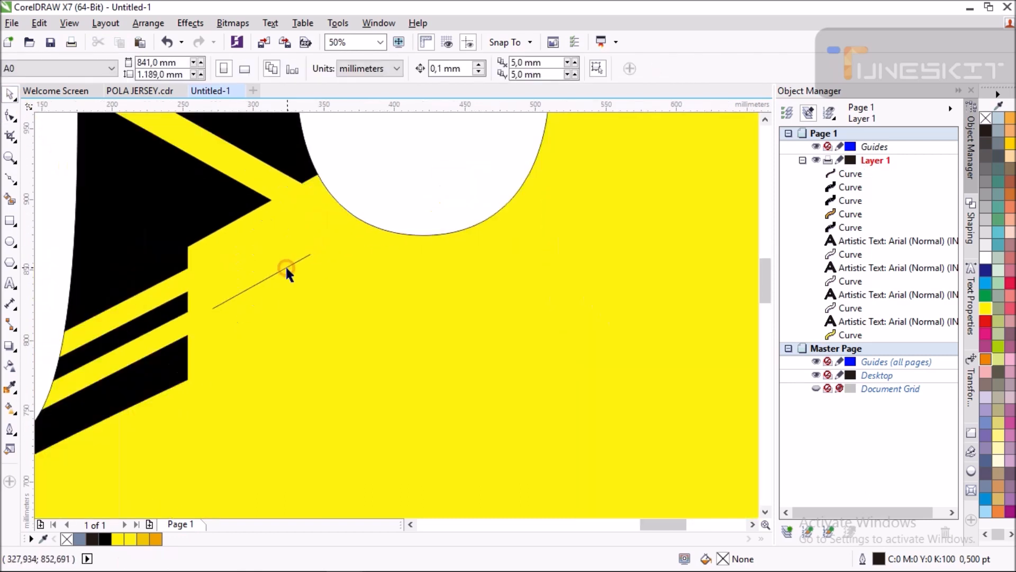
pyautogui.click(273, 272)
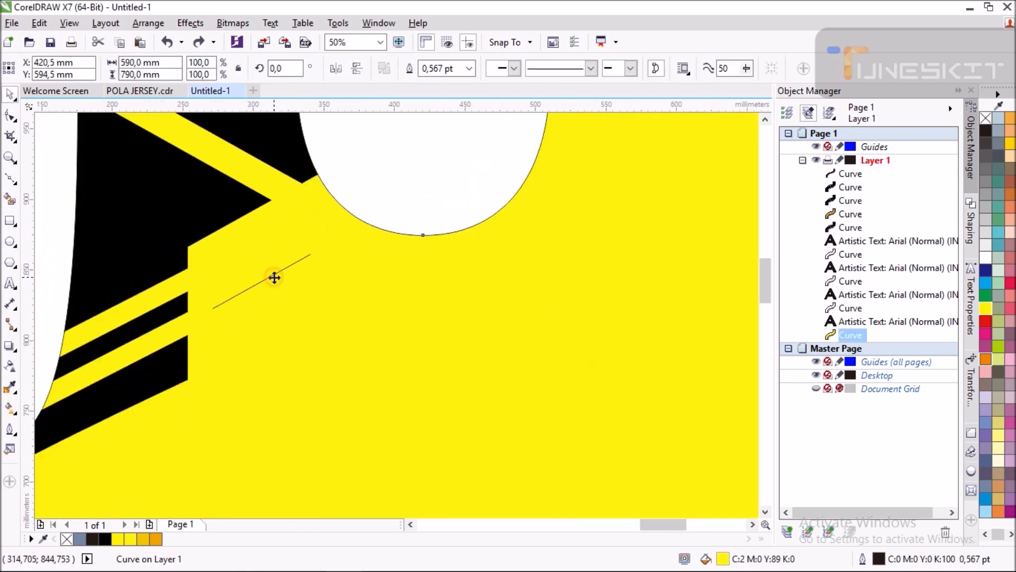
pyautogui.moveTo(270, 281); pyautogui.dragTo(280, 259)
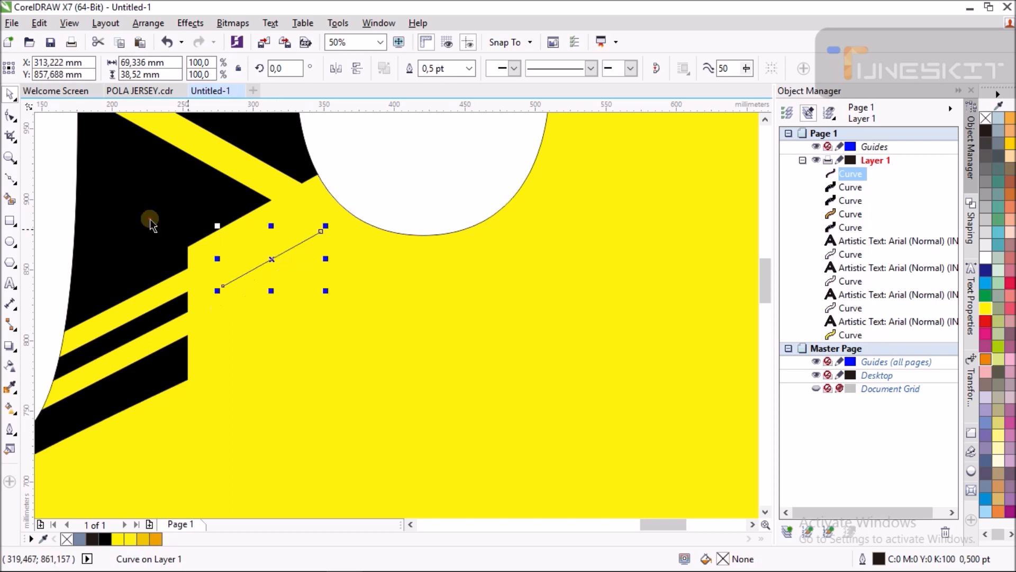
pyautogui.click(10, 179)
pyautogui.scroll(-2, 224, 286)
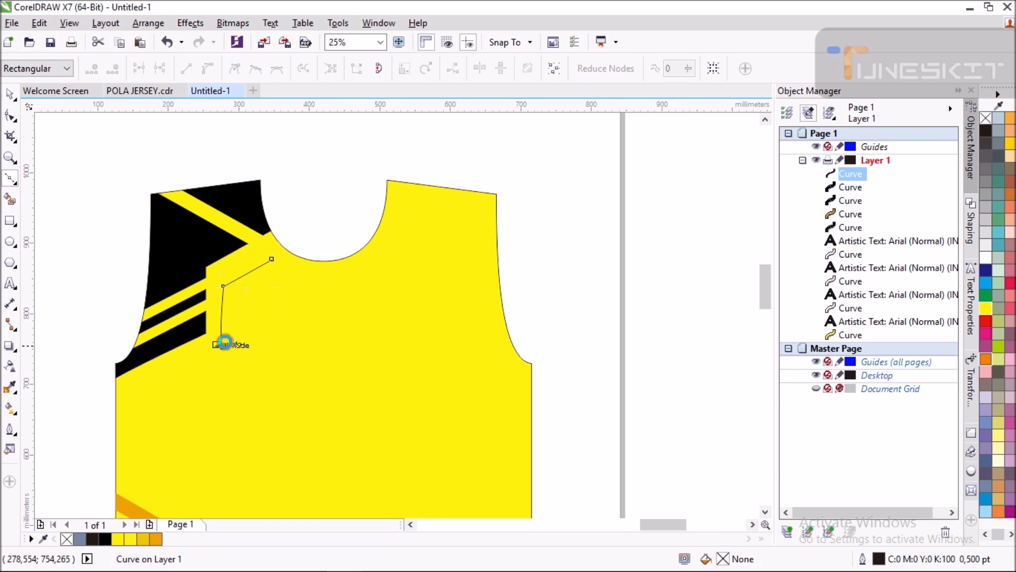
pyautogui.scroll(1, 225, 341)
pyautogui.hotkey('ctrl', 'z')
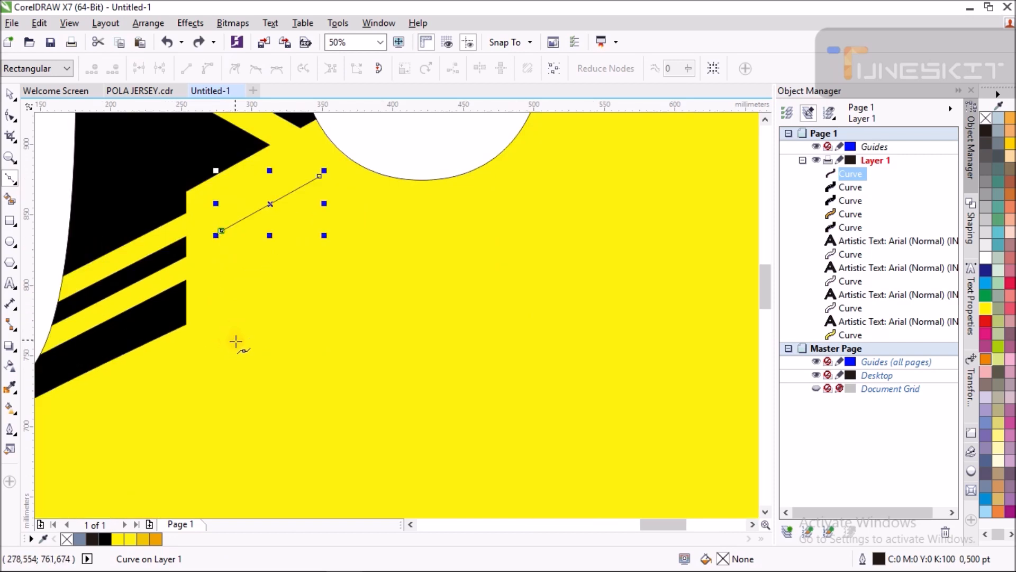
pyautogui.click(238, 356)
pyautogui.hotkey('ctrl', 'z')
# Extend the slanted line downward from its lower end with a vertical Freehand segment about 89 mm long
pyautogui.click(11, 179)
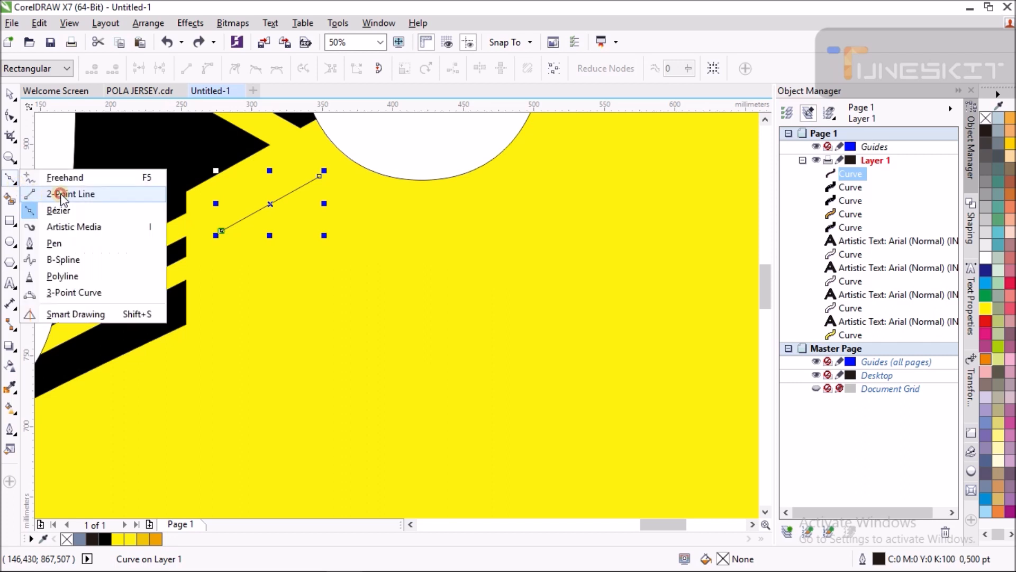
pyautogui.click(79, 177)
pyautogui.click(221, 230)
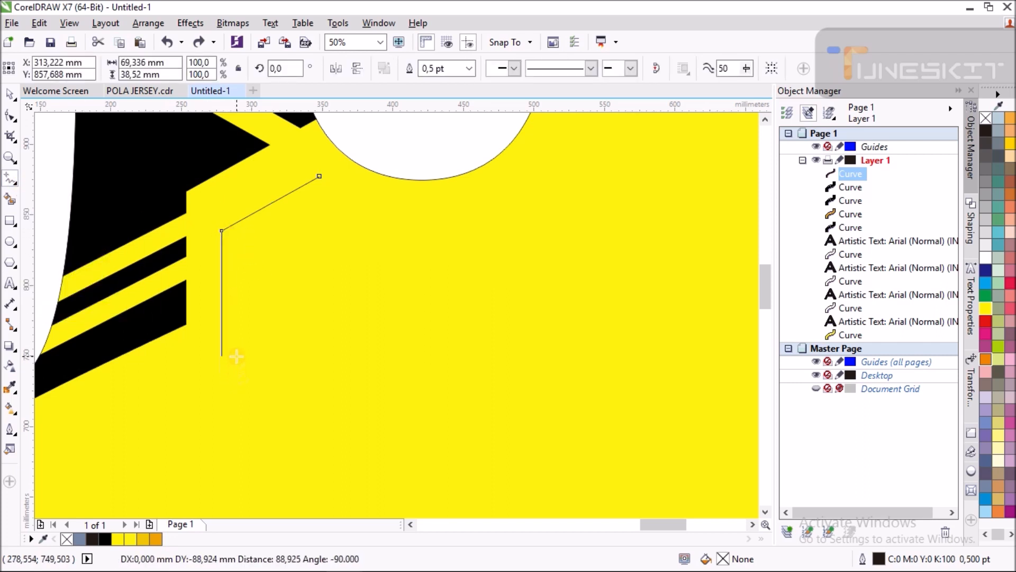
pyautogui.click(236, 356)
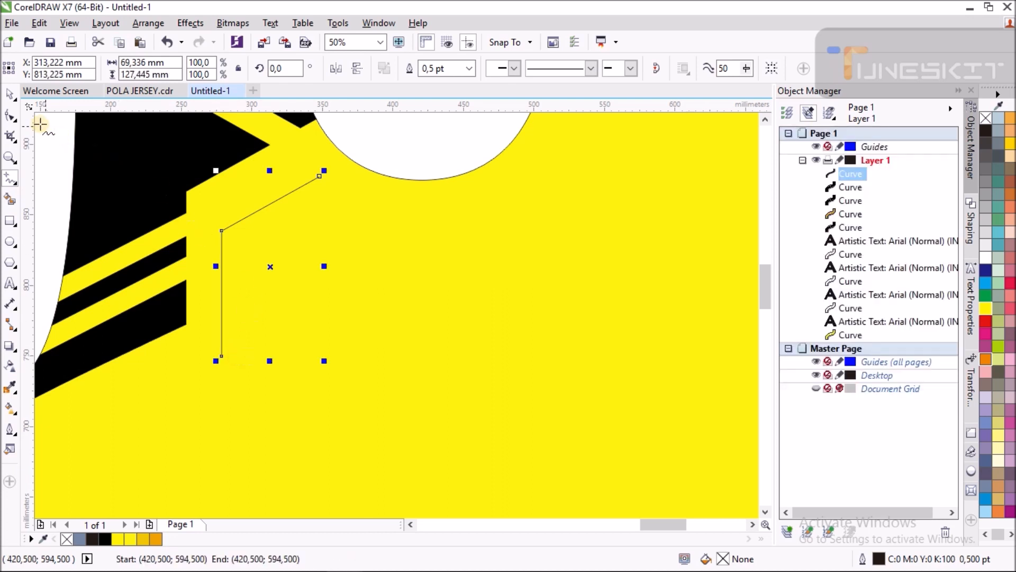
pyautogui.click(9, 94)
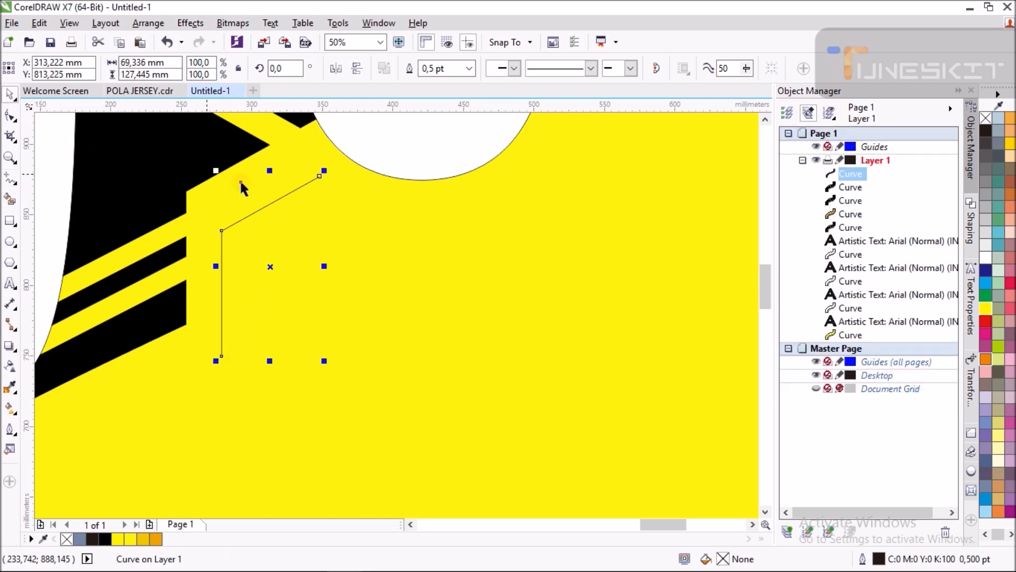
pyautogui.click(61, 205)
pyautogui.click(300, 186)
pyautogui.click(55, 153)
# Draw a slanted Freehand line about 103 mm long from the vertical segment's lower end, parallel to the black shape's lowest edge
pyautogui.click(10, 179)
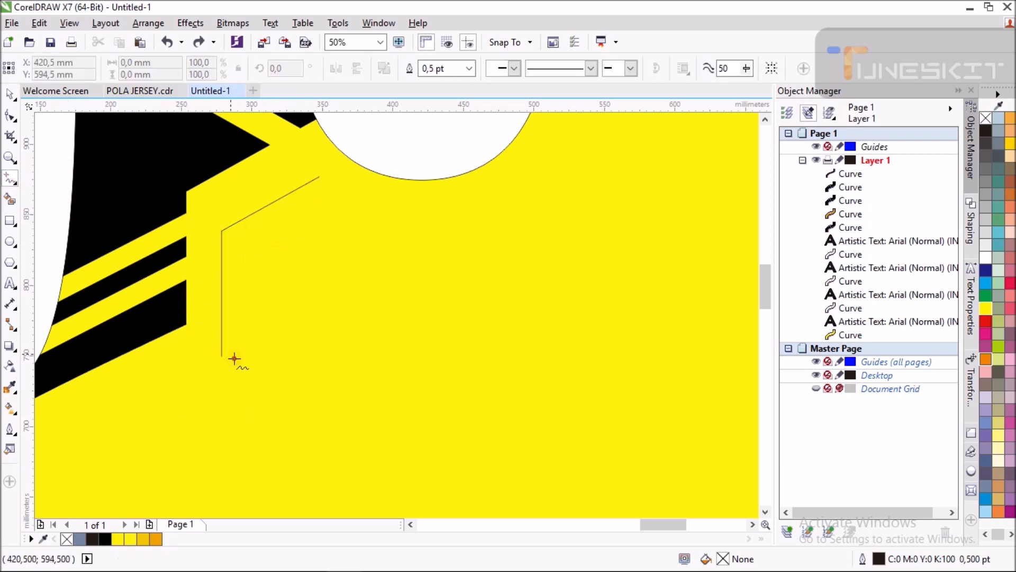
pyautogui.click(215, 358)
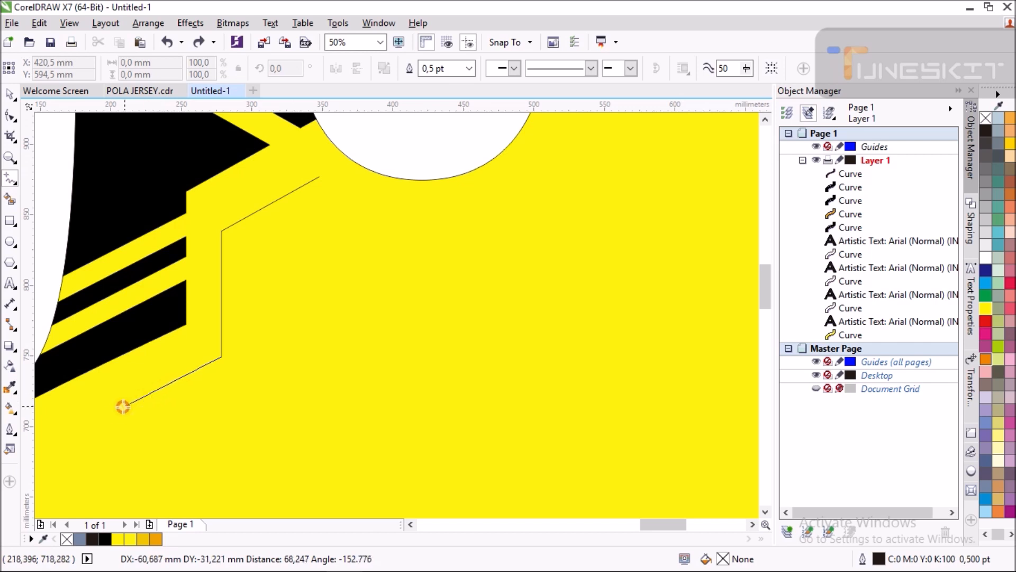
pyautogui.click(87, 425)
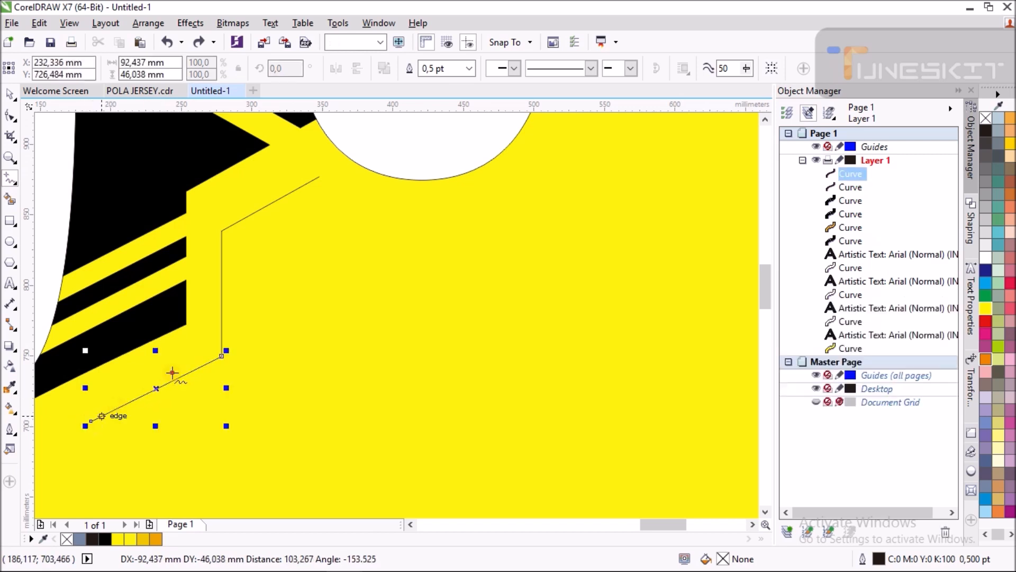
# Extend the lower slanted line with a vertical segment about 117 mm long running down toward the orange half-hexagon
pyautogui.scroll(-1, 341, 274)
pyautogui.scroll(1, 217, 383)
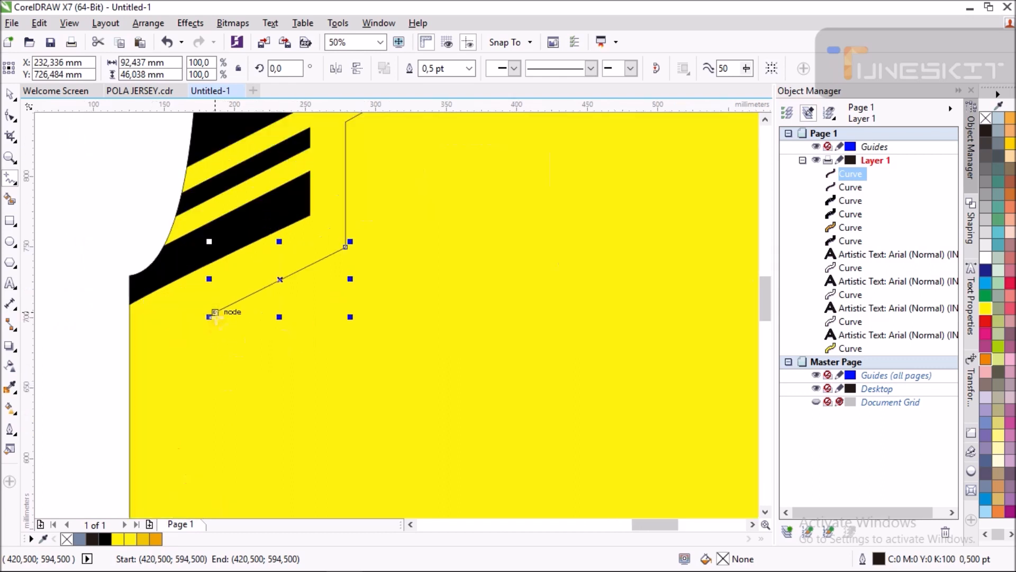
pyautogui.click(215, 312)
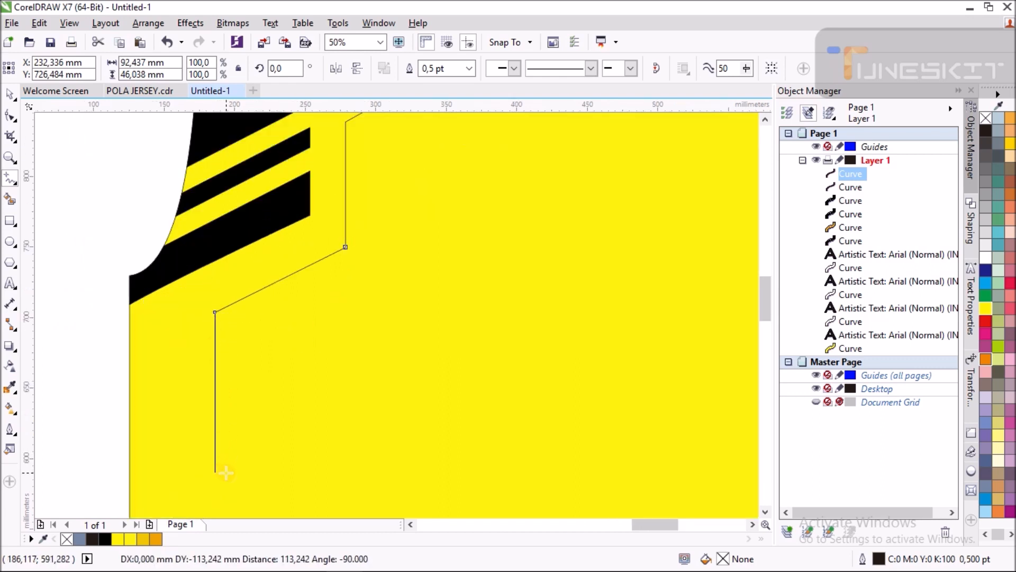
pyautogui.click(225, 478)
pyautogui.scroll(-1, 249, 365)
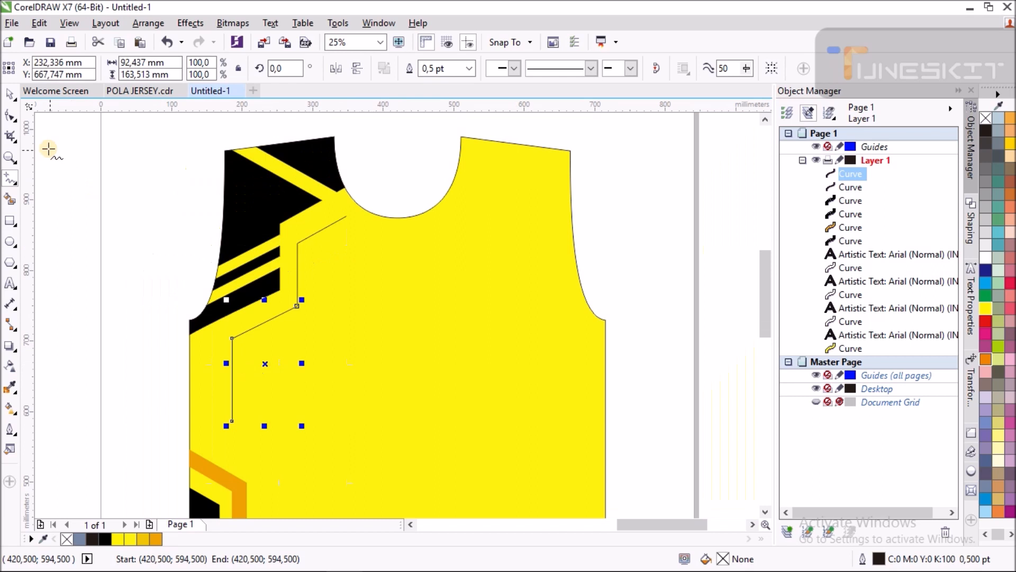
pyautogui.click(11, 95)
pyautogui.click(110, 225)
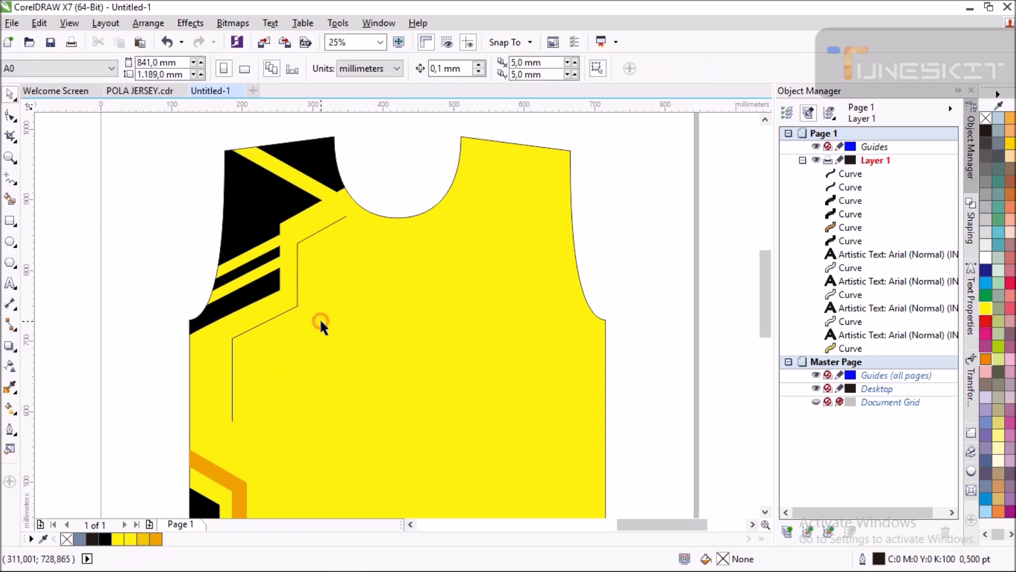
# Select both stepped lines and move them straight up about 12 mm, closer to the black shoulder shape
pyautogui.scroll(1, 764, 257)
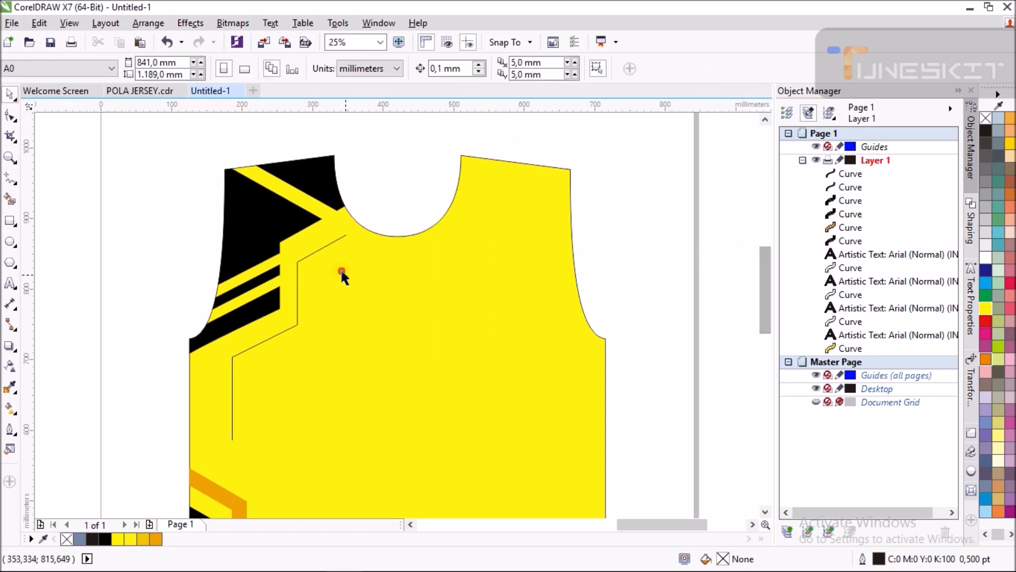
pyautogui.click(323, 247)
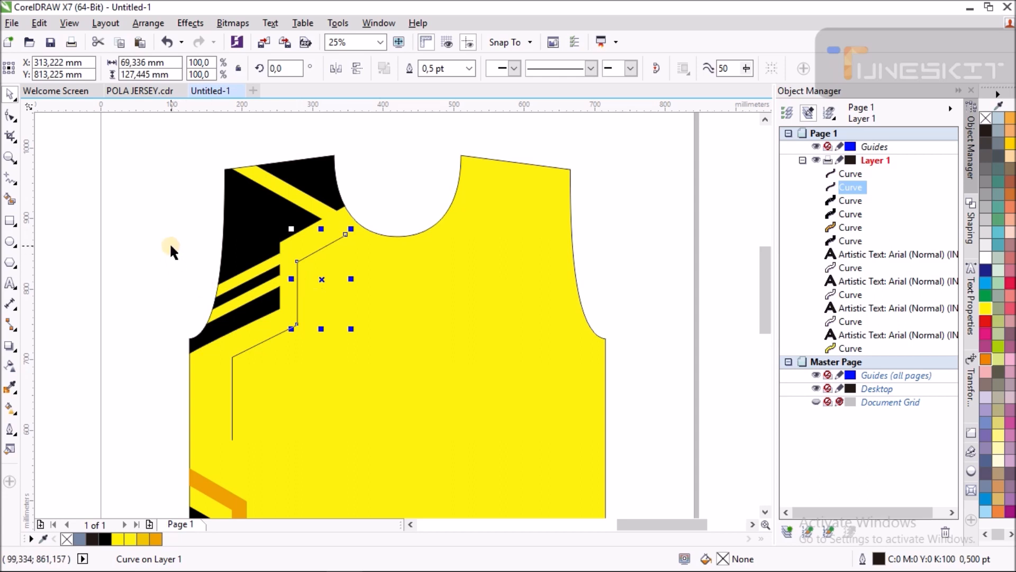
pyautogui.click(309, 304)
pyautogui.scroll(1, 309, 304)
pyautogui.click(306, 217)
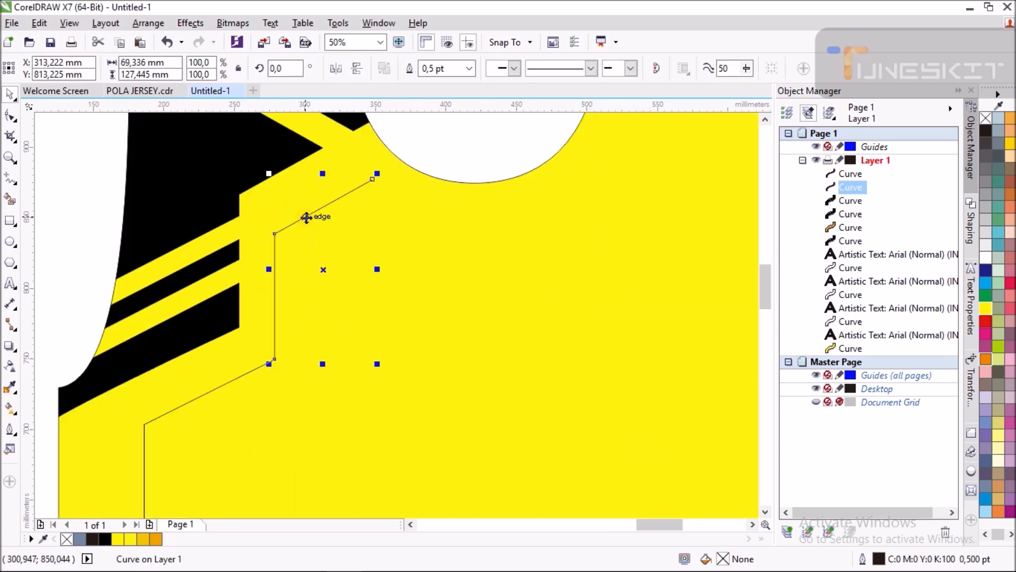
pyautogui.keyDown('shift'); pyautogui.click(236, 377); pyautogui.keyUp('shift')
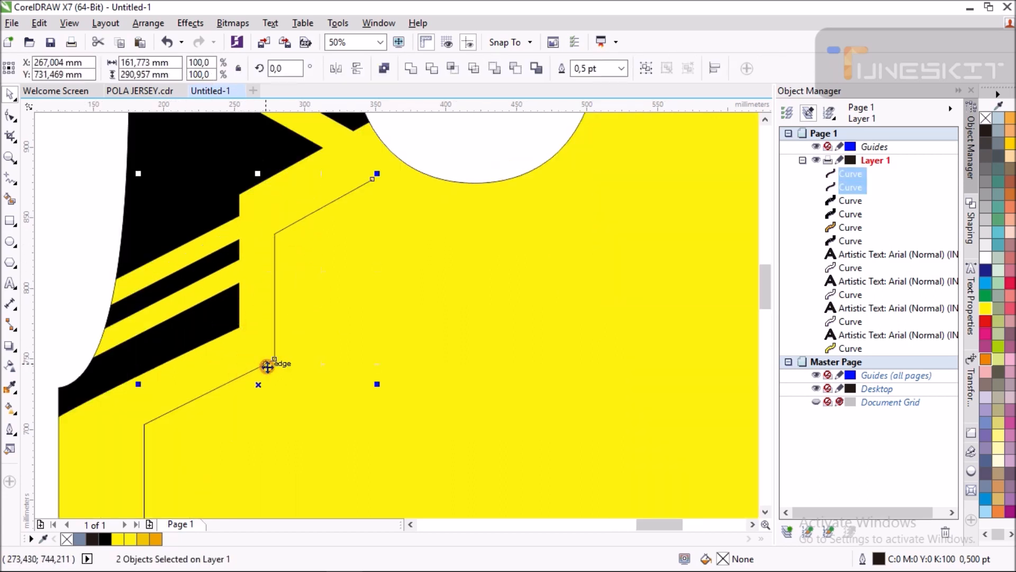
pyautogui.moveTo(261, 387); pyautogui.dragTo(263, 370)
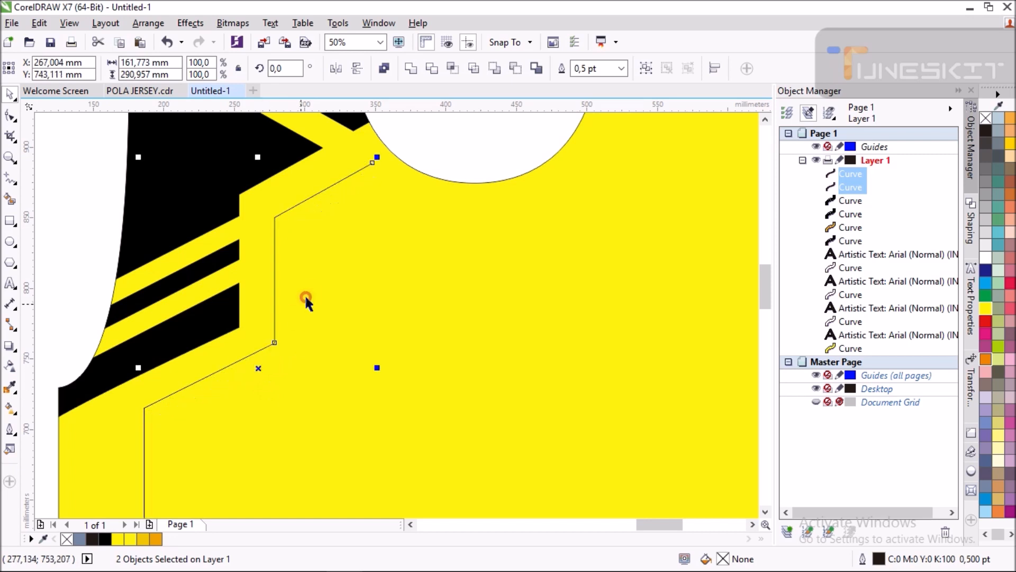
# Try outline widths of 8 pt and 24 pt on the two stepped lines
pyautogui.scroll(-1, 307, 288)
pyautogui.scroll(1, 299, 315)
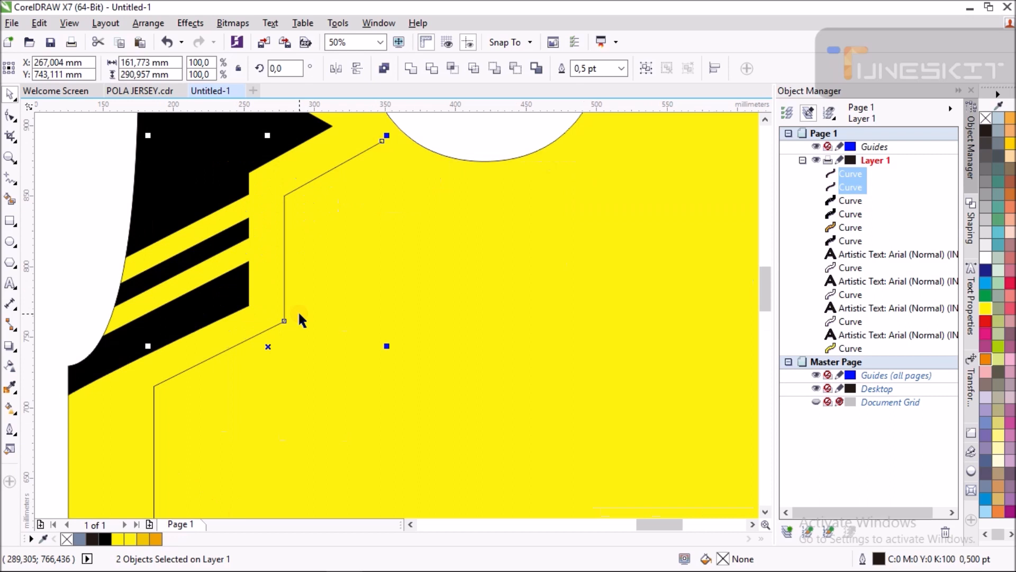
pyautogui.scroll(-1, 298, 316)
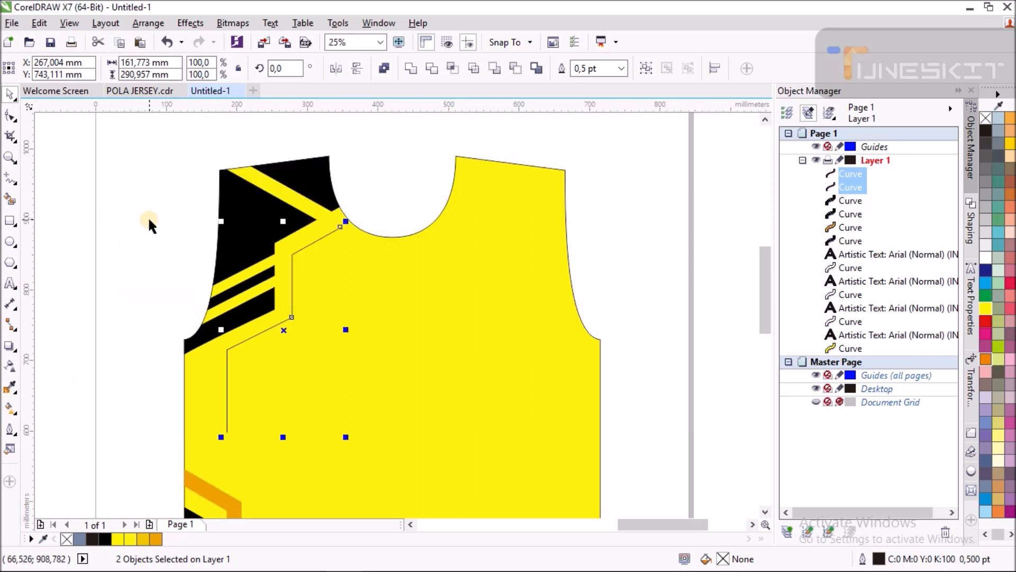
pyautogui.click(621, 68)
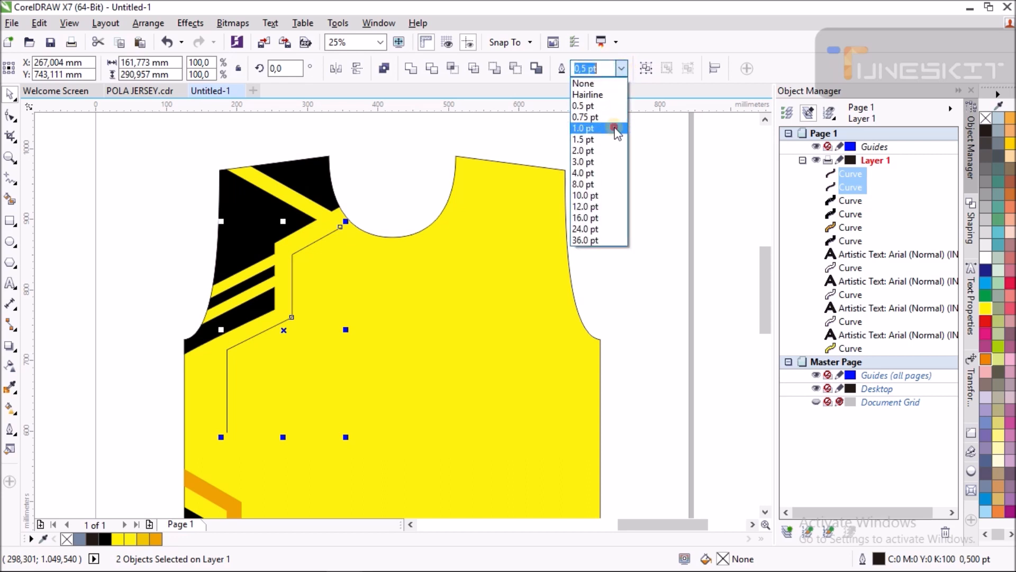
pyautogui.click(603, 184)
pyautogui.click(621, 68)
pyautogui.click(607, 229)
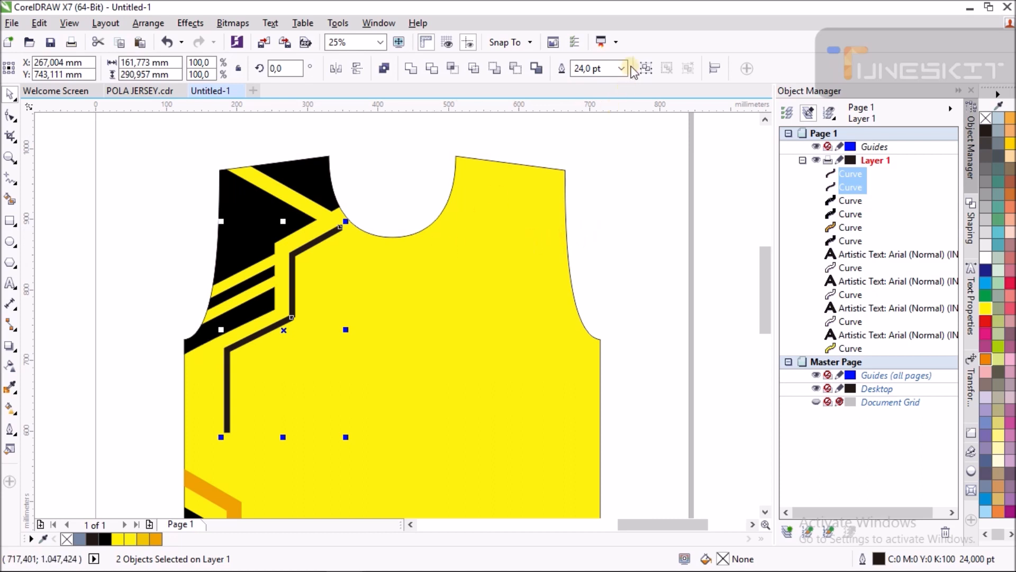
pyautogui.click(621, 68)
pyautogui.click(600, 229)
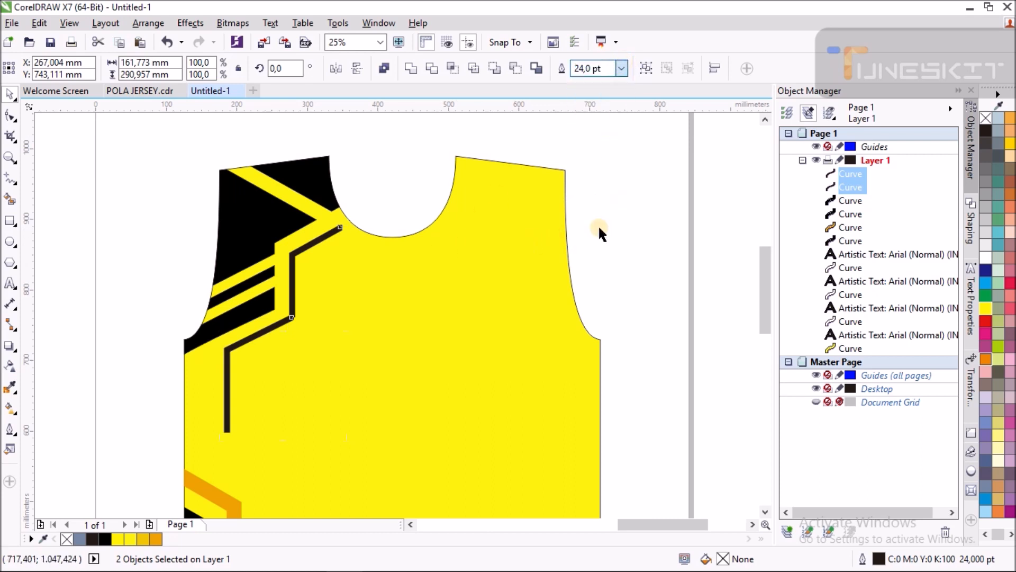
# Set the outline width of both stepped lines to 16 pt and deselect them
pyautogui.click(622, 69)
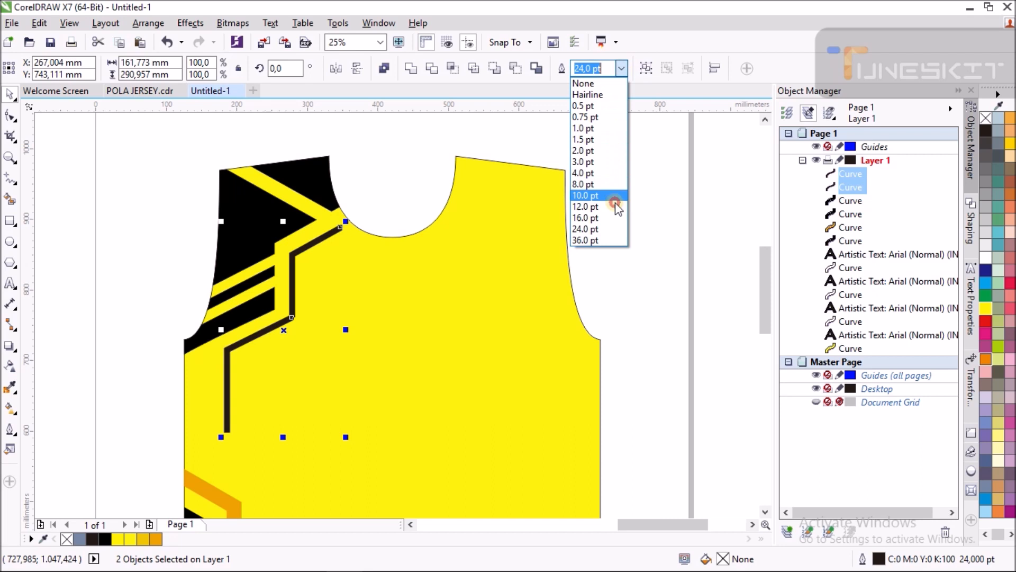
pyautogui.click(615, 217)
pyautogui.click(595, 215)
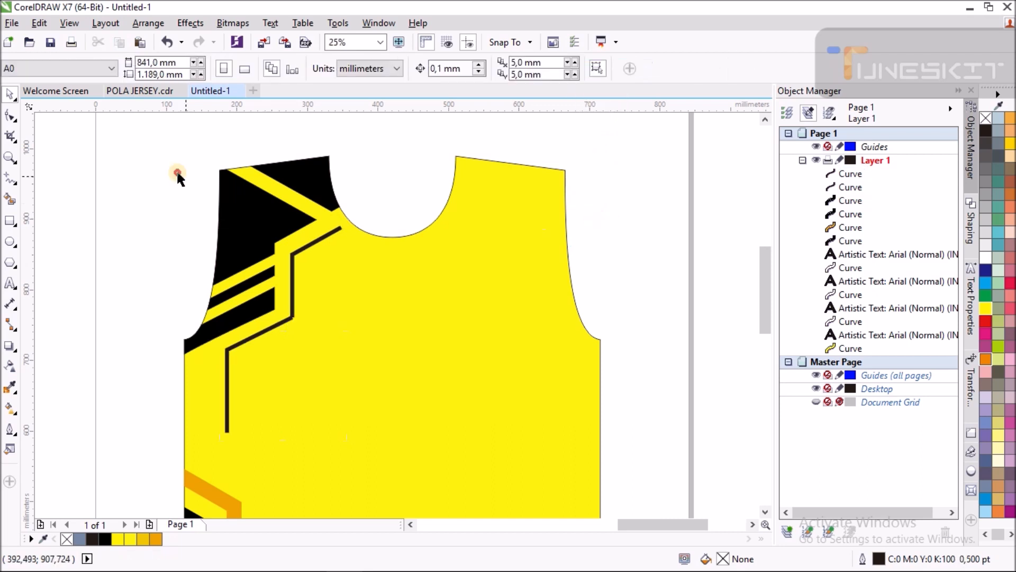
# Convert the outline of the upper stepped line beside the shoulder stripes to an object
pyautogui.scroll(-1, 177, 170)
pyautogui.scroll(1, 225, 230)
pyautogui.scroll(1, 243, 217)
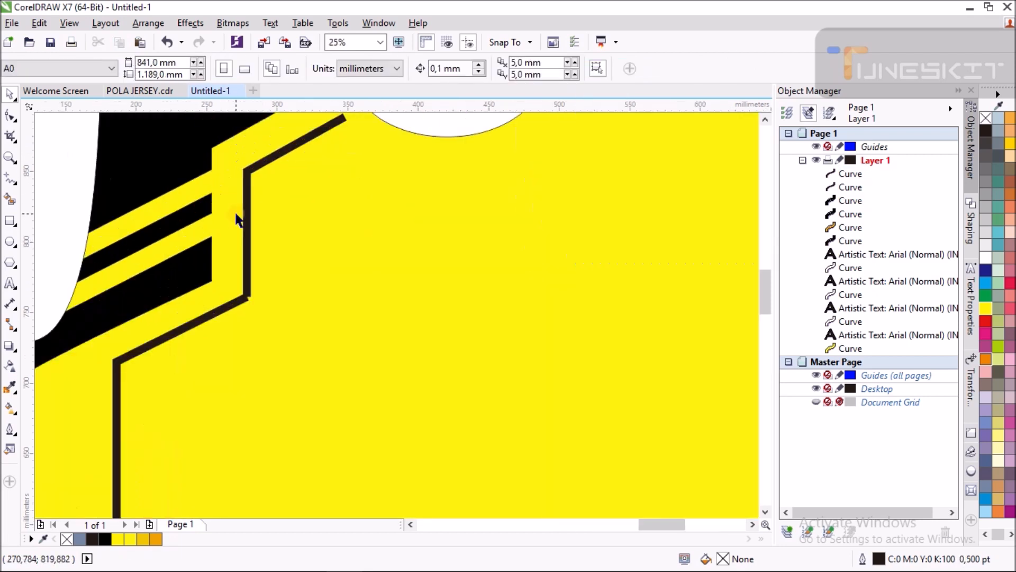
pyautogui.click(244, 218)
pyautogui.scroll(-1, 244, 218)
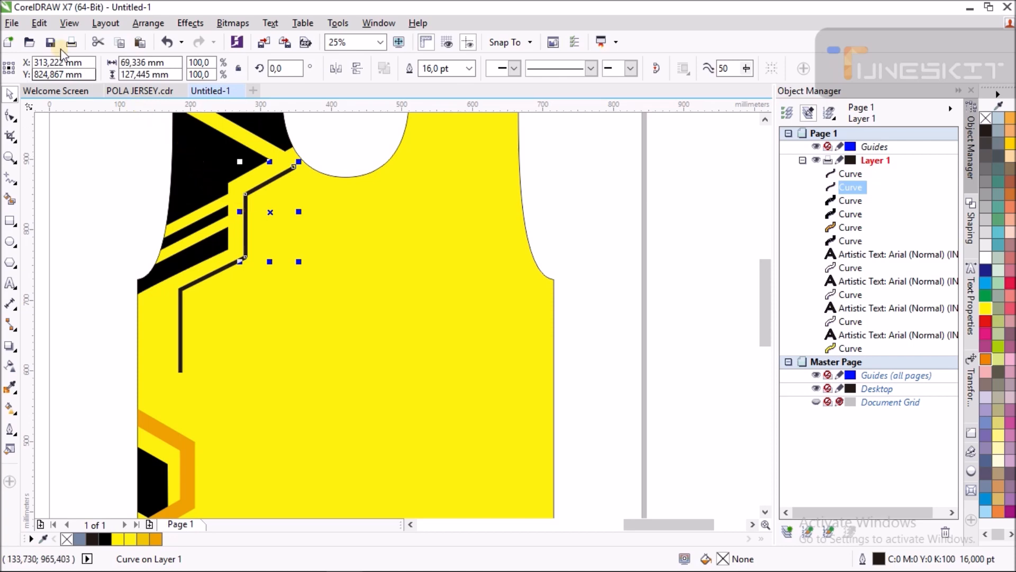
pyautogui.click(38, 24)
pyautogui.moveTo(121, 27)
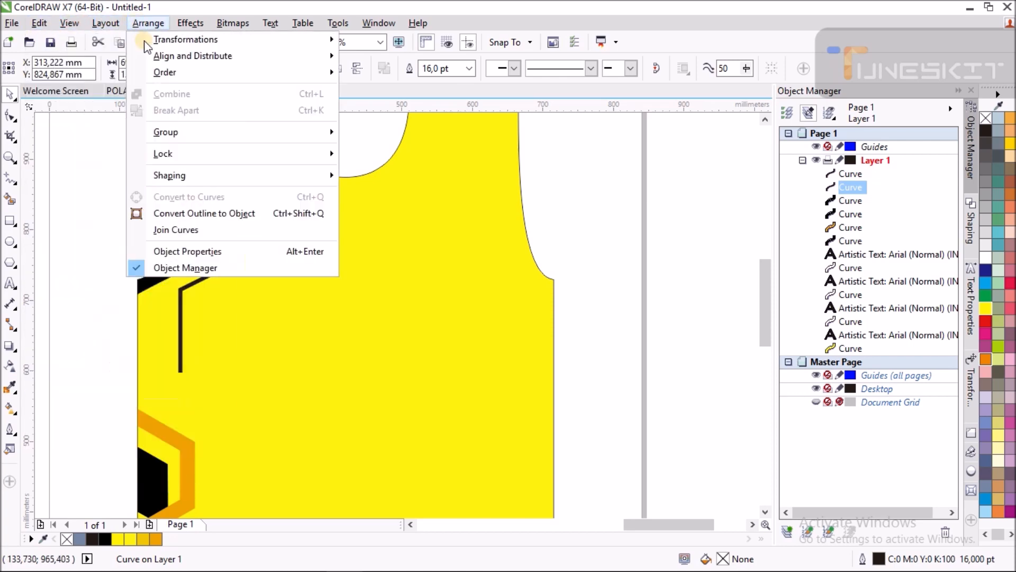
pyautogui.click(239, 214)
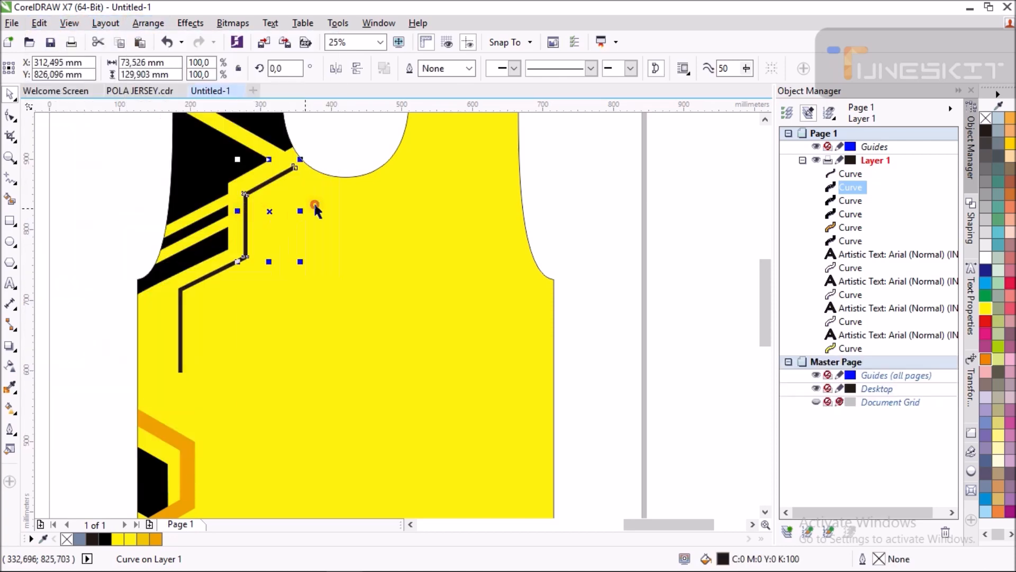
# Taper the converted line's neckline end to a point by adding a node mid-edge and pulling both corners back about 15 mm
pyautogui.click(10, 115)
pyautogui.scroll(4, 275, 158)
pyautogui.scroll(2, 363, 197)
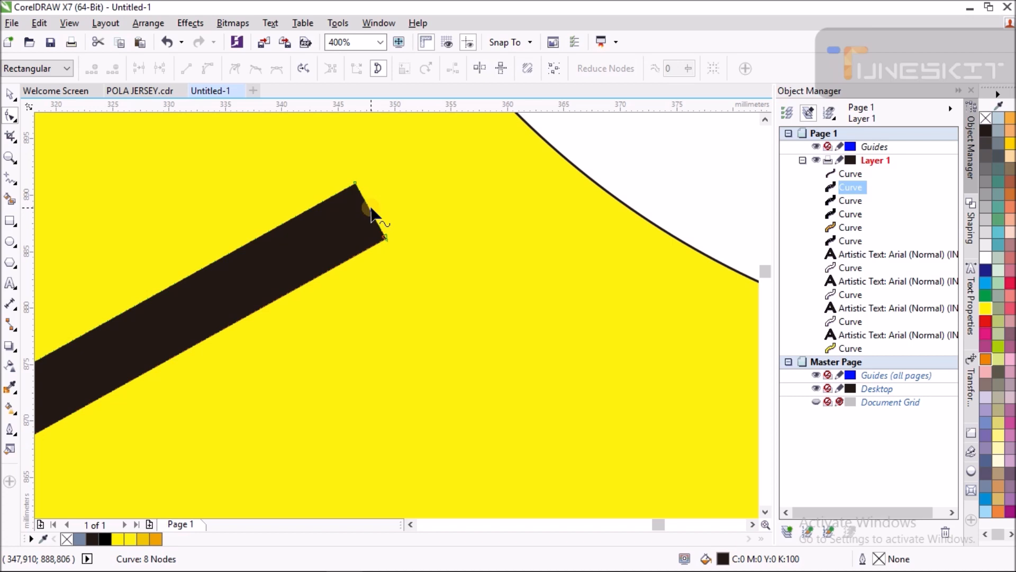
pyautogui.rightClick(369, 212)
pyautogui.click(390, 211)
pyautogui.click(357, 183)
pyautogui.moveTo(359, 185); pyautogui.dragTo(212, 263)
pyautogui.moveTo(386, 235); pyautogui.dragTo(237, 320)
pyautogui.scroll(-4, 440, 186)
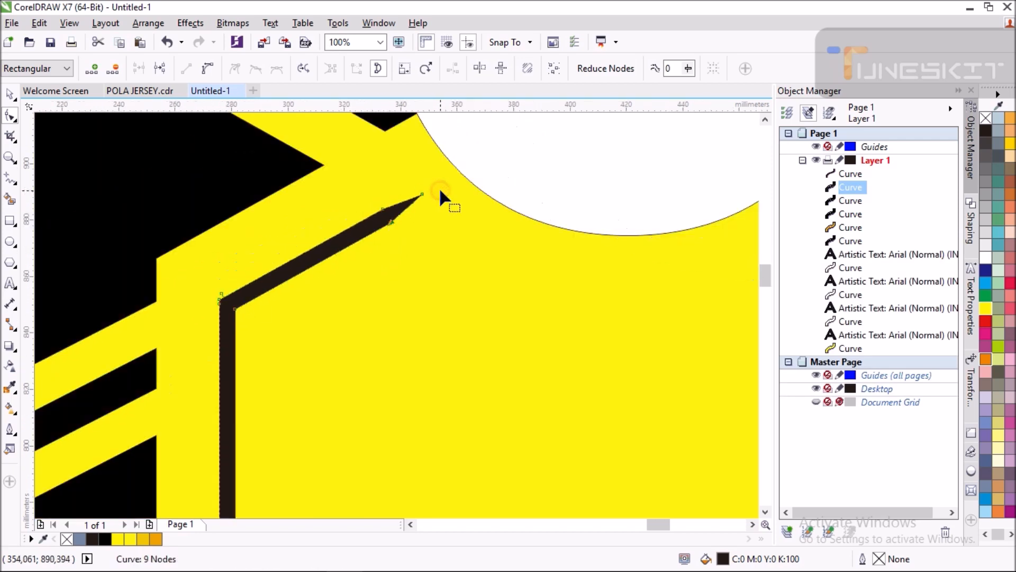
pyautogui.scroll(-1, 413, 199)
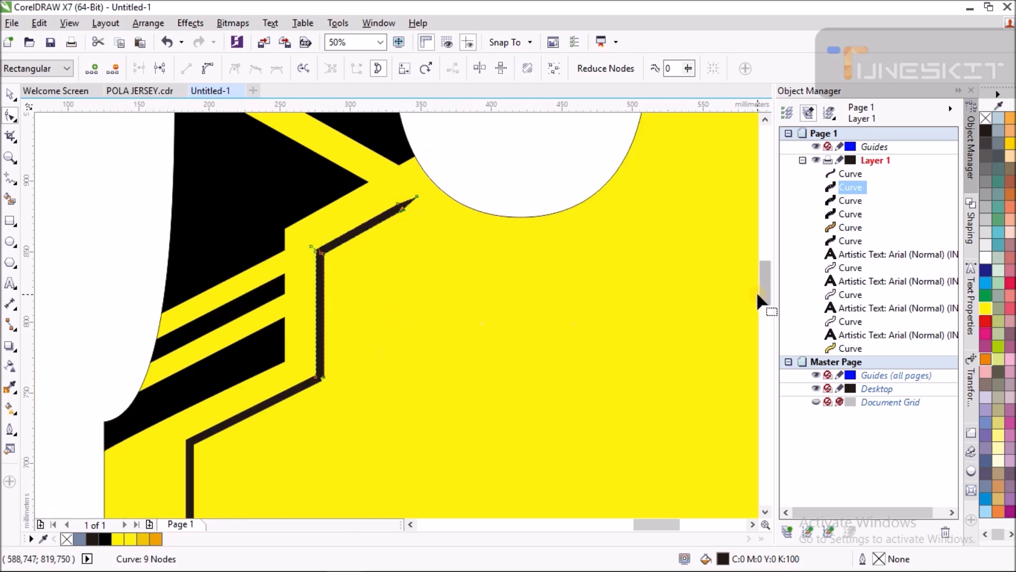
# Reshape the lower end of the converted line's vertical part into an angled edge at its junction with the slanted line
pyautogui.scroll(6, 329, 368)
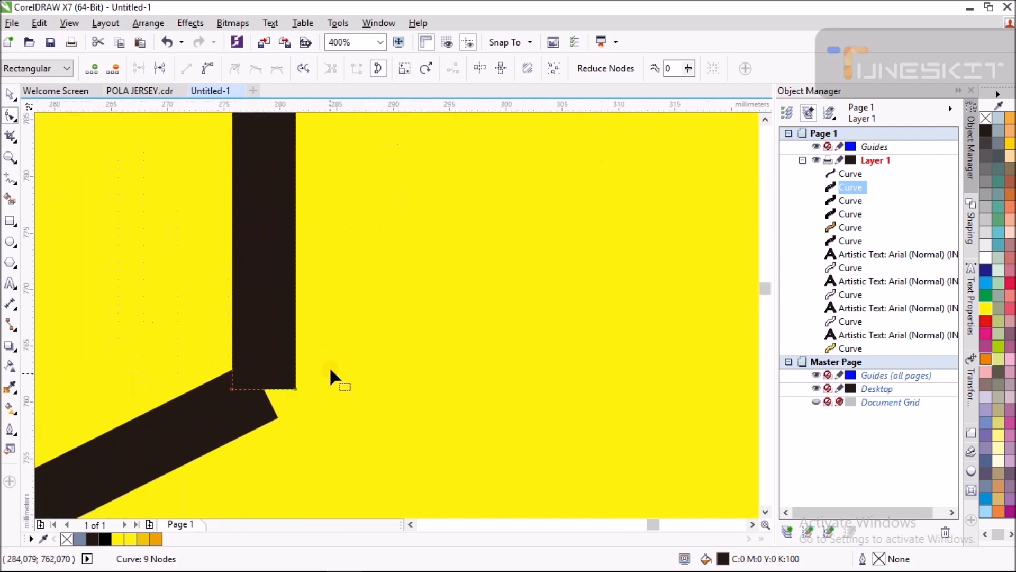
pyautogui.scroll(-1, 337, 328)
pyautogui.scroll(1, 290, 362)
pyautogui.moveTo(279, 350); pyautogui.dragTo(324, 377)
pyautogui.doubleClick(322, 342)
pyautogui.scroll(-2, 382, 281)
pyautogui.scroll(3, 374, 321)
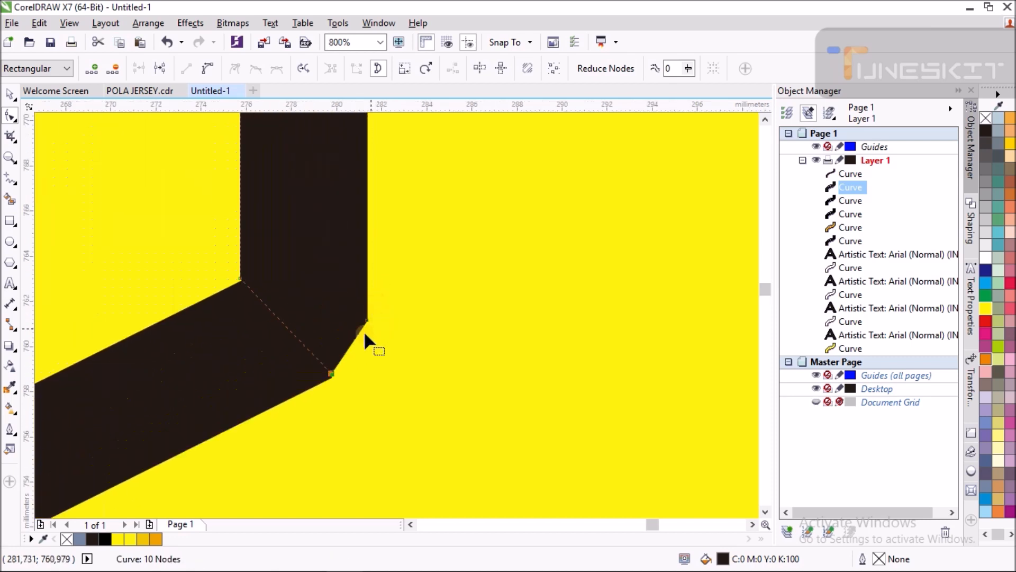
pyautogui.moveTo(332, 373); pyautogui.dragTo(368, 360)
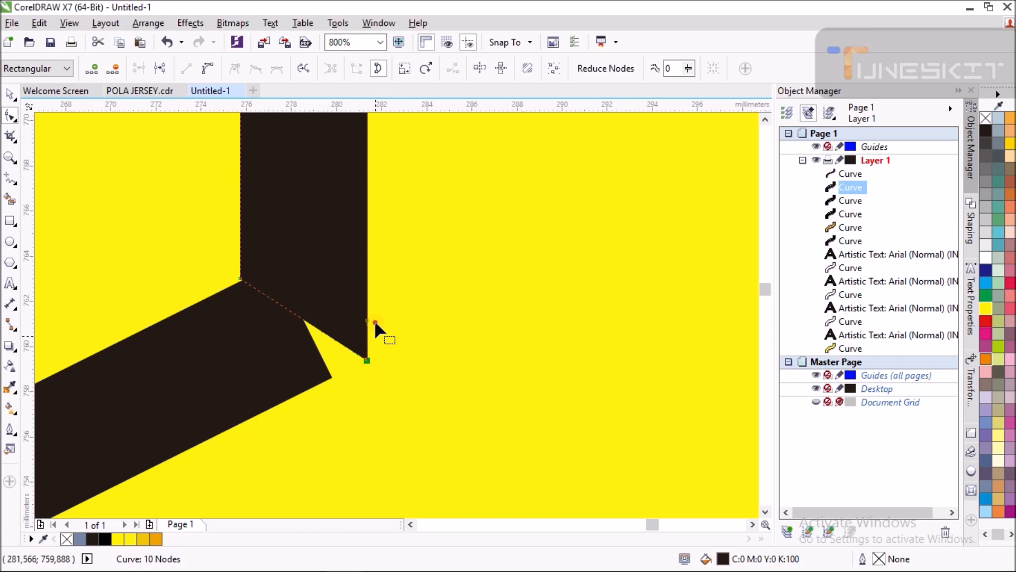
pyautogui.scroll(-2, 371, 360)
# Select the lower stepped line and convert its outline to an object
pyautogui.click(7, 95)
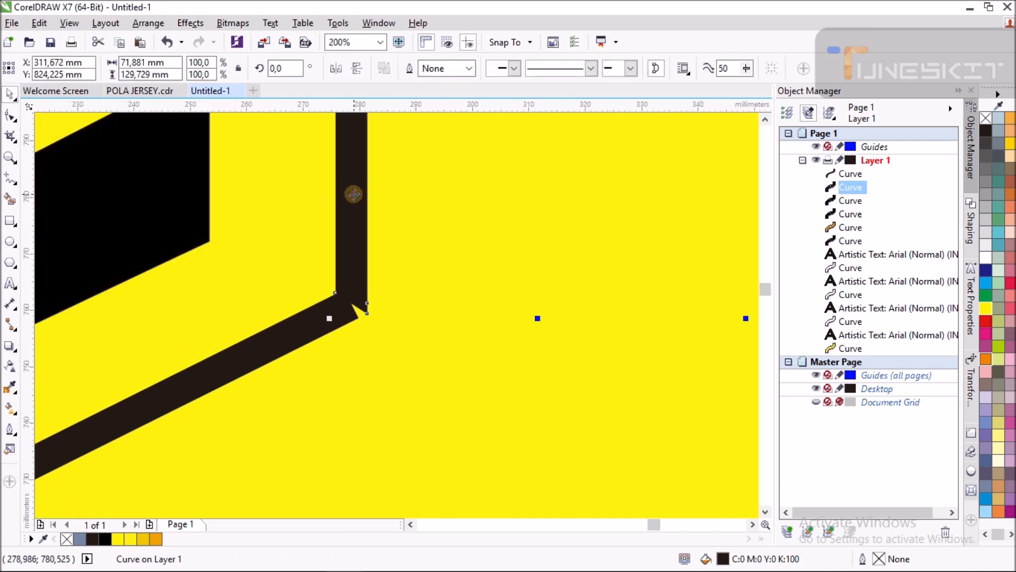
pyautogui.scroll(-2, 352, 193)
pyautogui.click(352, 220)
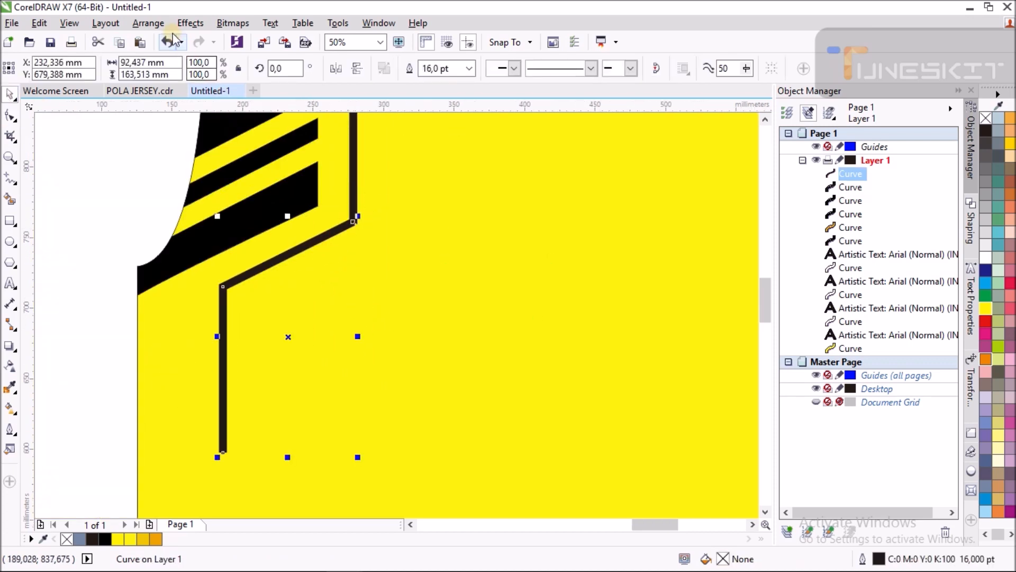
pyautogui.click(156, 23)
pyautogui.click(251, 214)
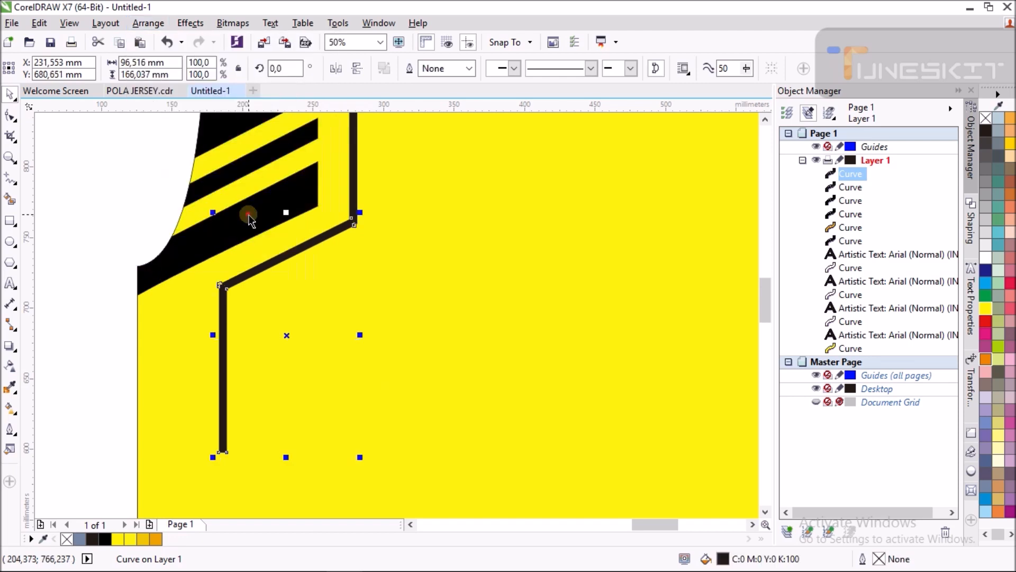
# Reshape the lower line's upper end with an added node so its corners meet the vertical bar and close the gap
pyautogui.scroll(2, 350, 214)
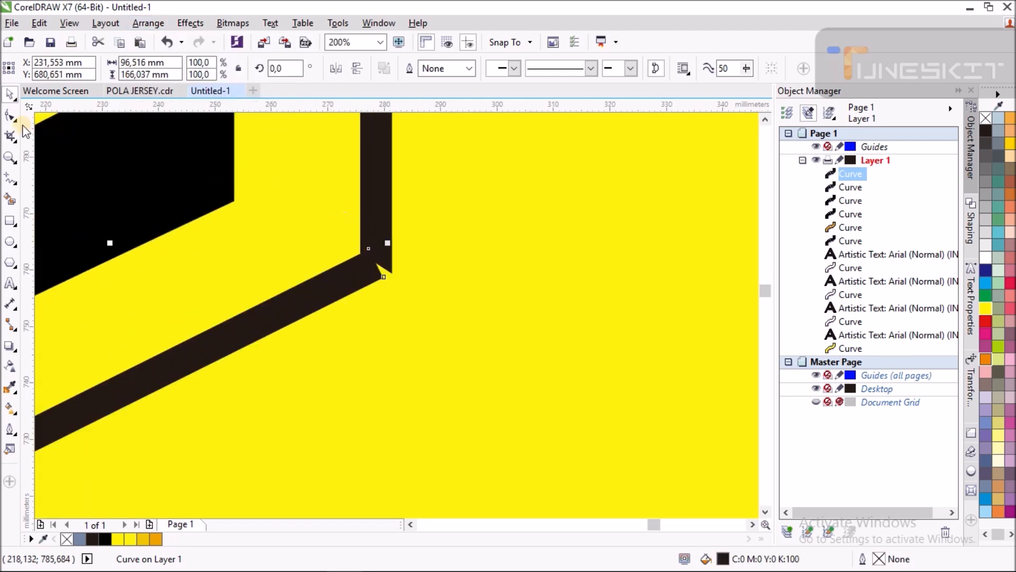
pyautogui.click(10, 116)
pyautogui.scroll(1, 390, 284)
pyautogui.moveTo(350, 232); pyautogui.dragTo(329, 220)
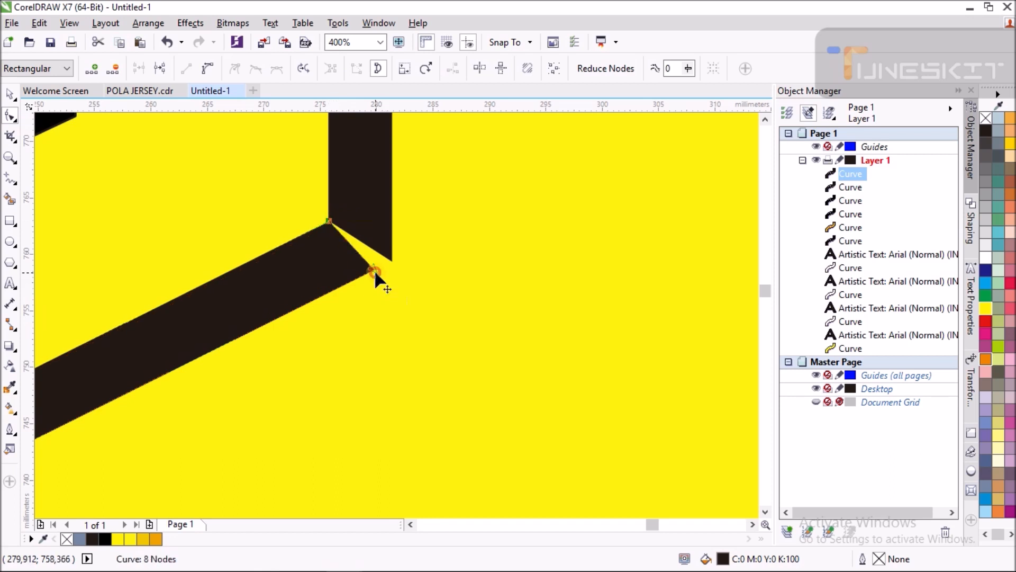
pyautogui.doubleClick(361, 255)
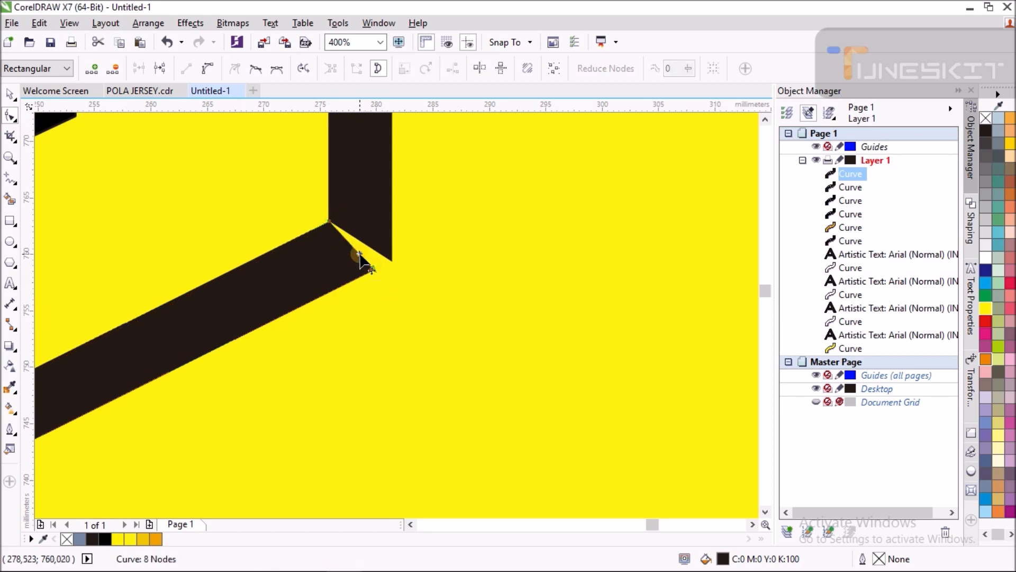
pyautogui.moveTo(367, 257); pyautogui.dragTo(393, 255)
pyautogui.scroll(-4, 397, 254)
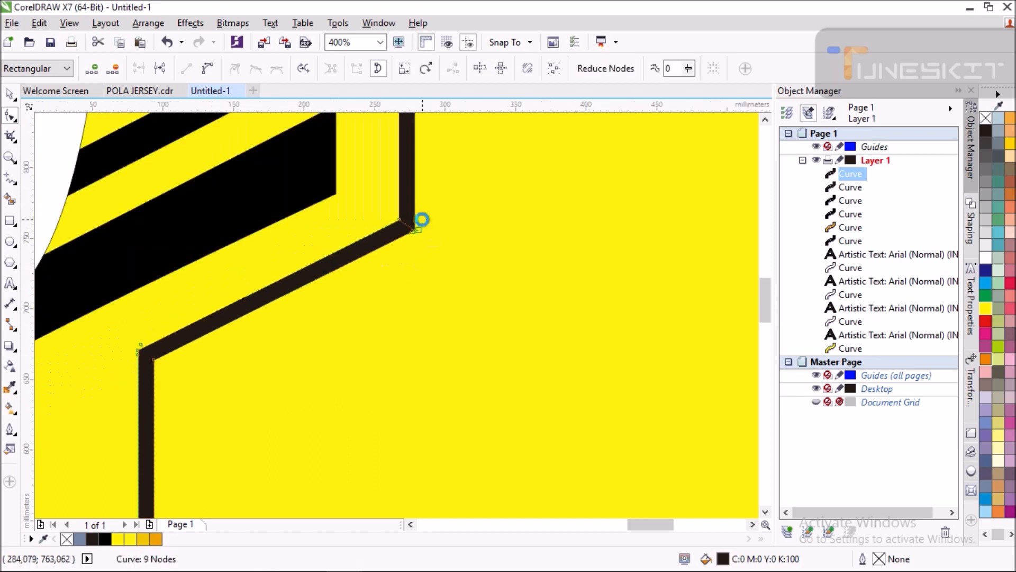
pyautogui.scroll(-1, 423, 220)
pyautogui.scroll(1, 368, 346)
# Taper the lower line's bottom end to a point about 10 mm long by adding a mid-edge node and raising both corners
pyautogui.scroll(5, 406, 197)
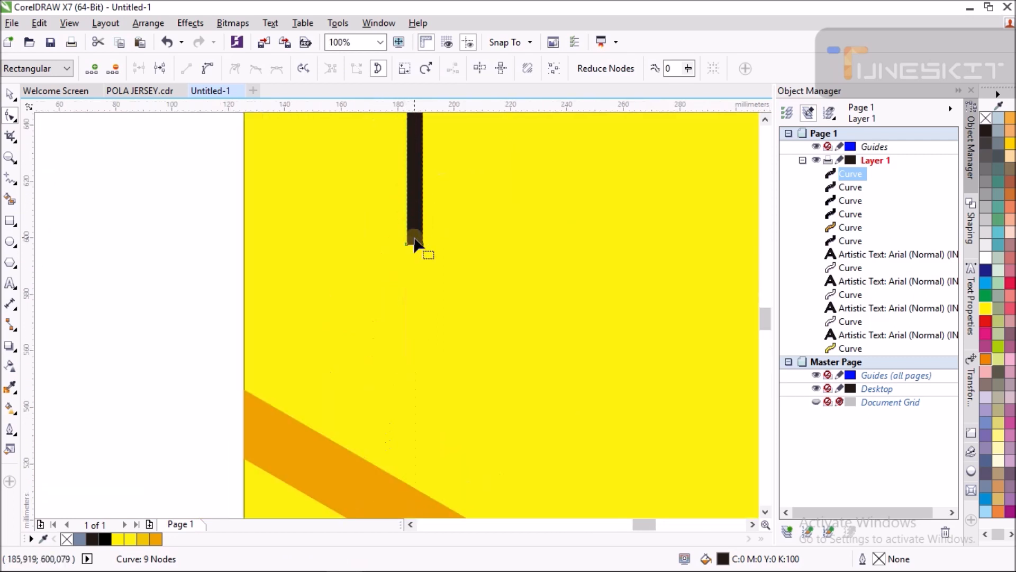
pyautogui.click(424, 291)
pyautogui.rightClick(424, 292)
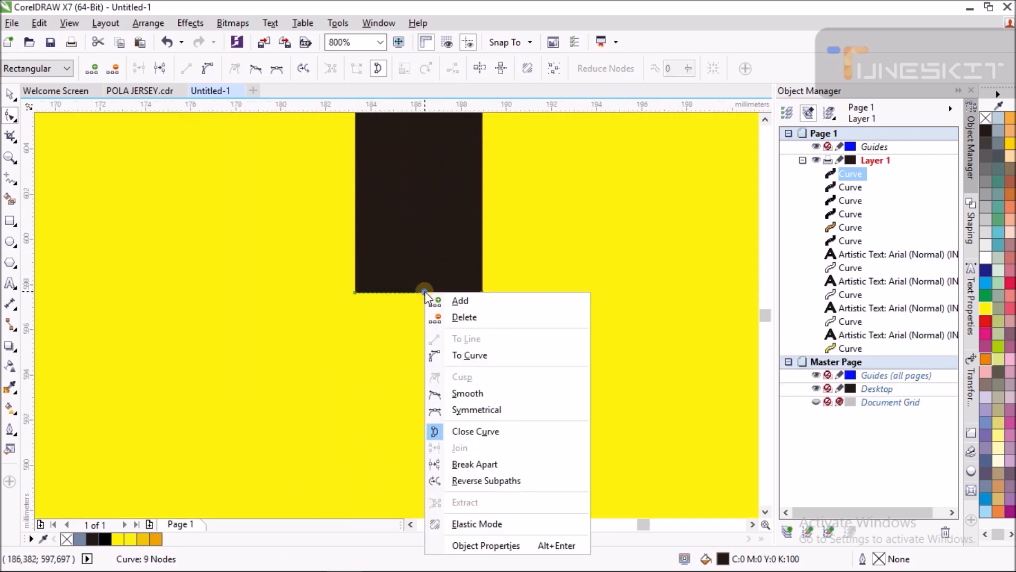
pyautogui.click(468, 295)
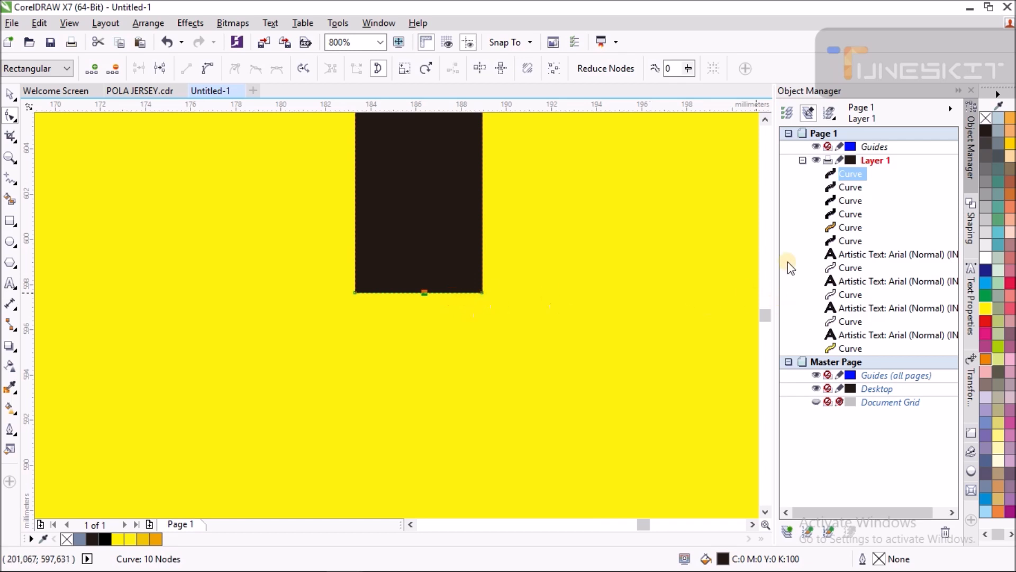
pyautogui.scroll(-2, 610, 238)
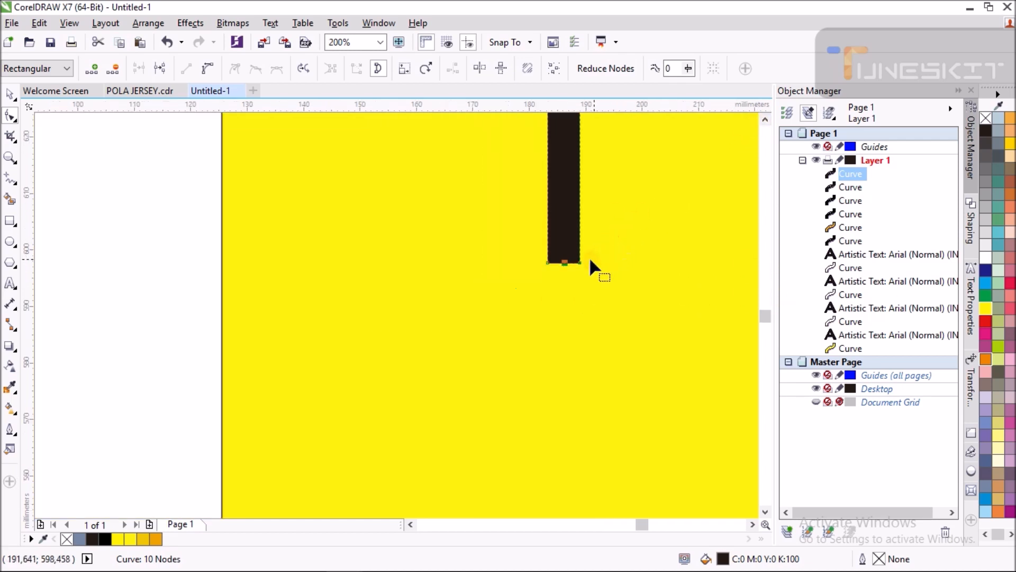
pyautogui.moveTo(581, 259); pyautogui.dragTo(547, 202)
pyautogui.scroll(-2, 453, 233)
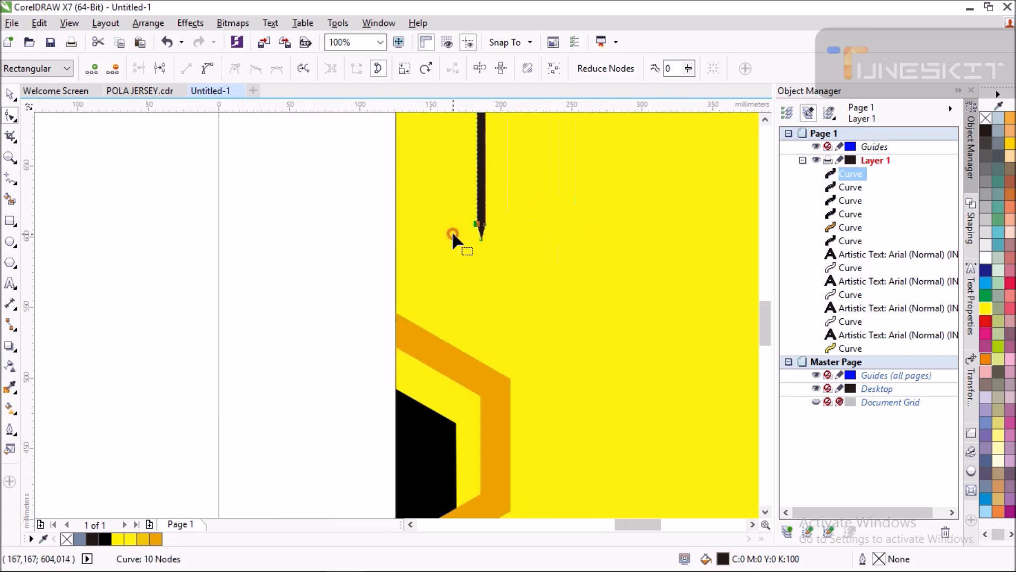
pyautogui.click(10, 94)
pyautogui.scroll(-2, 393, 326)
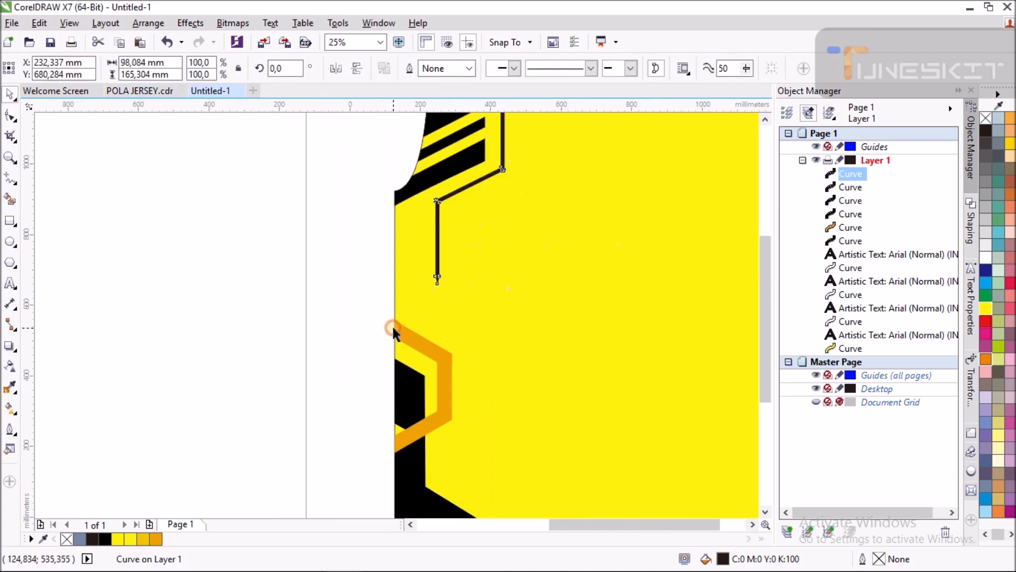
pyautogui.scroll(2, 517, 193)
pyautogui.scroll(-1, 454, 234)
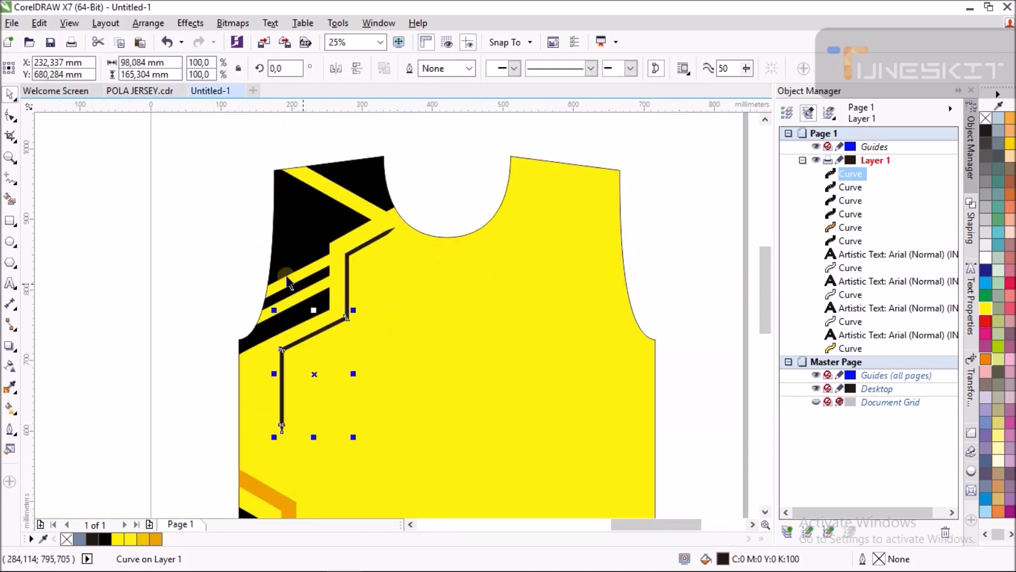
# Select both stepped shapes, merge them into a single object, and deselect it
pyautogui.click(222, 235)
pyautogui.click(338, 328)
pyautogui.keyDown('shift'); pyautogui.click(353, 228); pyautogui.keyUp('shift')
pyautogui.click(411, 68)
pyautogui.click(167, 205)
# Draw a vertical Freehand line about 125 mm long on the yellow area beside the orange half-hexagon
pyautogui.moveTo(771, 265); pyautogui.dragTo(771, 284)
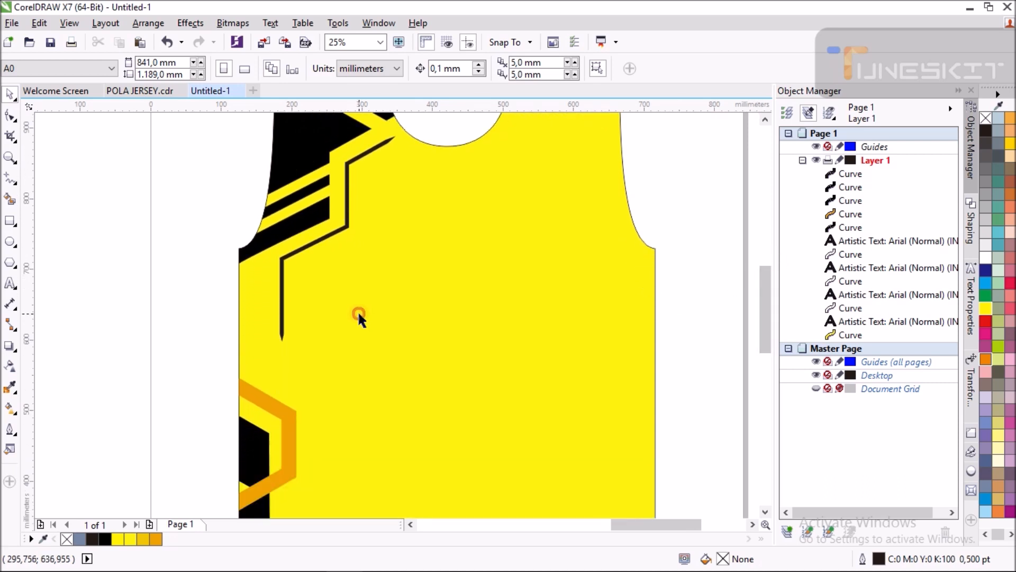
pyautogui.scroll(-1, 359, 318)
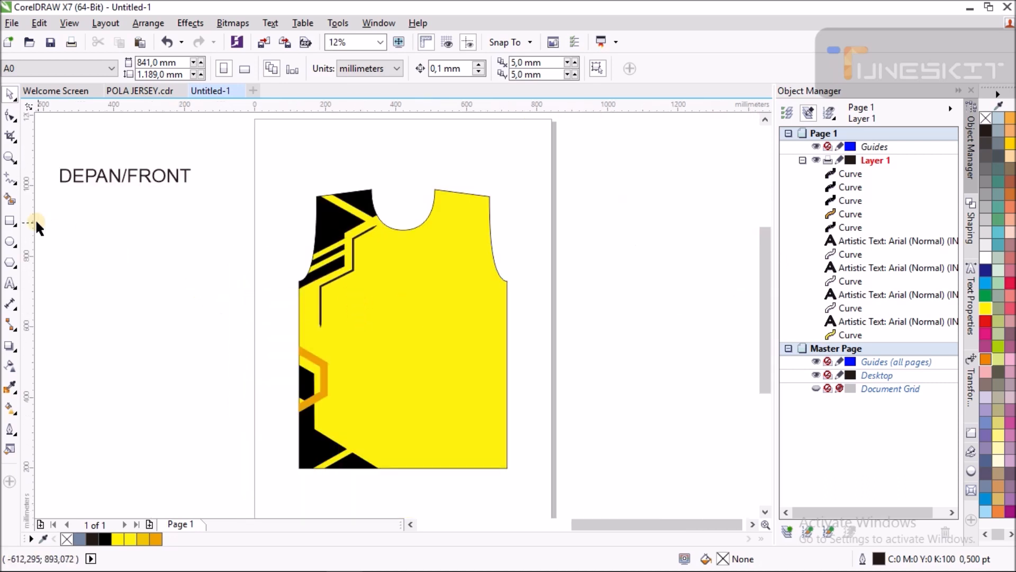
pyautogui.click(18, 190)
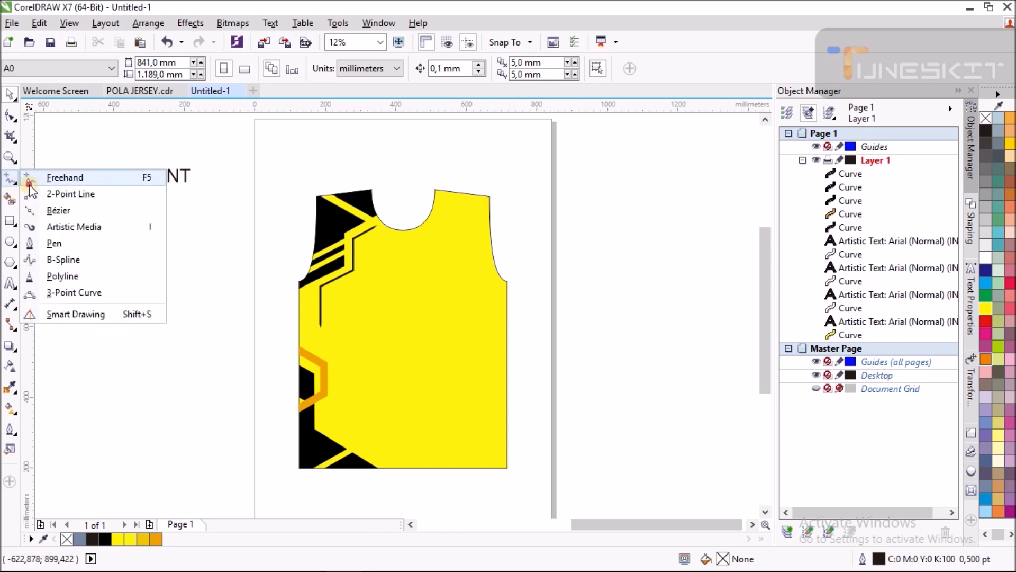
pyautogui.click(50, 176)
pyautogui.scroll(1, 343, 373)
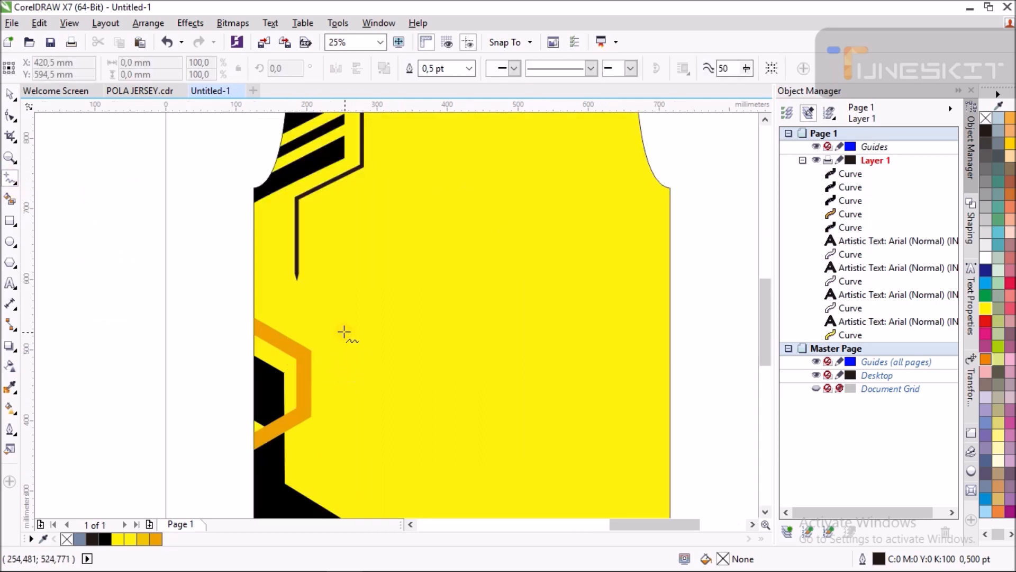
pyautogui.click(332, 329)
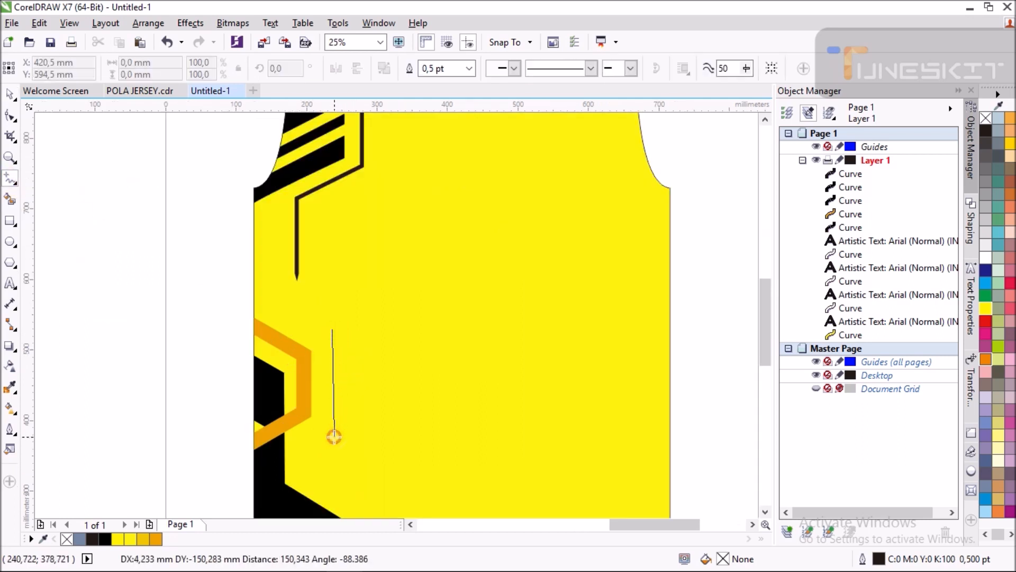
pyautogui.click(333, 418)
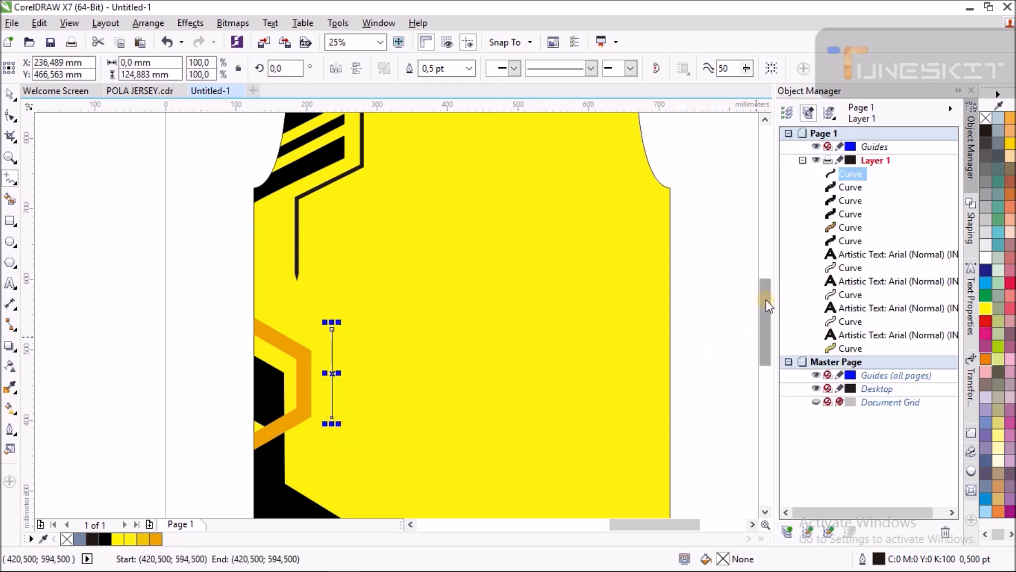
# Extend the vertical line's lower end with a segment about 55 mm long, slanting down toward the black corner shape at -150°
pyautogui.moveTo(767, 299); pyautogui.dragTo(767, 326)
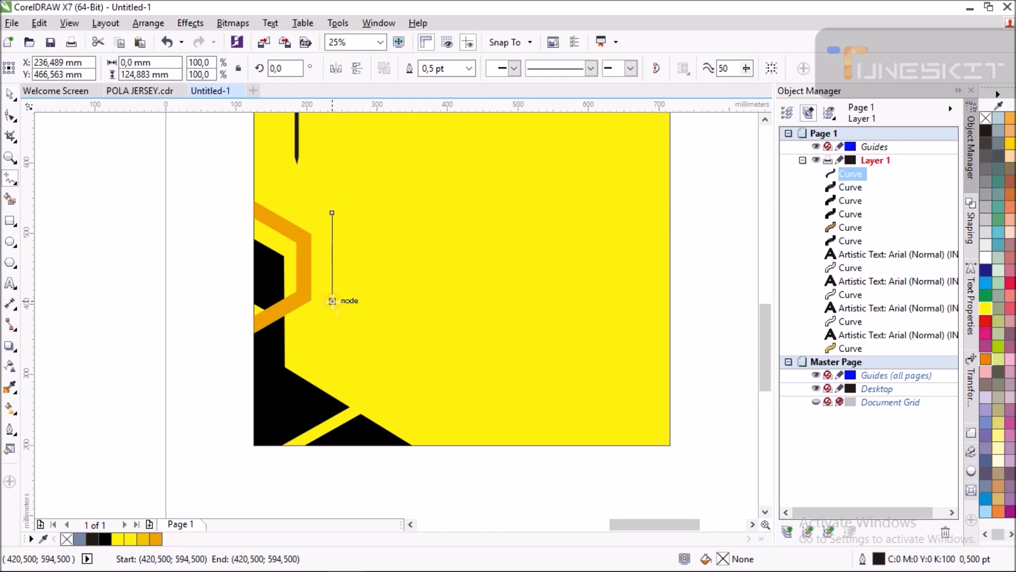
pyautogui.click(332, 300)
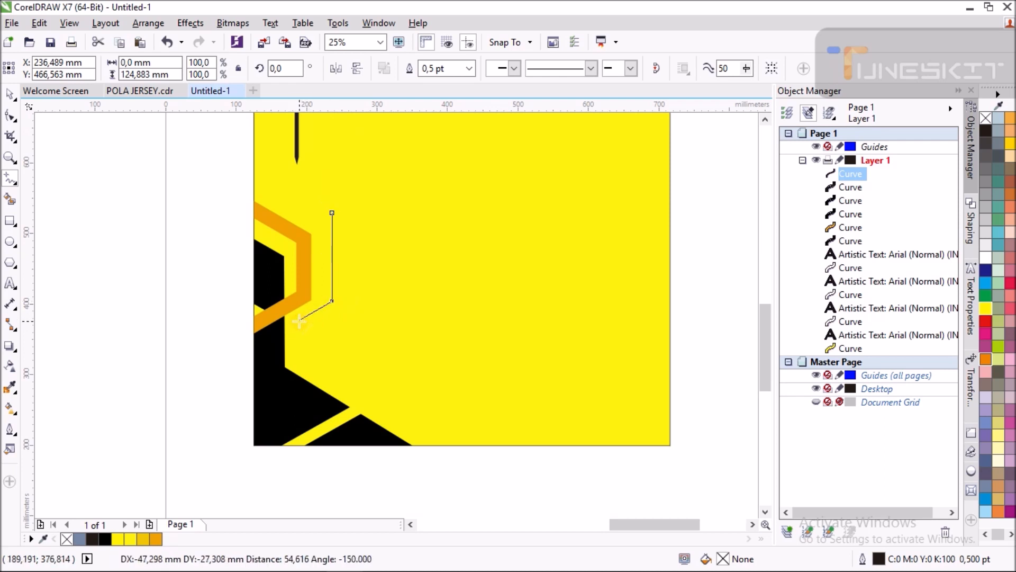
pyautogui.click(299, 320)
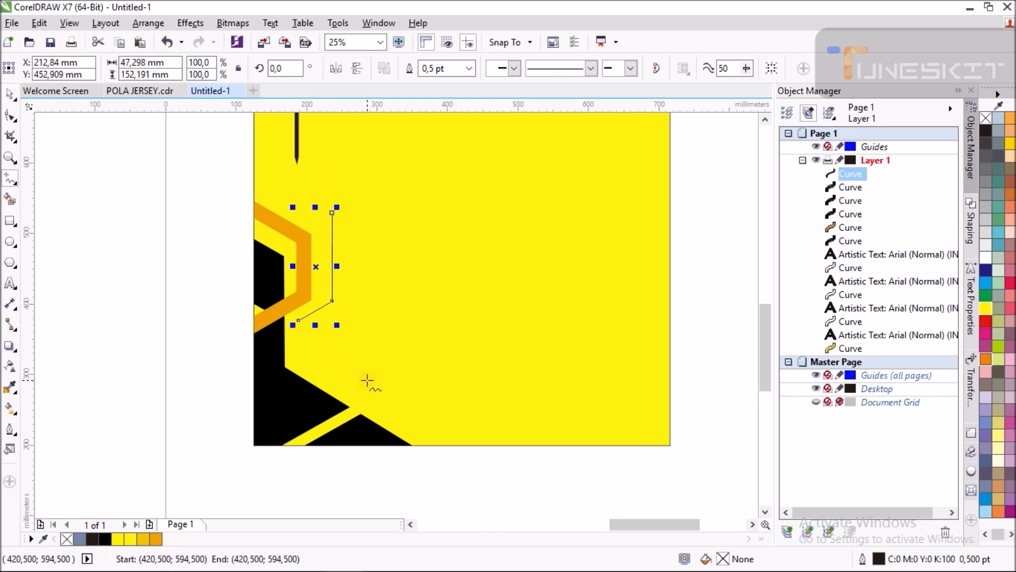
# Add a diagonal segment to the line's lower end, running about 97 mm across and 85 mm down above the black corner shape
pyautogui.moveTo(367, 380); pyautogui.dragTo(299, 320)
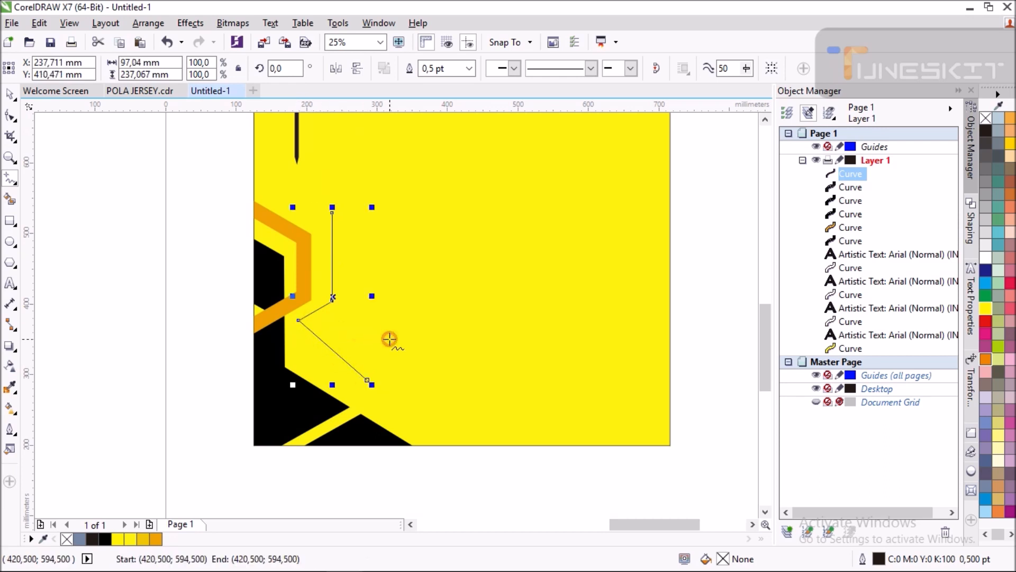
pyautogui.scroll(2, 295, 336)
pyautogui.scroll(-1, 295, 337)
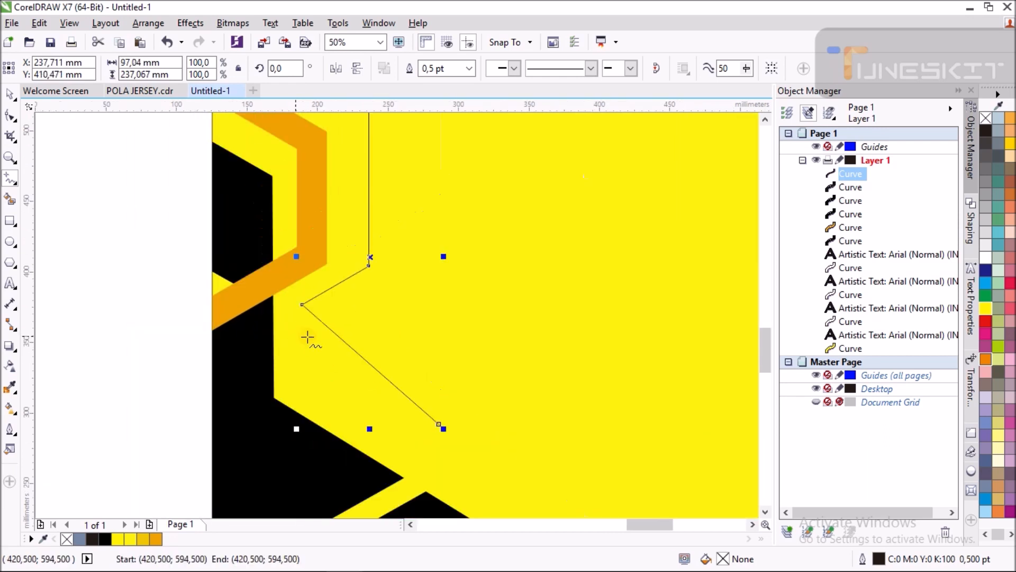
# Add a node to the line's diagonal segment and move it to form a vertical section about 43 mm long below the inner corner
pyautogui.click(10, 115)
pyautogui.doubleClick(355, 352)
pyautogui.moveTo(355, 352); pyautogui.dragTo(302, 365)
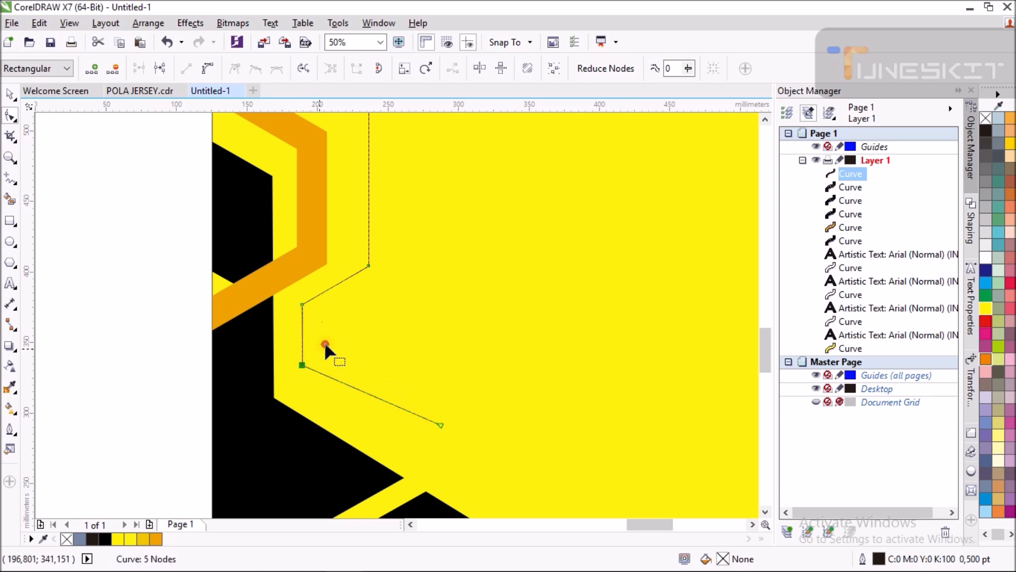
pyautogui.scroll(-2, 358, 287)
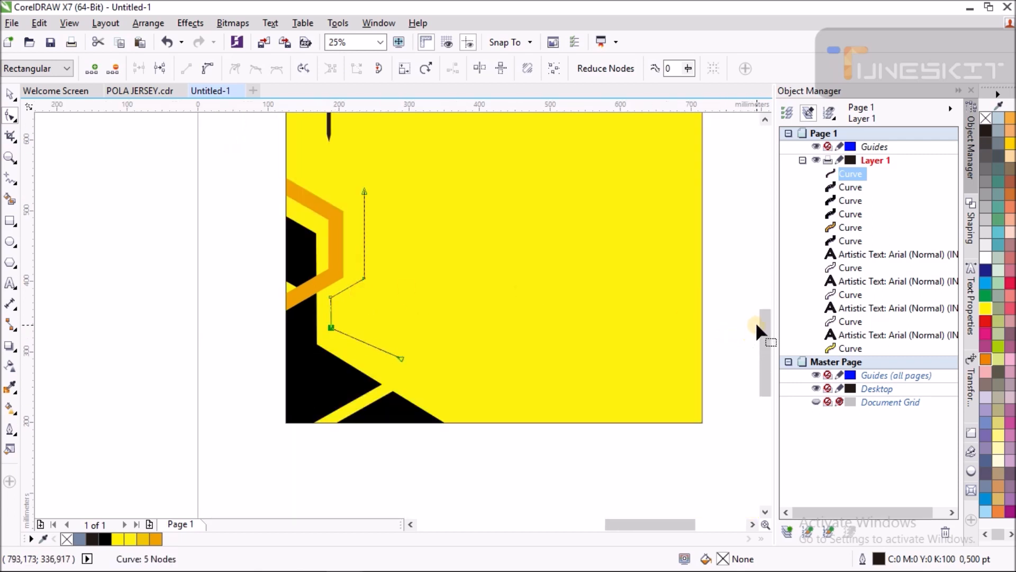
pyautogui.moveTo(761, 322); pyautogui.dragTo(761, 314)
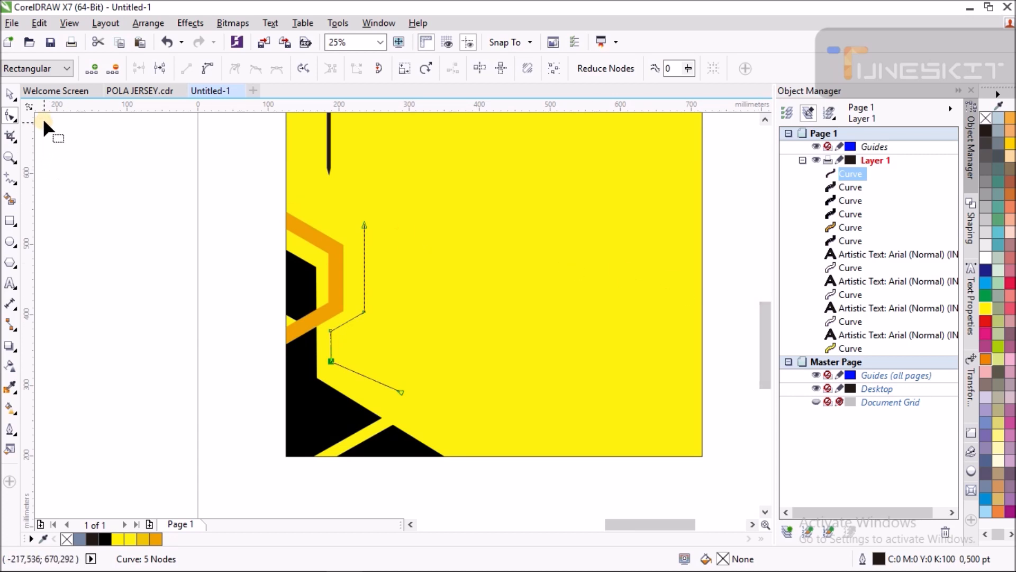
# Set the stepped line's outline width to 16 pt and deselect it
pyautogui.click(11, 94)
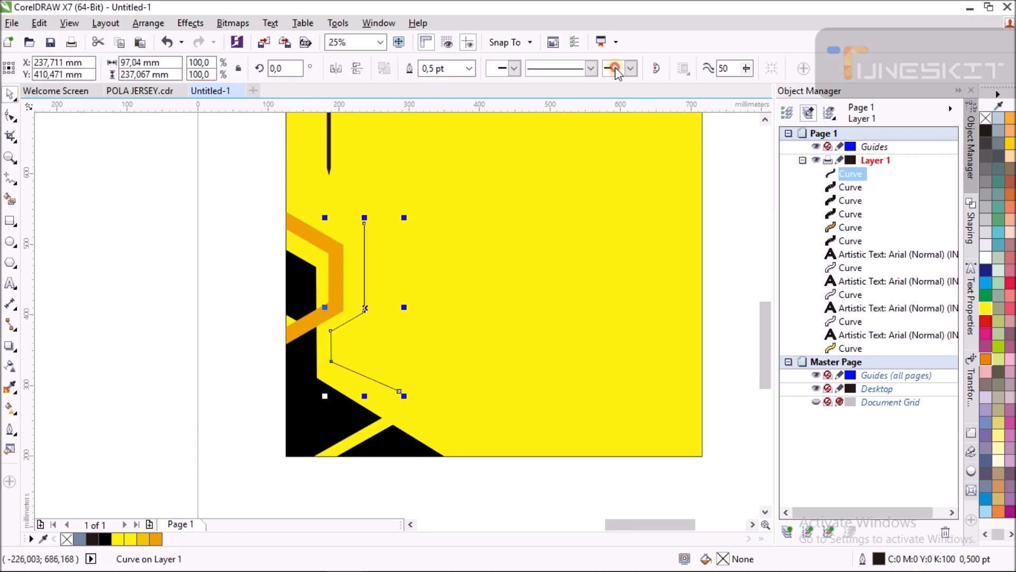
pyautogui.click(468, 68)
pyautogui.click(466, 215)
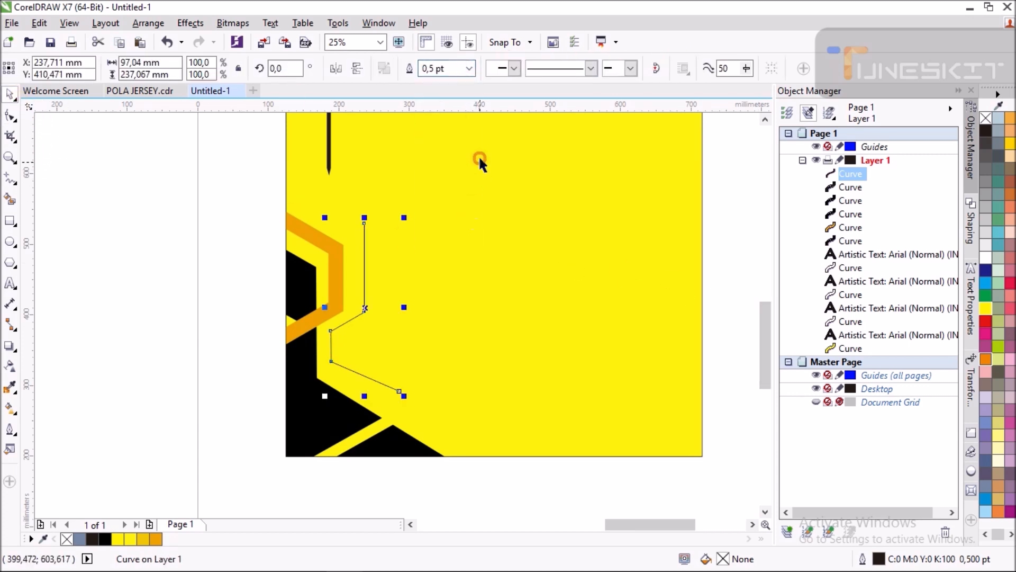
pyautogui.click(468, 68)
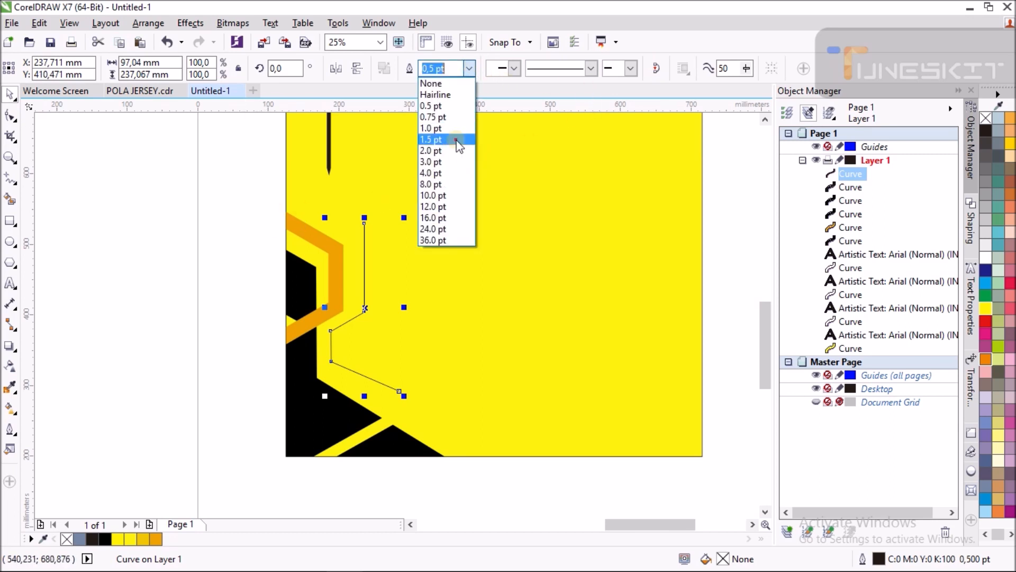
pyautogui.click(466, 218)
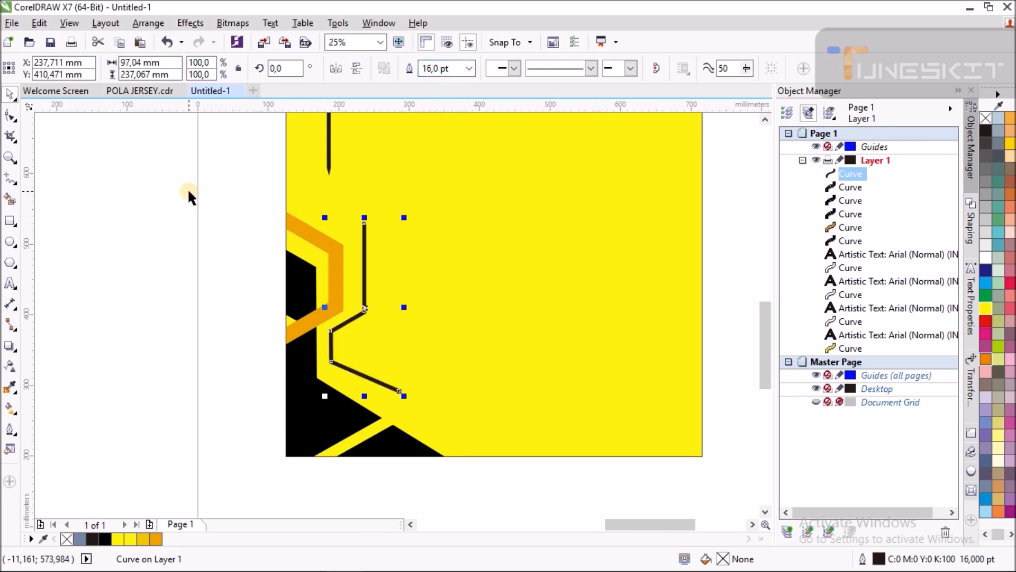
pyautogui.click(218, 228)
# Shift the stepped line slightly down and lower its end node so the diagonal runs parallel to the black corner shape
pyautogui.scroll(1, 364, 344)
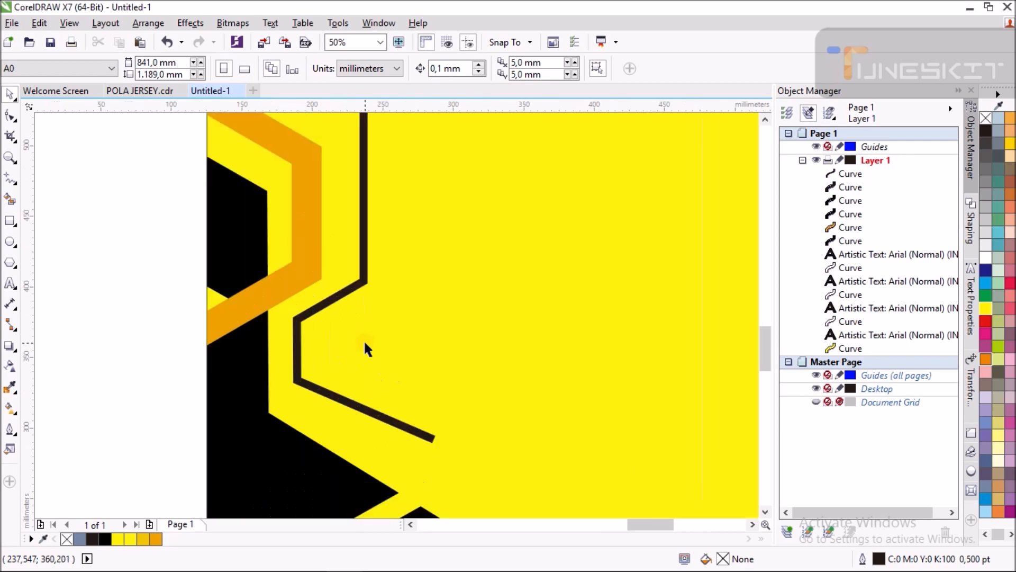
pyautogui.click(359, 290)
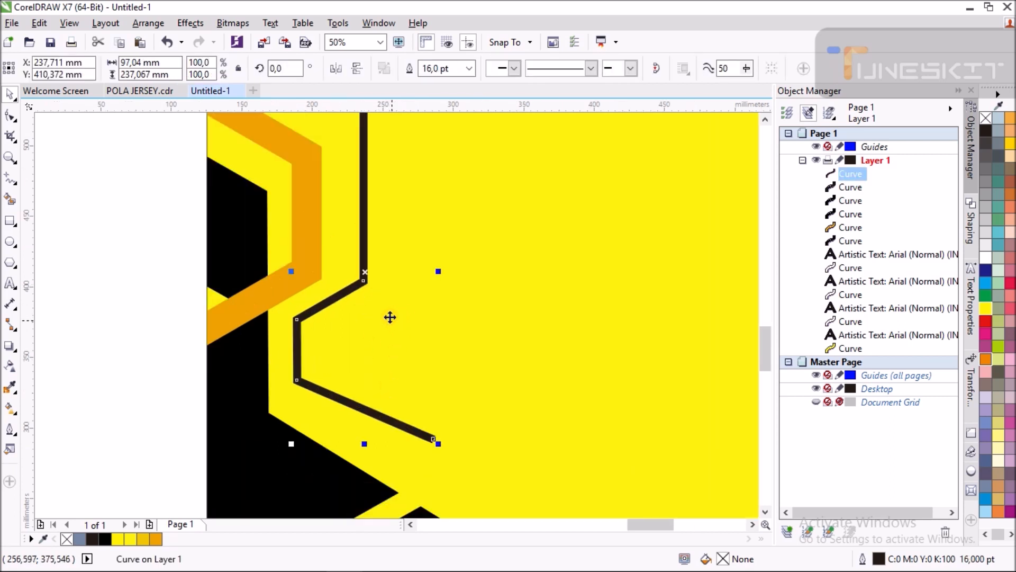
pyautogui.moveTo(368, 274)
pyautogui.mouseDown()
pyautogui.moveTo(370, 296)
pyautogui.moveTo(369, 282)
pyautogui.mouseUp()
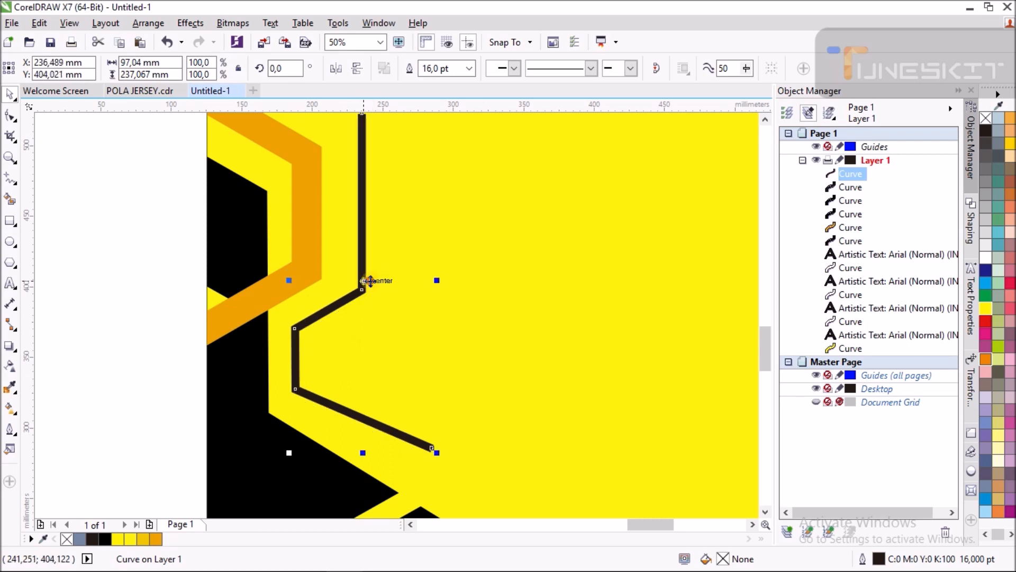
pyautogui.click(10, 115)
pyautogui.moveTo(433, 448); pyautogui.dragTo(433, 469)
pyautogui.scroll(-1, 433, 468)
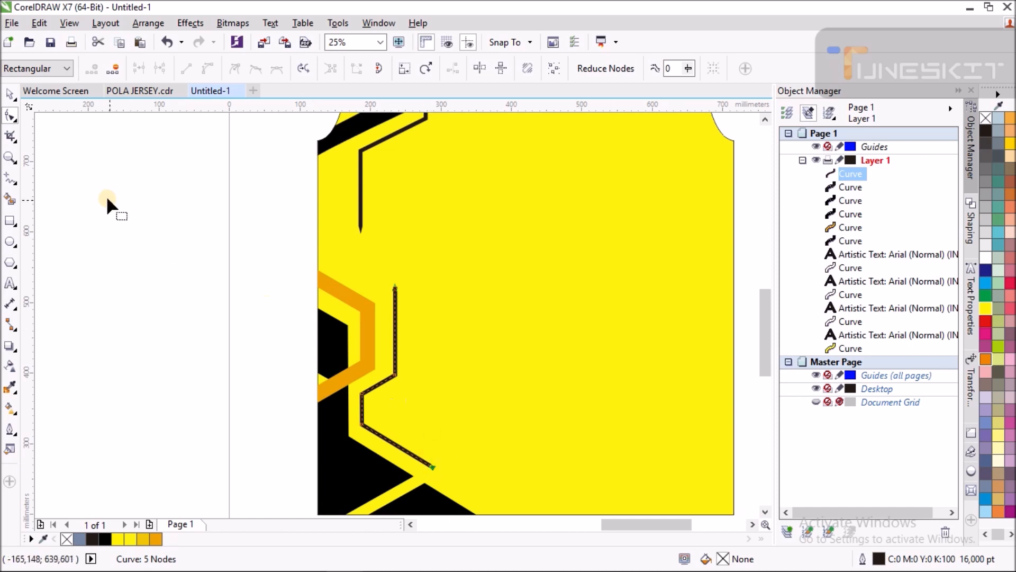
# Convert the stepped line's outline to an object and taper its upper end to a point about 15 mm long
pyautogui.click(146, 23)
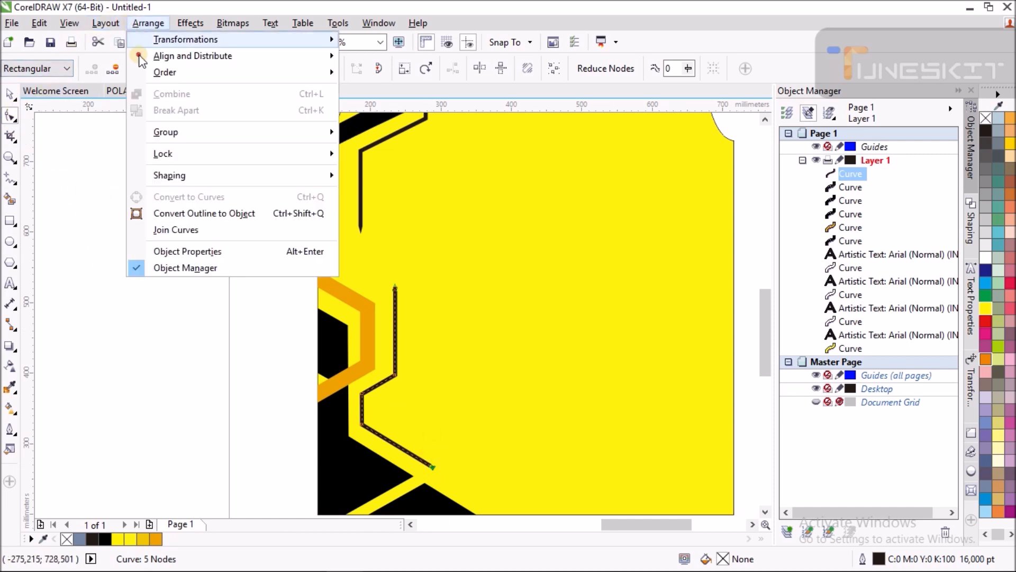
pyautogui.click(263, 217)
pyautogui.click(10, 116)
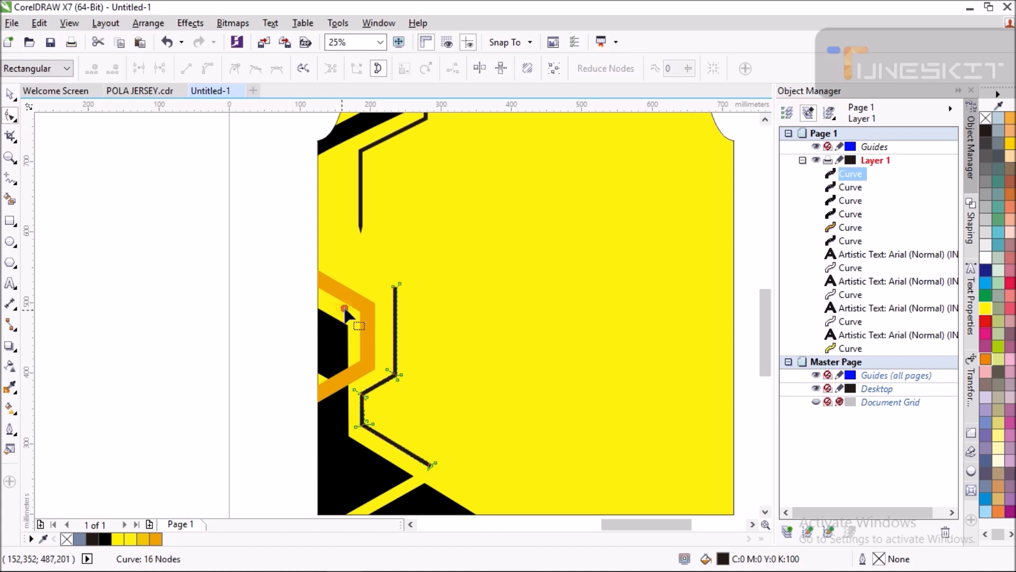
pyautogui.scroll(3, 396, 294)
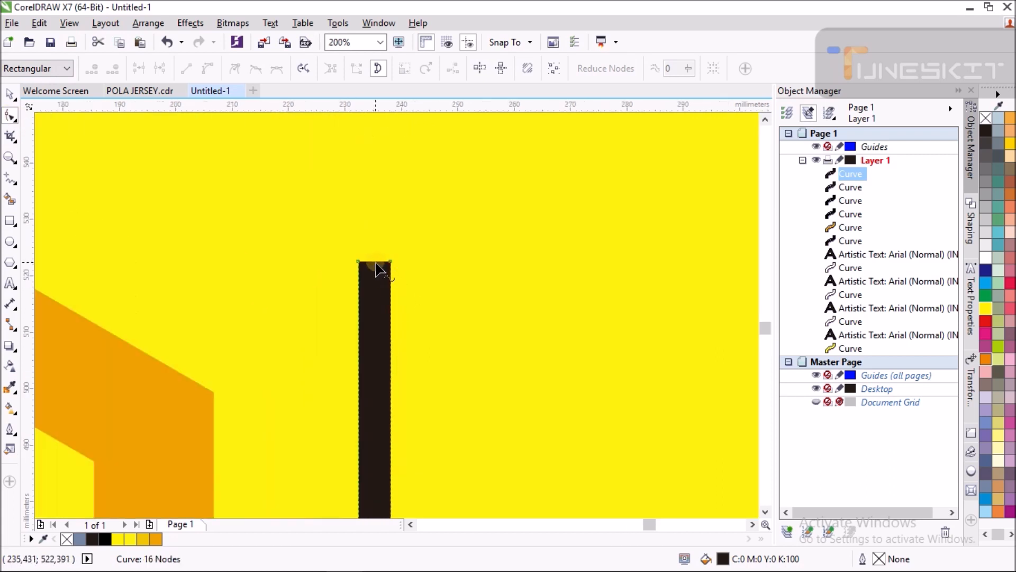
pyautogui.doubleClick(390, 263)
pyautogui.moveTo(392, 265); pyautogui.dragTo(391, 302)
pyautogui.moveTo(361, 263); pyautogui.dragTo(365, 345)
pyautogui.moveTo(390, 305); pyautogui.dragTo(390, 344)
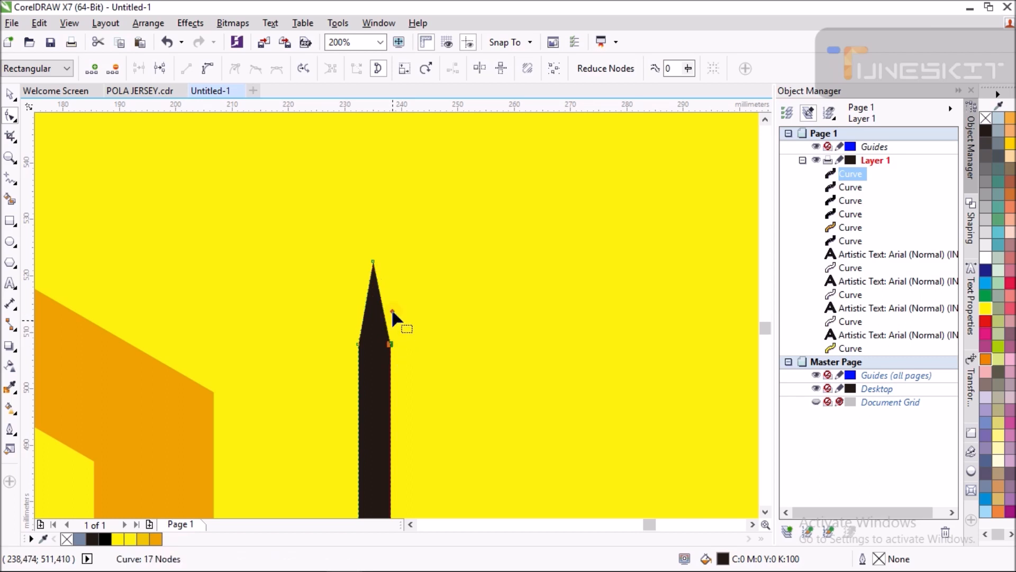
# Add a middle node at the stepped shape's lower end, pull back both corner nodes to form a point, and deselect the shape
pyautogui.scroll(-4, 381, 265)
pyautogui.scroll(4, 407, 439)
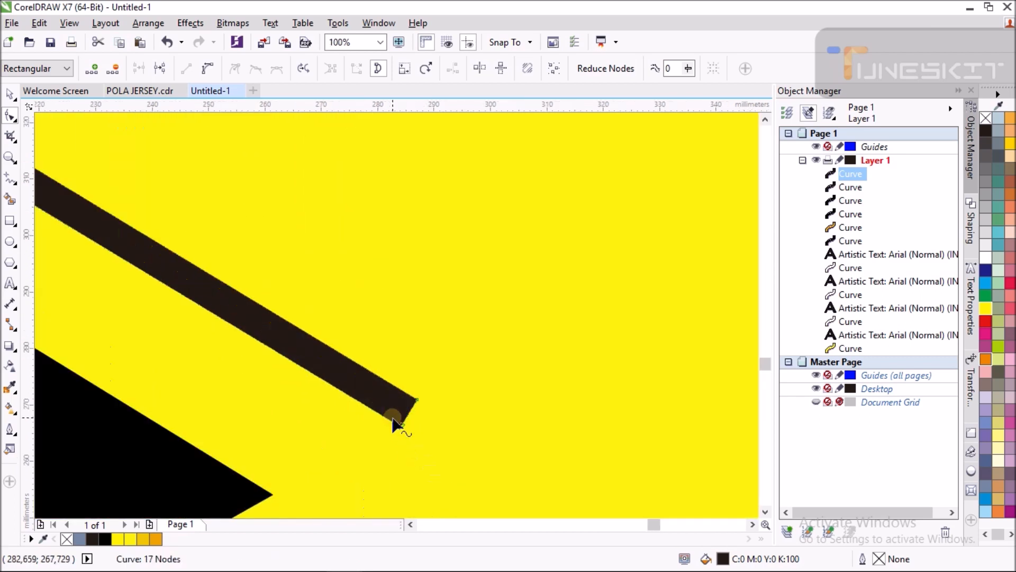
pyautogui.click(408, 414)
pyautogui.rightClick(408, 413)
pyautogui.click(448, 161)
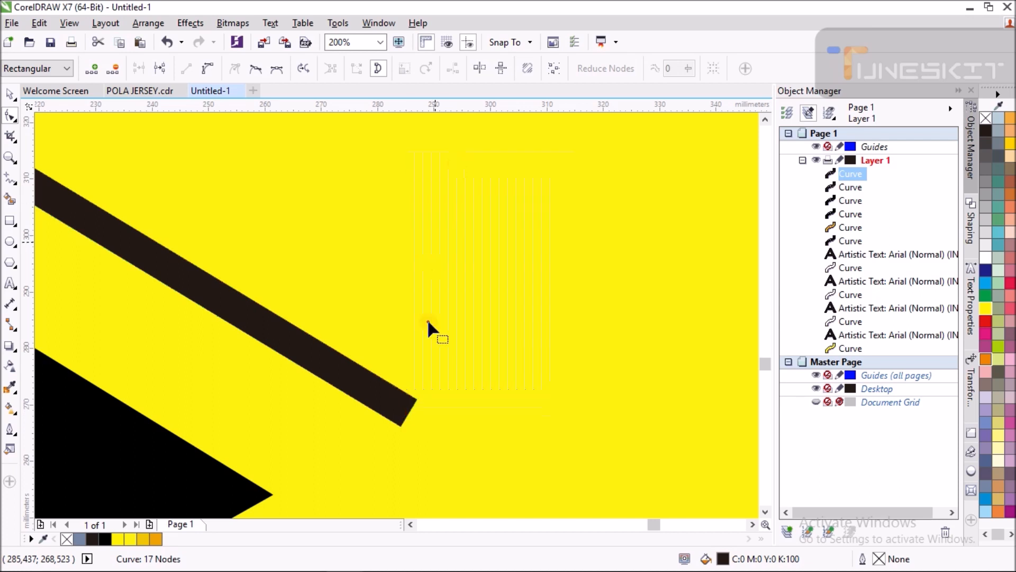
pyautogui.moveTo(417, 399); pyautogui.dragTo(341, 354)
pyautogui.moveTo(403, 425); pyautogui.dragTo(336, 345)
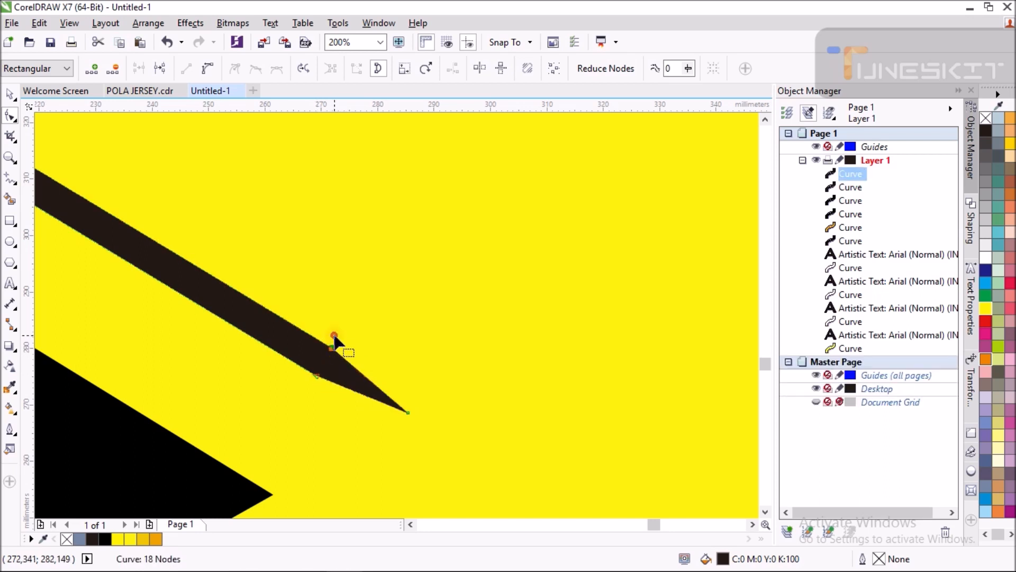
pyautogui.scroll(-2, 336, 343)
pyautogui.click(9, 92)
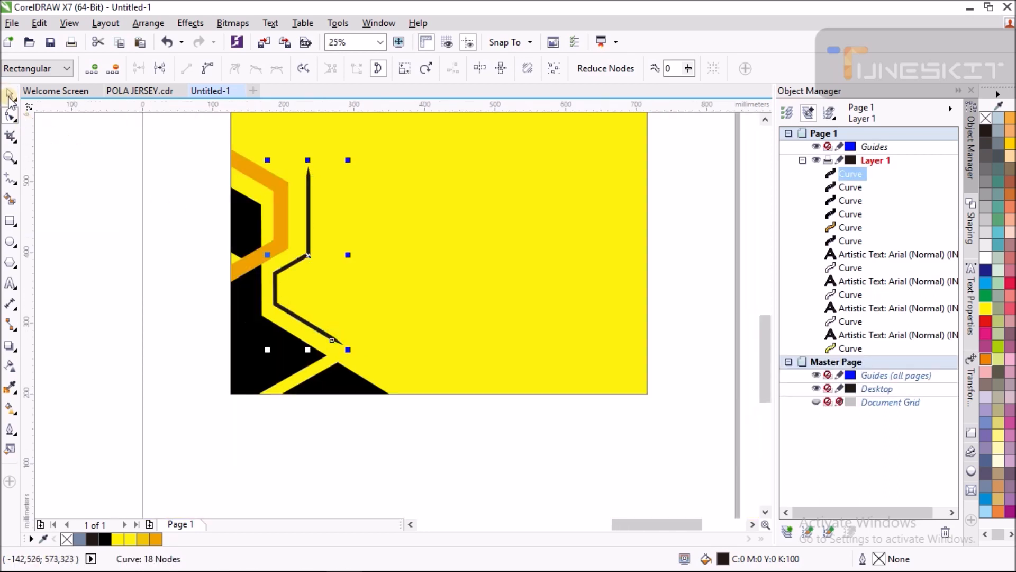
pyautogui.click(82, 187)
pyautogui.click(724, 351)
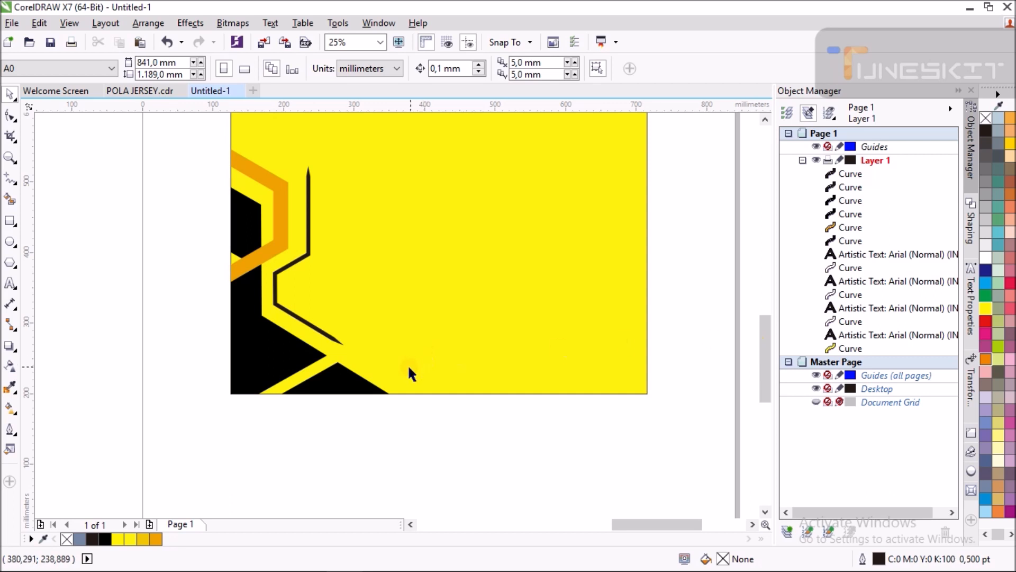
# Select all six decorative shapes on the jersey front and group them
pyautogui.scroll(-3, 324, 359)
pyautogui.scroll(2, 329, 293)
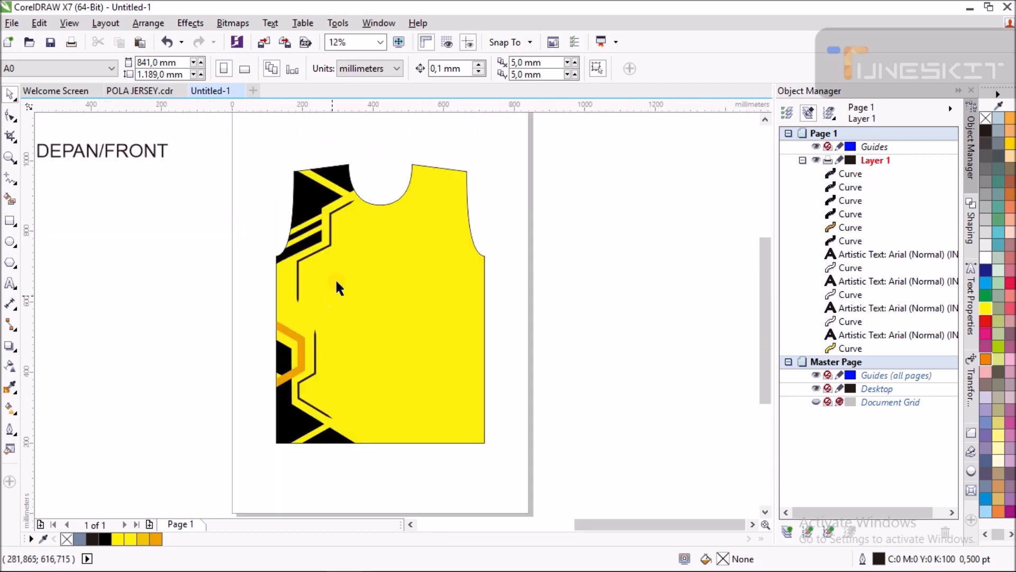
pyautogui.moveTo(249, 126); pyautogui.dragTo(411, 467)
pyautogui.hotkey('ctrl', 'g')
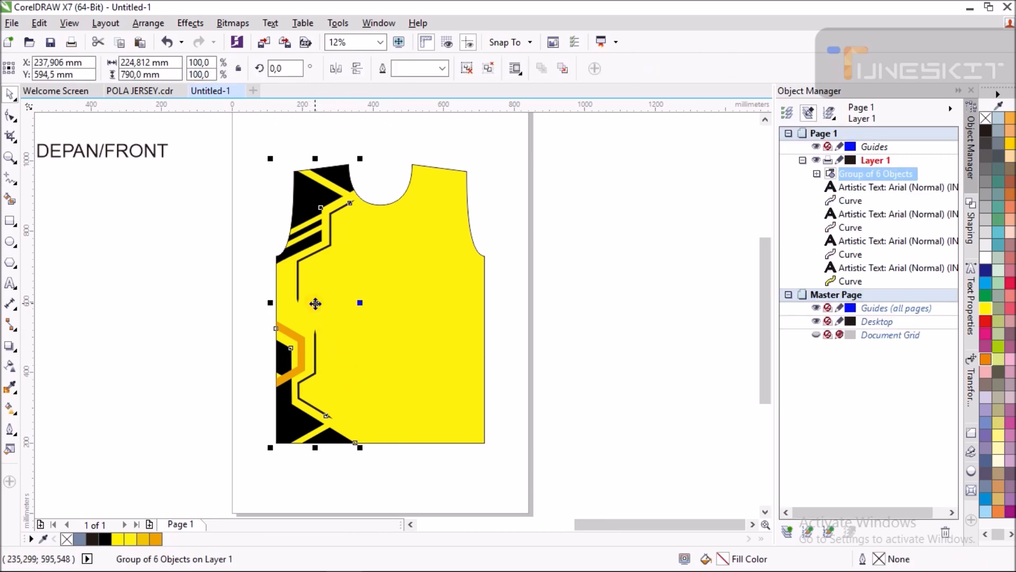
# Place a horizontally mirrored copy of the decoration group flush with the right edge of the yellow jersey front
pyautogui.moveTo(315, 304); pyautogui.dragTo(427, 303)
pyautogui.click(336, 68)
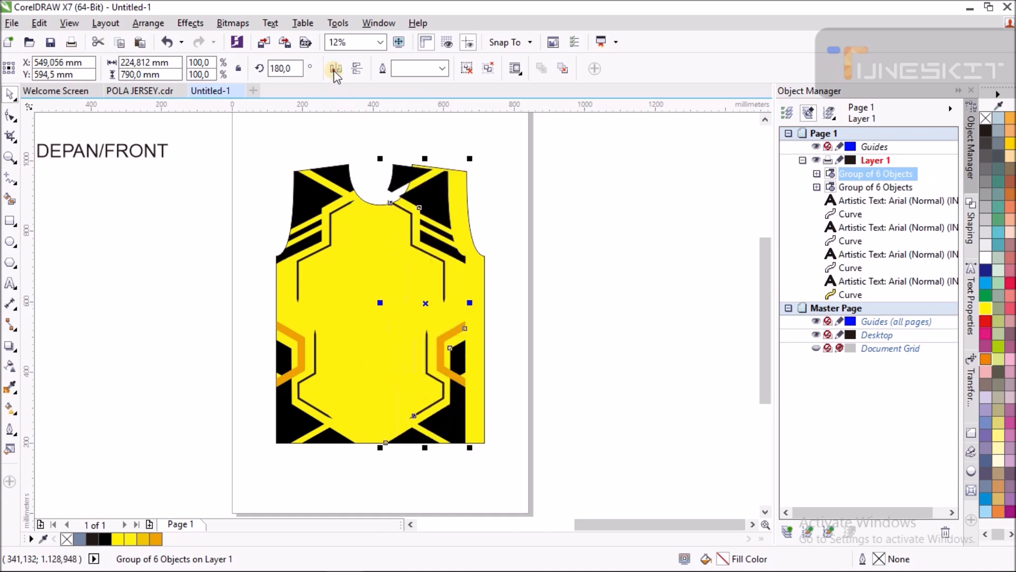
pyautogui.keyDown('shift'); pyautogui.click(361, 245); pyautogui.keyUp('shift')
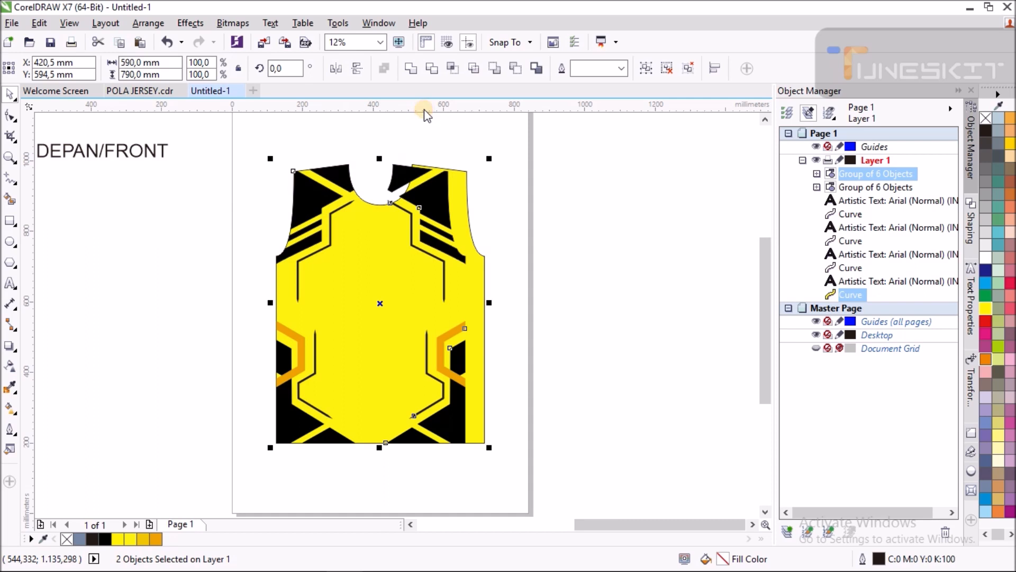
pyautogui.press('r')
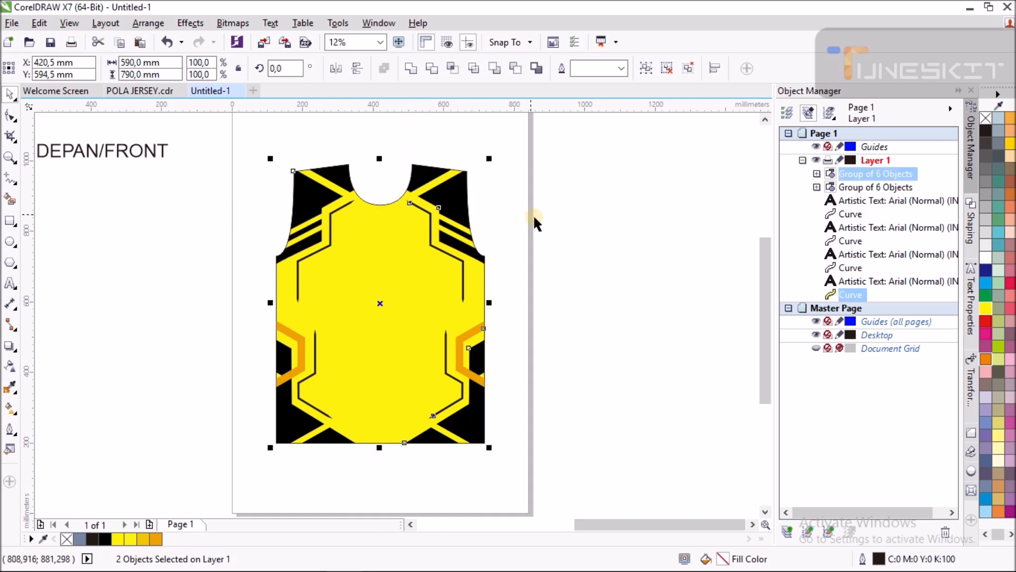
pyautogui.click(551, 220)
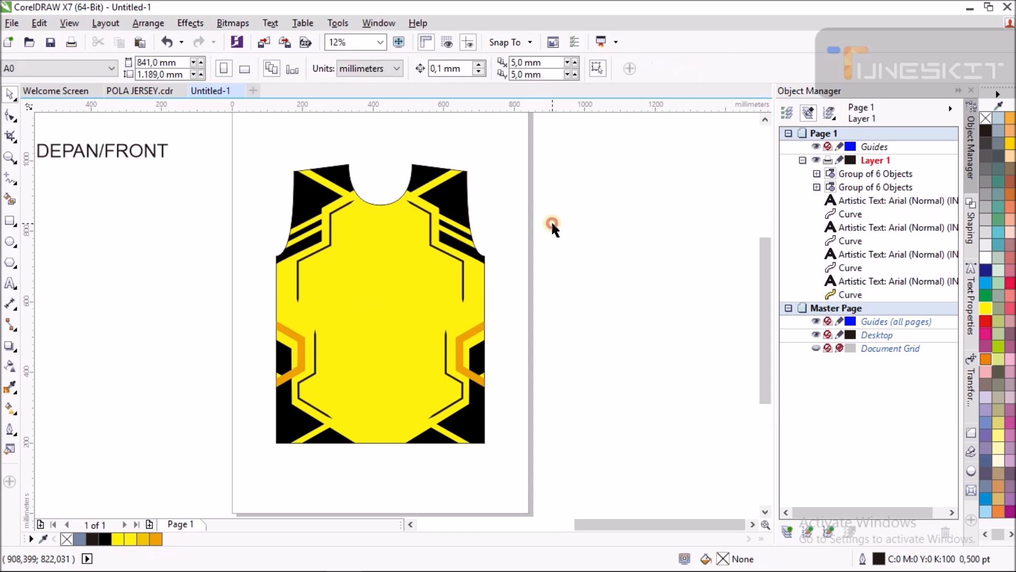
pyautogui.scroll(-1, 550, 222)
pyautogui.scroll(1, 543, 236)
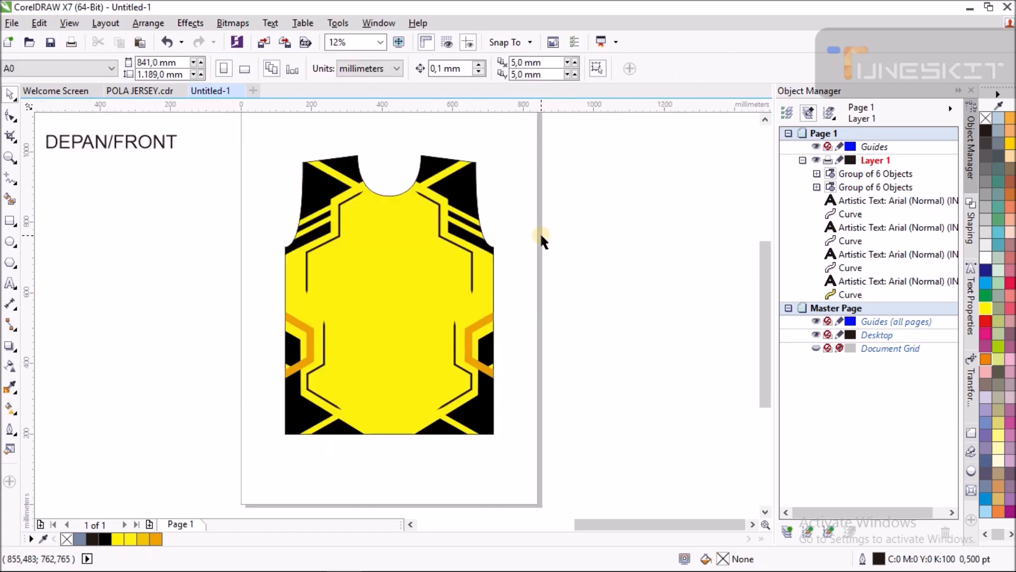
pyautogui.scroll(1, 379, 211)
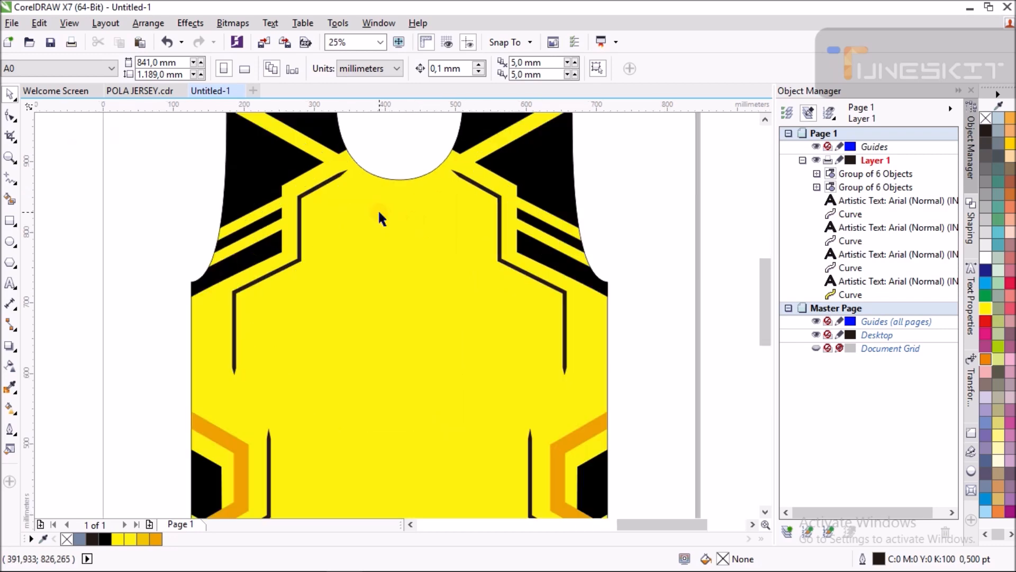
pyautogui.scroll(-2, 378, 209)
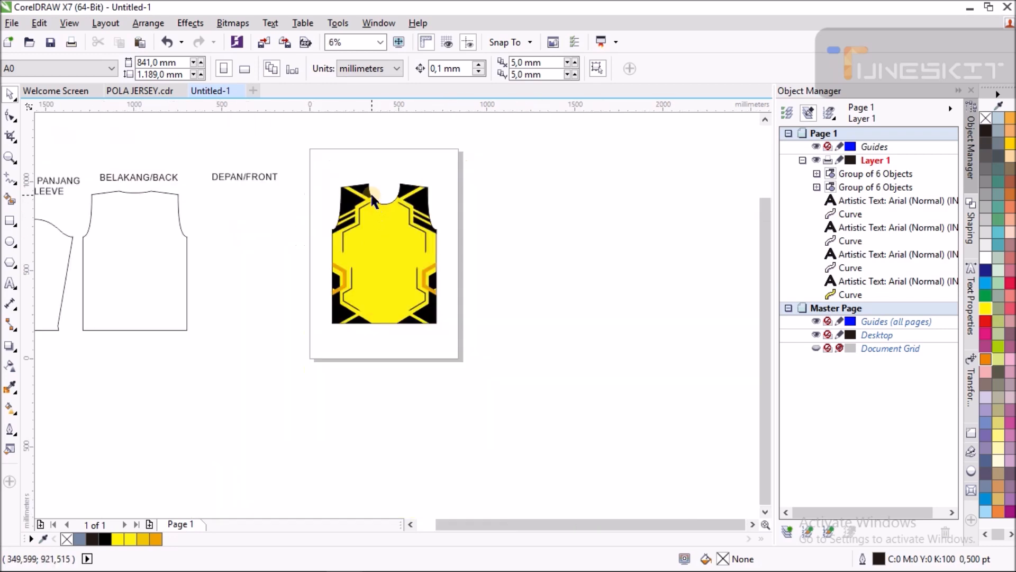
pyautogui.scroll(1, 371, 192)
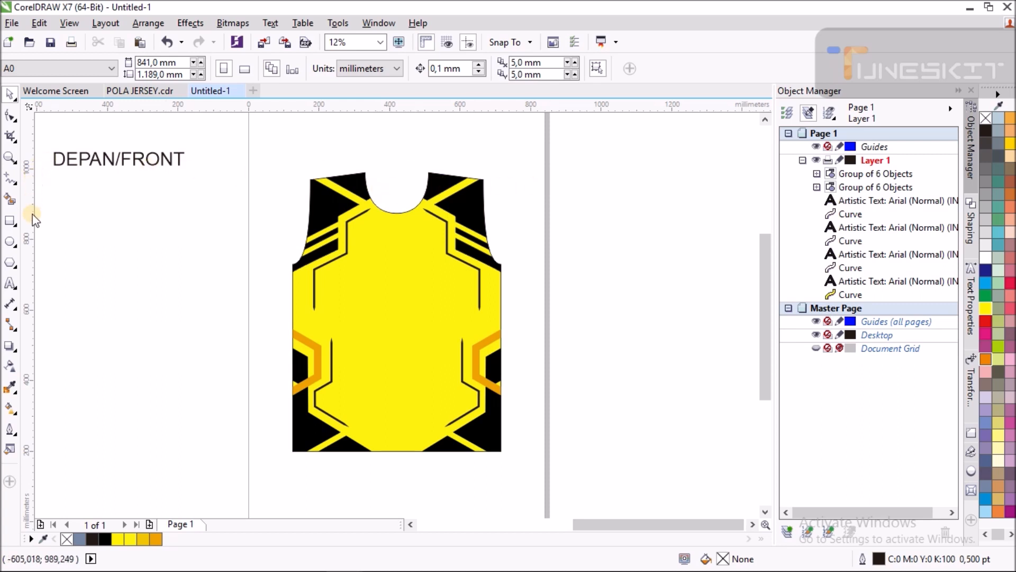
# Add the text E-SPORT in Arial at 150 pt on the chest of the yellow jersey front
pyautogui.click(10, 283)
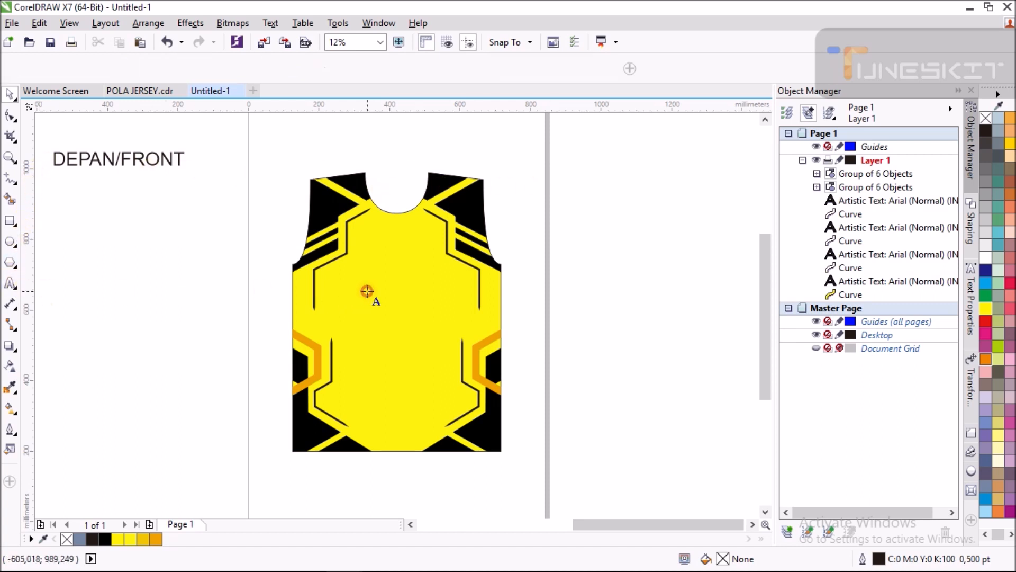
pyautogui.scroll(1, 370, 304)
pyautogui.click(329, 320)
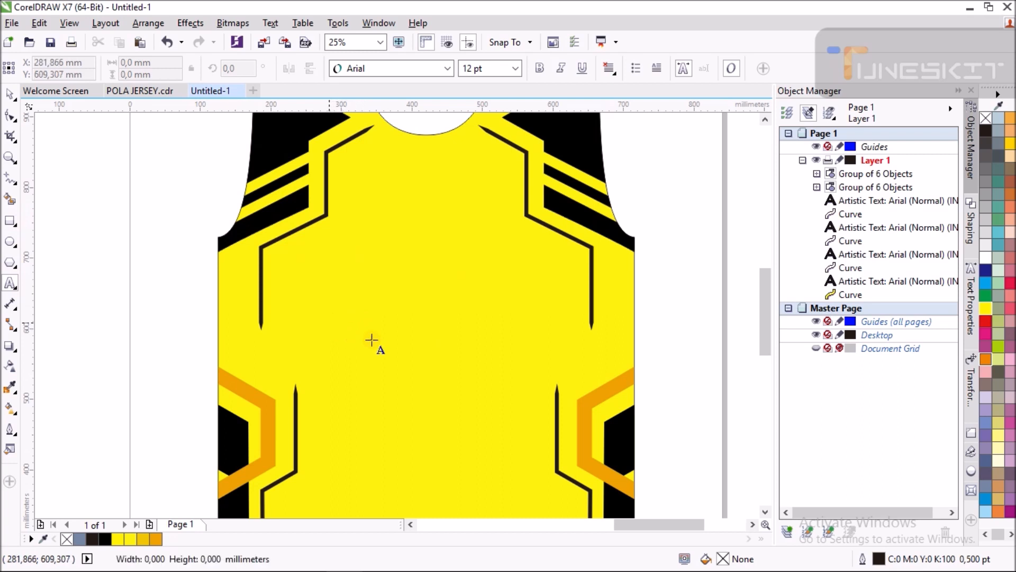
pyautogui.click(516, 68)
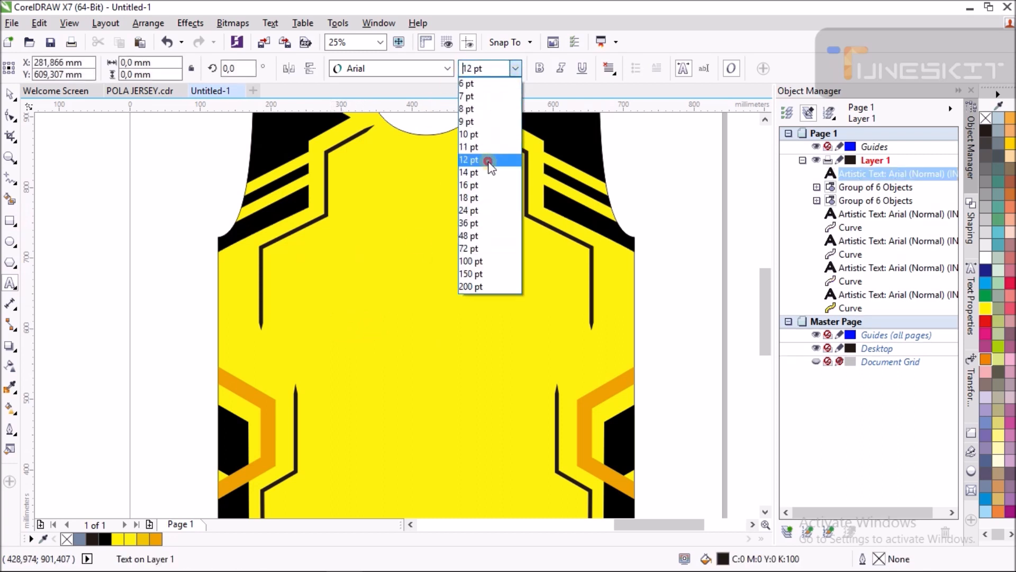
pyautogui.click(493, 271)
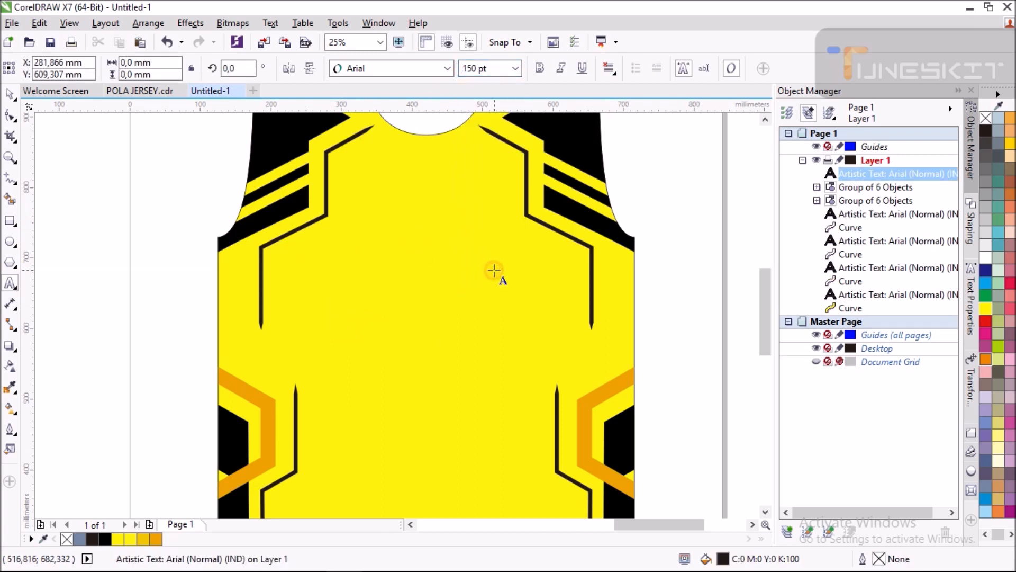
pyautogui.write('E-SPORT')
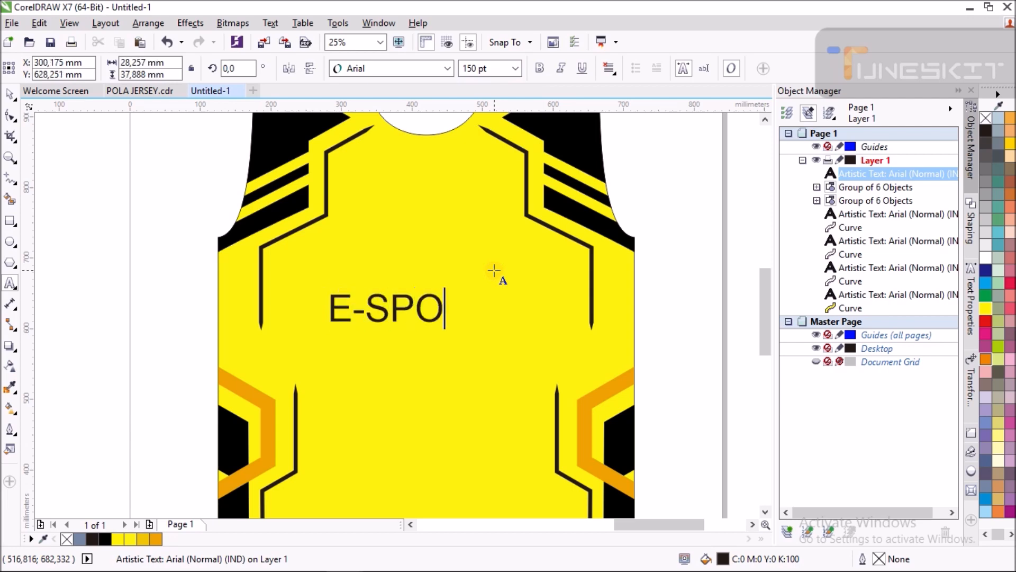
pyautogui.click(15, 97)
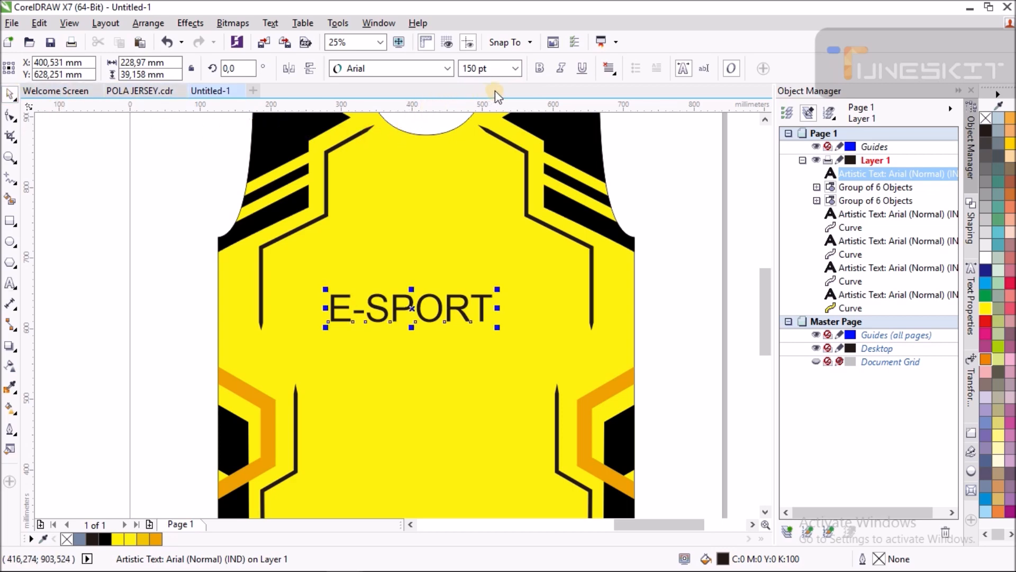
# Change the font of the E-SPORT lettering to Battlestar after trying Armwarmer
pyautogui.click(972, 313)
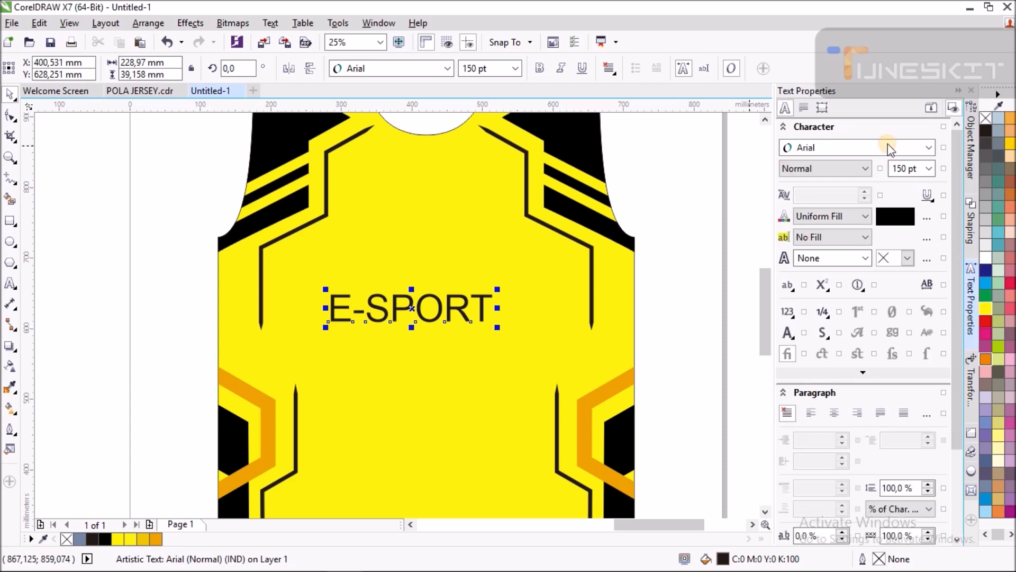
pyautogui.click(887, 145)
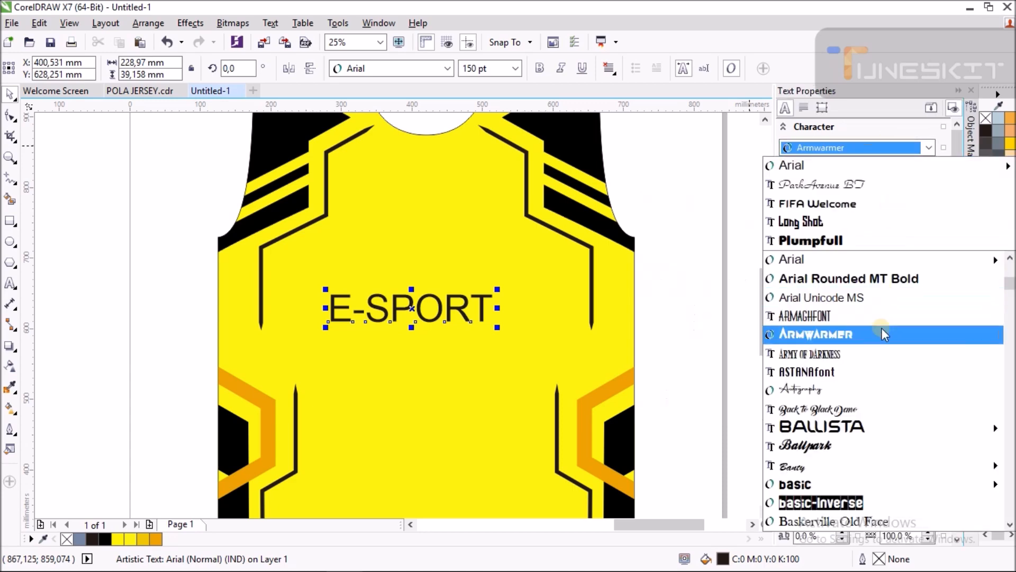
pyautogui.click(883, 334)
pyautogui.click(867, 147)
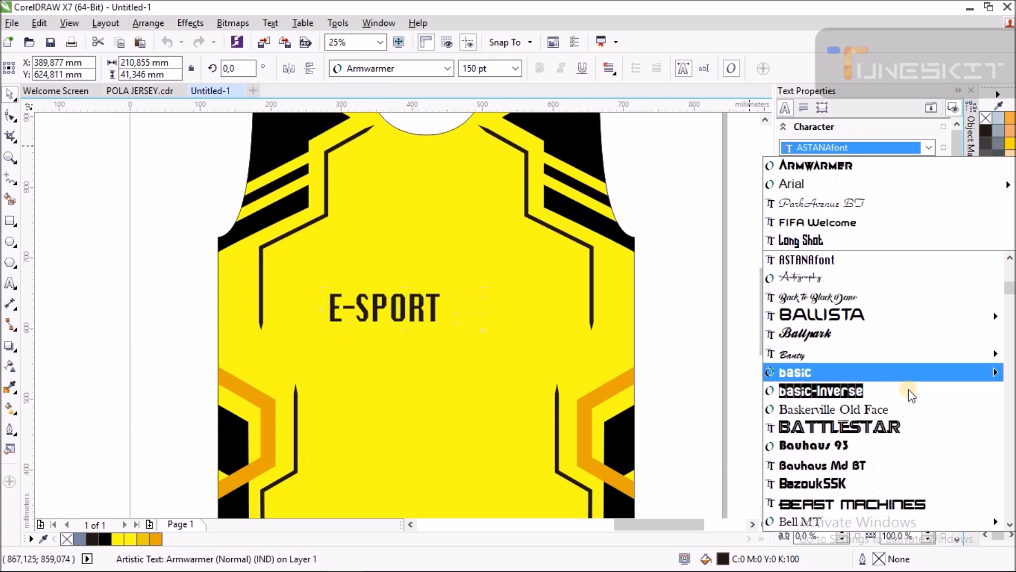
pyautogui.click(906, 430)
# Enlarge the lettering to about 362 mm wide across the middle of the chest and fill it with red
pyautogui.moveTo(440, 304); pyautogui.dragTo(433, 330)
pyautogui.moveTo(532, 312); pyautogui.dragTo(561, 293)
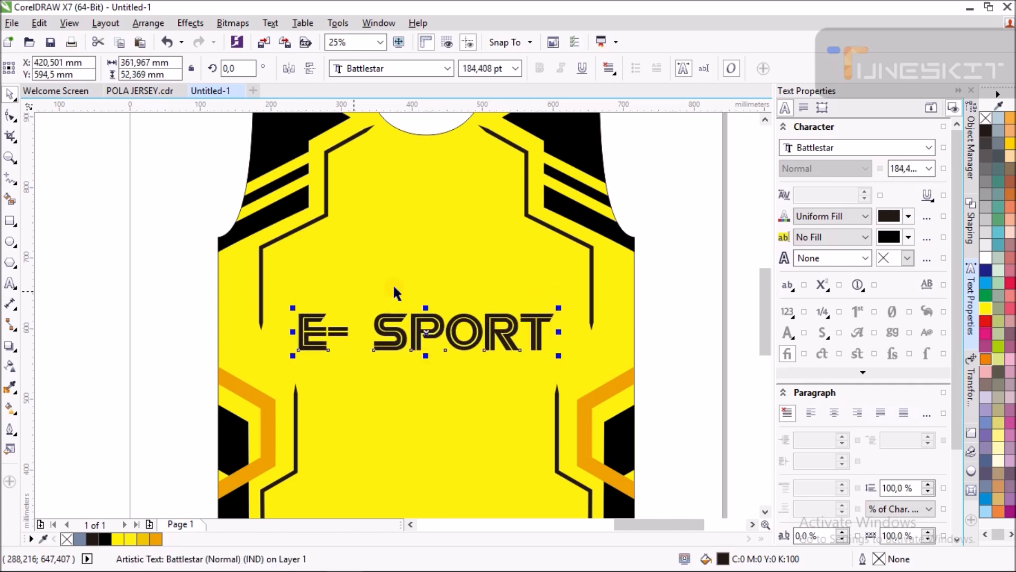
pyautogui.click(987, 322)
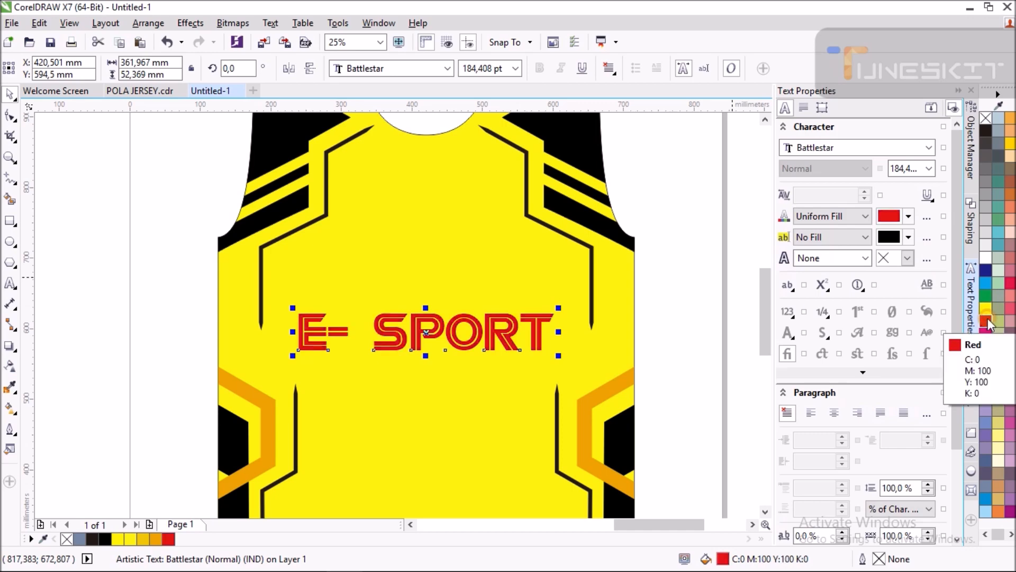
pyautogui.click(179, 189)
# Select the complete jersey front with its decorations and lettering and place a copy beside the page
pyautogui.scroll(-1, 186, 190)
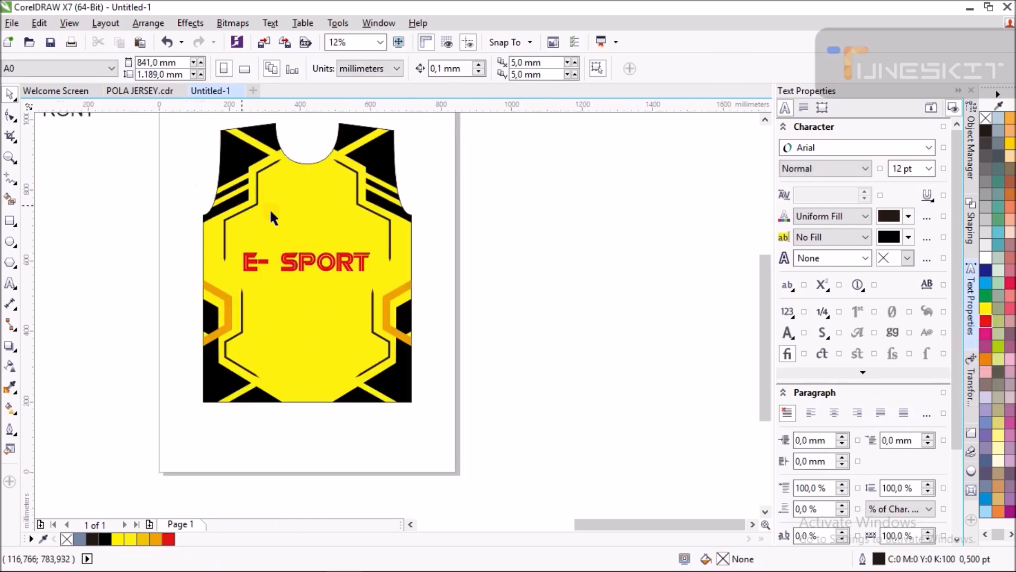
pyautogui.moveTo(766, 265); pyautogui.dragTo(767, 241)
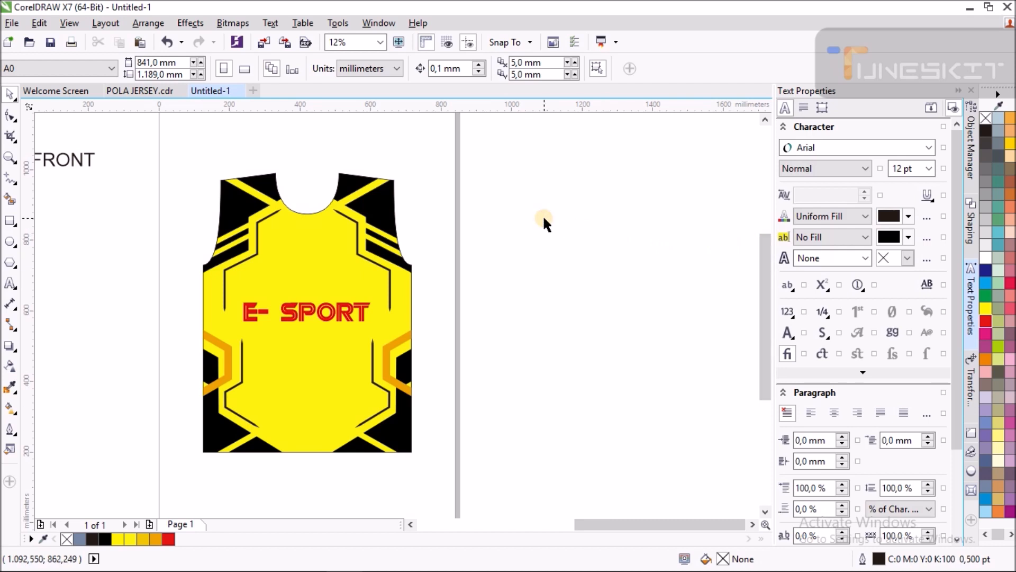
pyautogui.moveTo(646, 523); pyautogui.dragTo(638, 529)
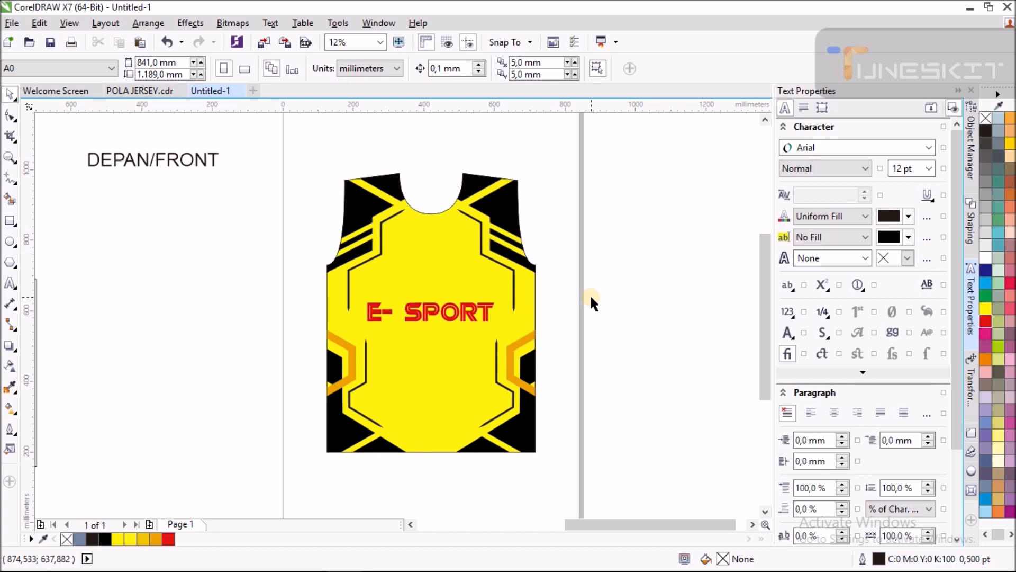
pyautogui.scroll(-2, 590, 294)
pyautogui.moveTo(436, 200); pyautogui.dragTo(610, 393)
pyautogui.moveTo(512, 305); pyautogui.dragTo(678, 309)
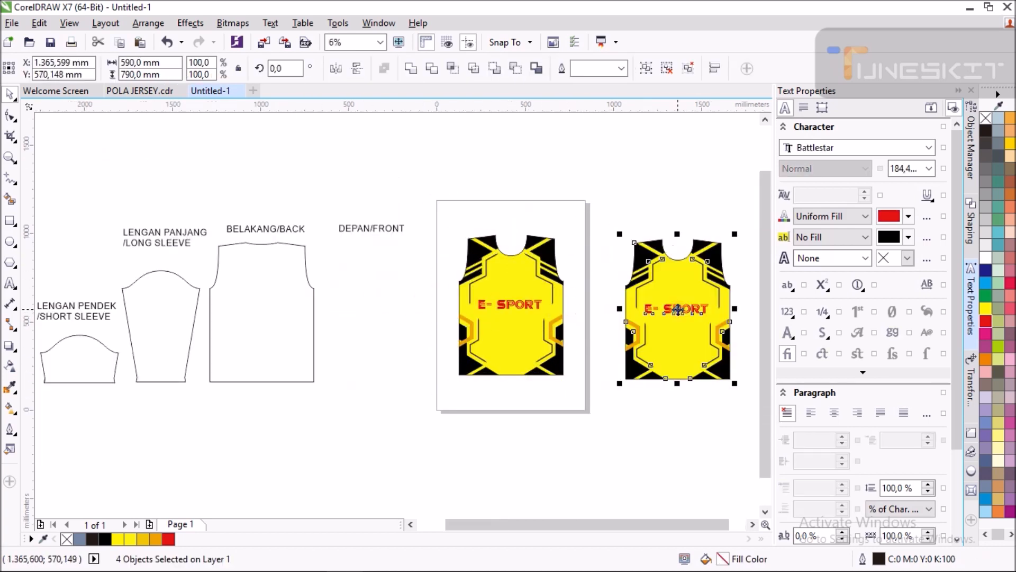
# Delete the lettering, the yellow body and the right-hand decoration group from the original jersey on the page
pyautogui.click(525, 302)
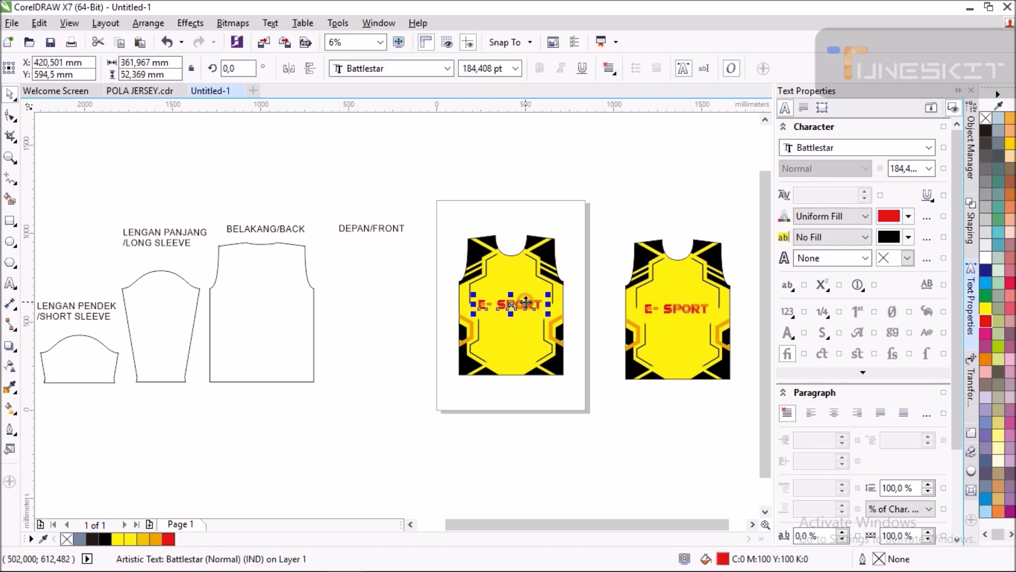
pyautogui.press('Delete')
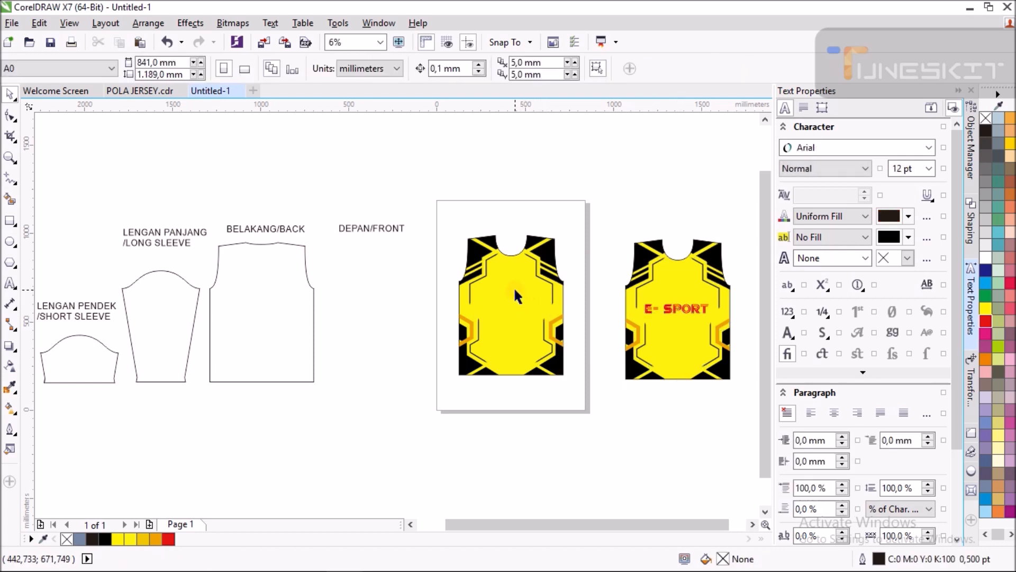
pyautogui.click(514, 286)
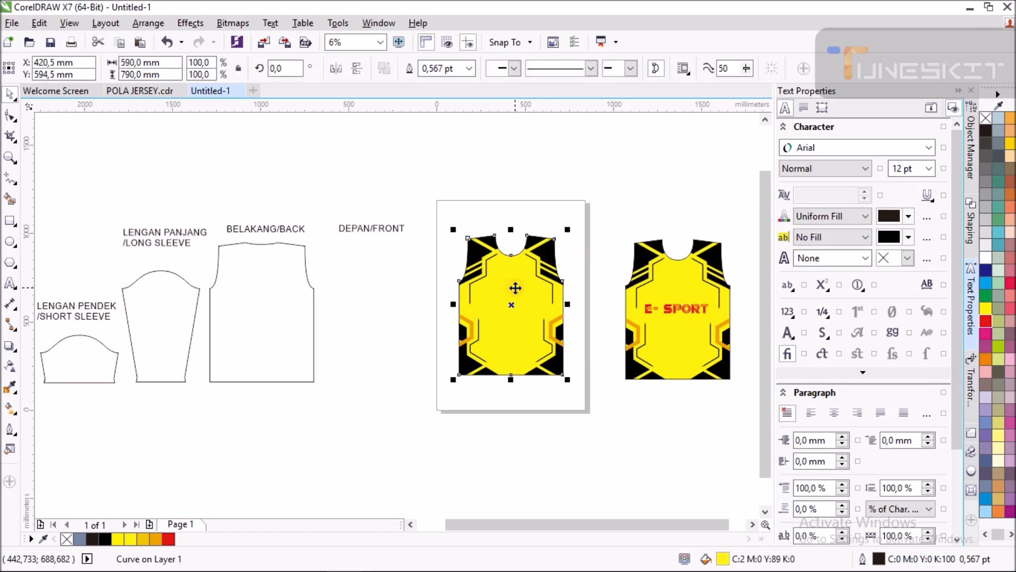
pyautogui.press('Delete')
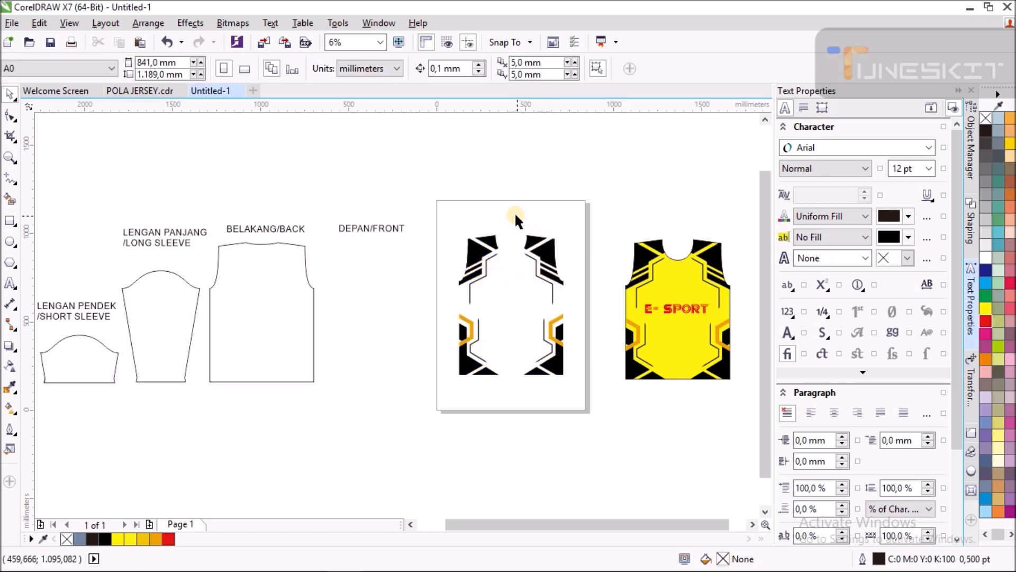
pyautogui.moveTo(512, 211); pyautogui.dragTo(592, 397)
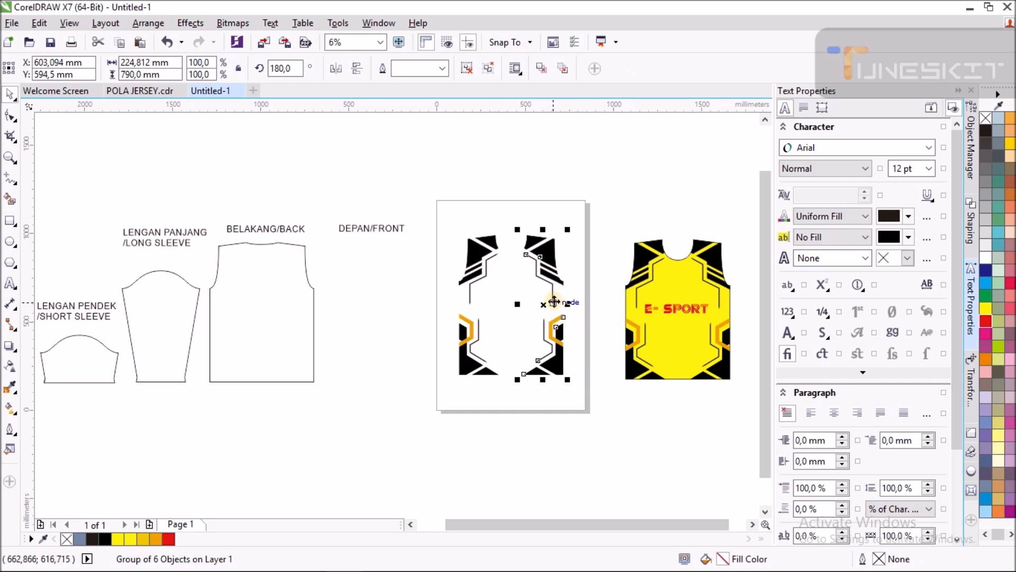
pyautogui.press('Delete')
# Centre the BELAKANG/BACK pattern piece on the page, around the remaining decoration group, and deselect it
pyautogui.click(284, 298)
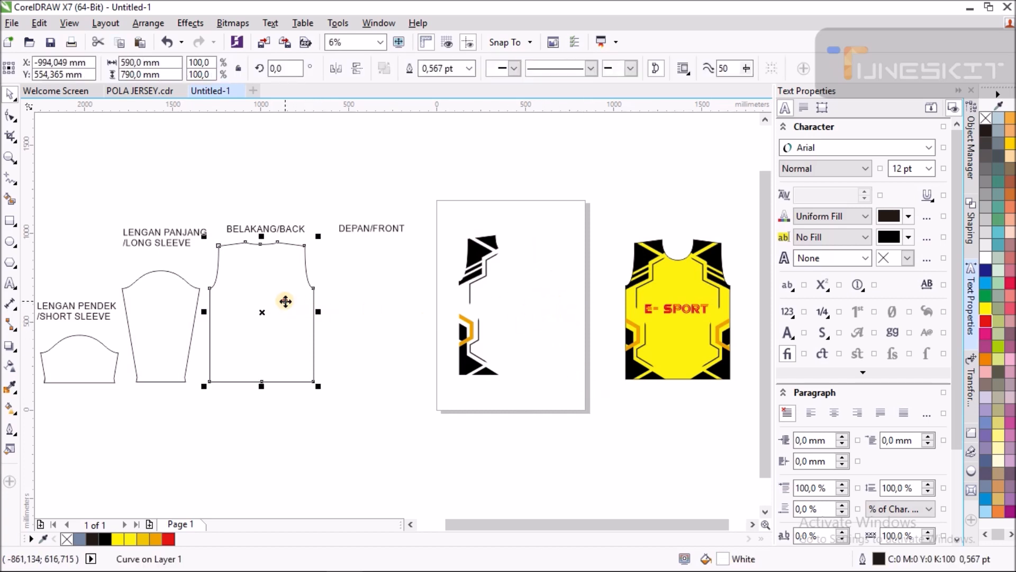
pyautogui.press('p')
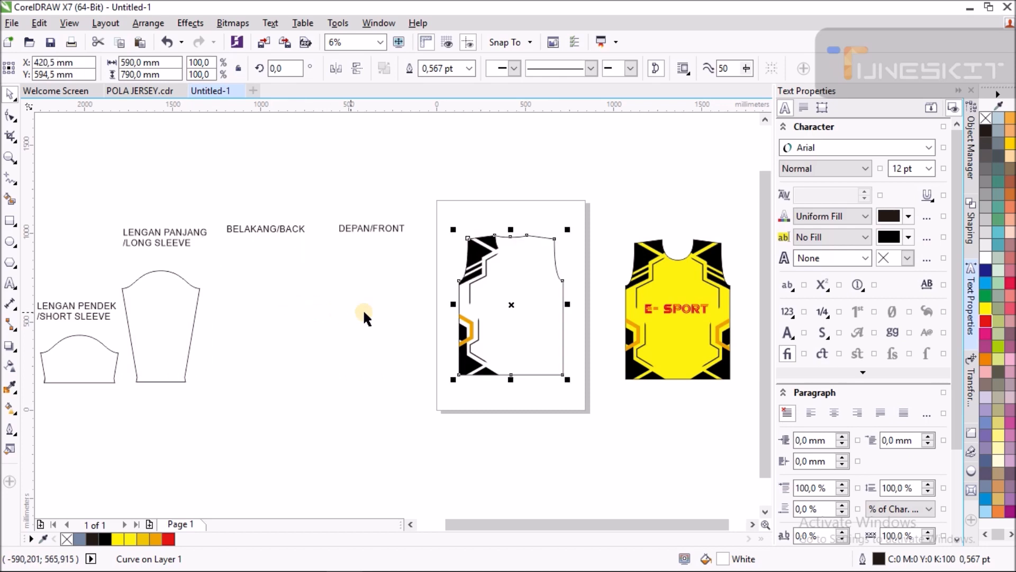
pyautogui.scroll(1, 501, 268)
pyautogui.scroll(1, 501, 267)
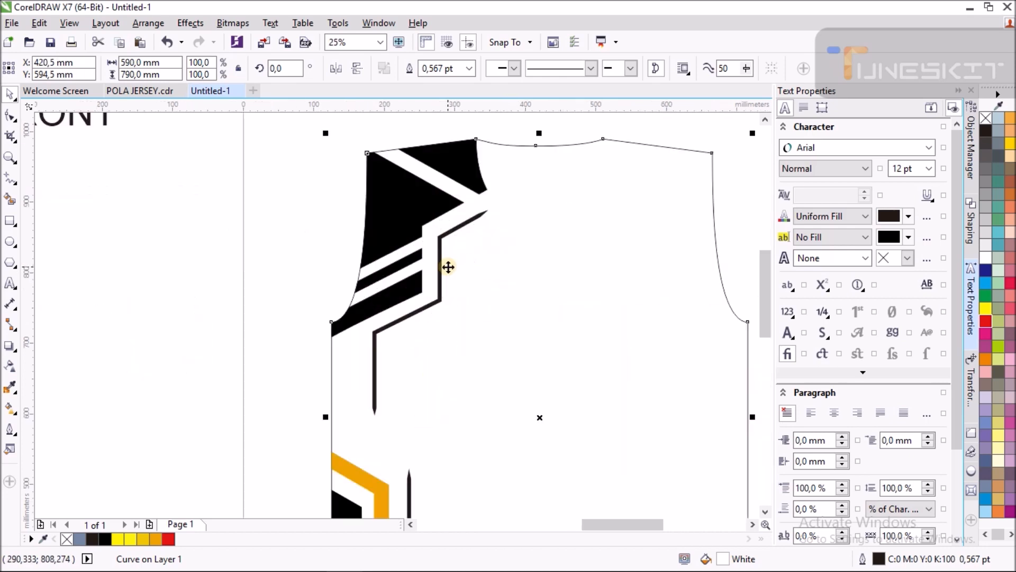
pyautogui.scroll(-2, 447, 267)
pyautogui.scroll(1, 447, 267)
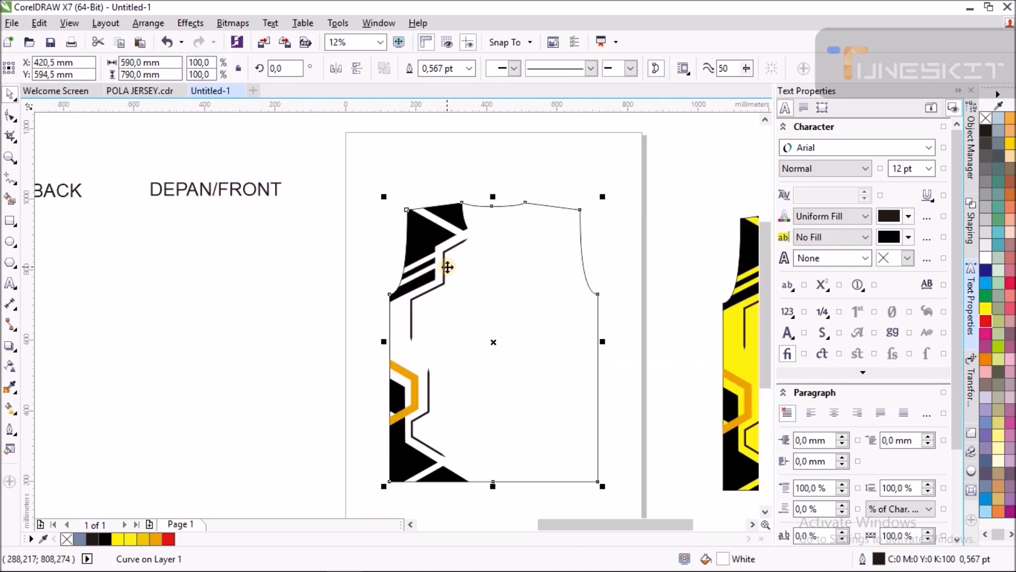
pyautogui.click(351, 169)
pyautogui.scroll(1, 448, 215)
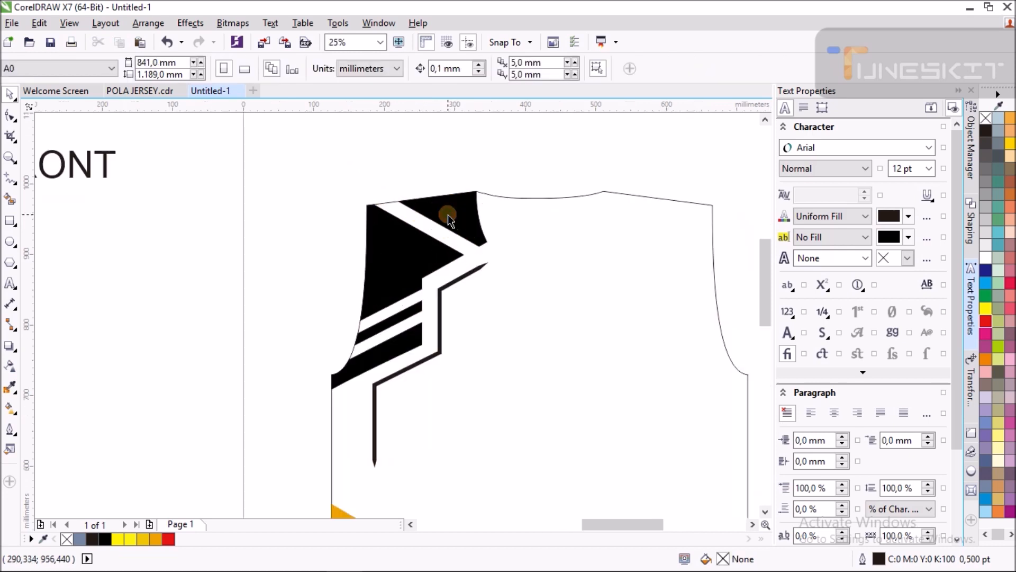
pyautogui.scroll(-2, 448, 215)
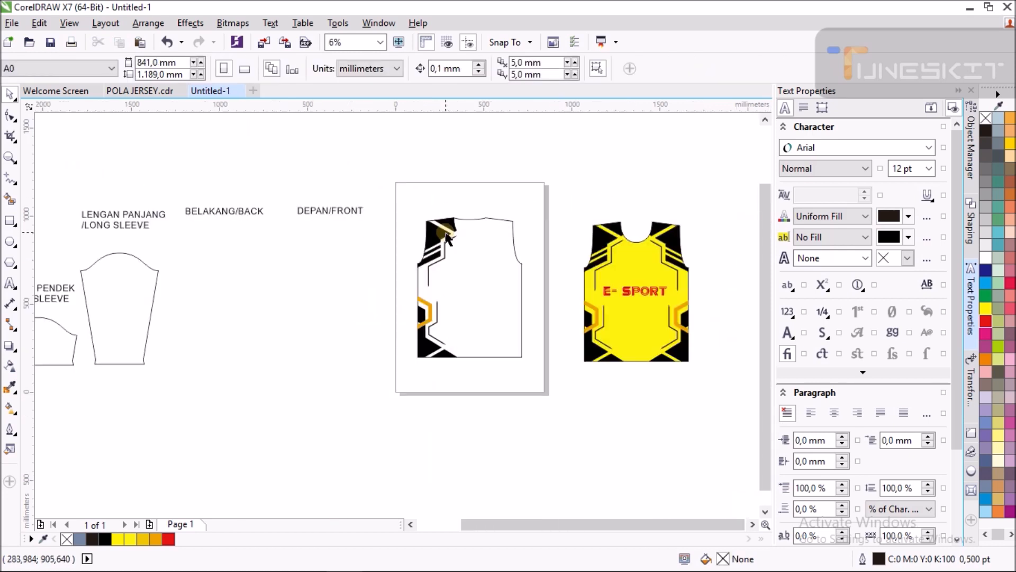
# Make a horizontally mirrored copy of the decoration group and align it with the right edge of the back piece
pyautogui.click(449, 239)
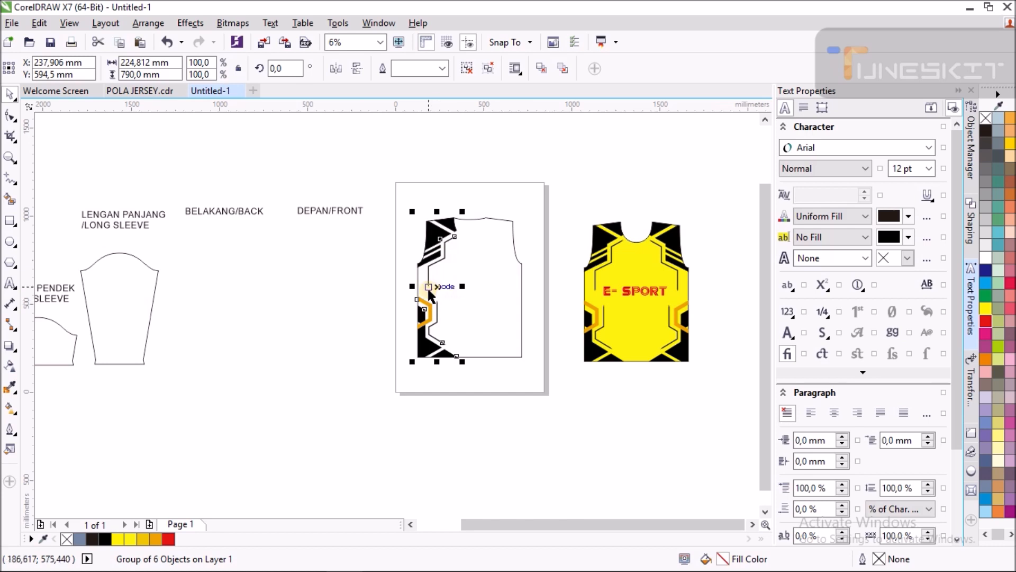
pyautogui.moveTo(442, 287); pyautogui.dragTo(500, 287)
pyautogui.click(336, 68)
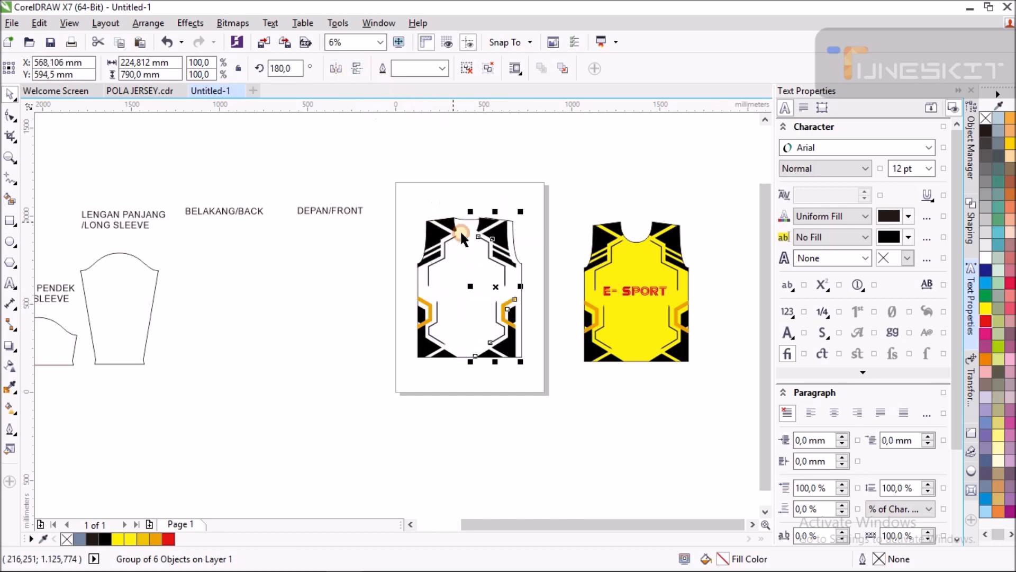
pyautogui.scroll(1, 487, 255)
pyautogui.keyDown('shift'); pyautogui.click(443, 283); pyautogui.keyUp('shift')
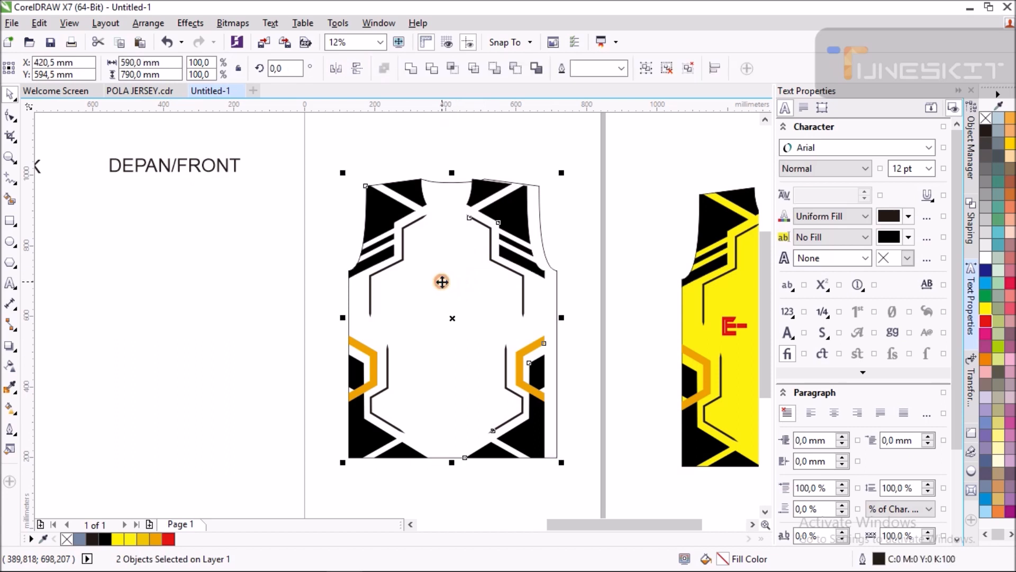
pyautogui.press('r')
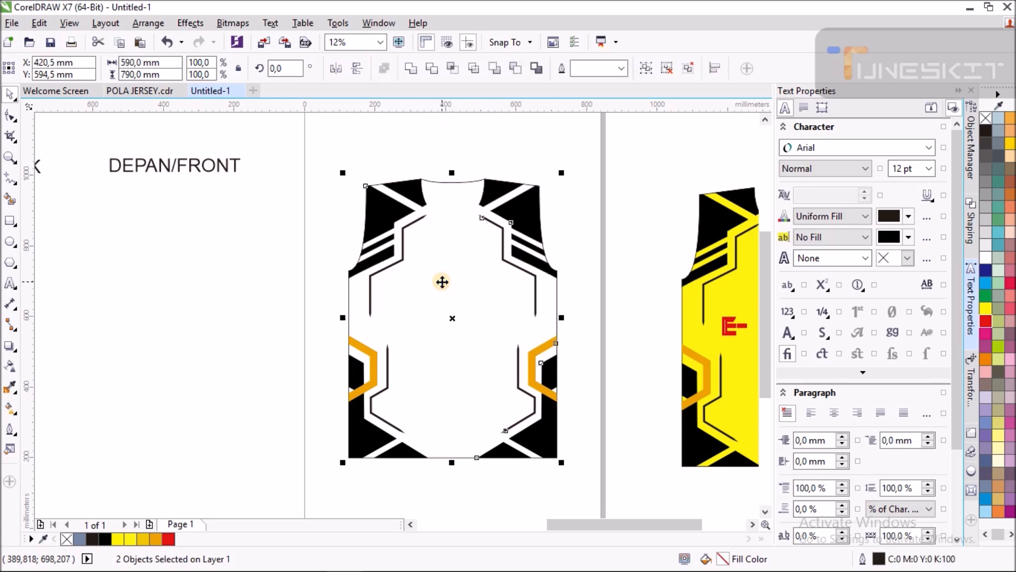
pyautogui.click(310, 230)
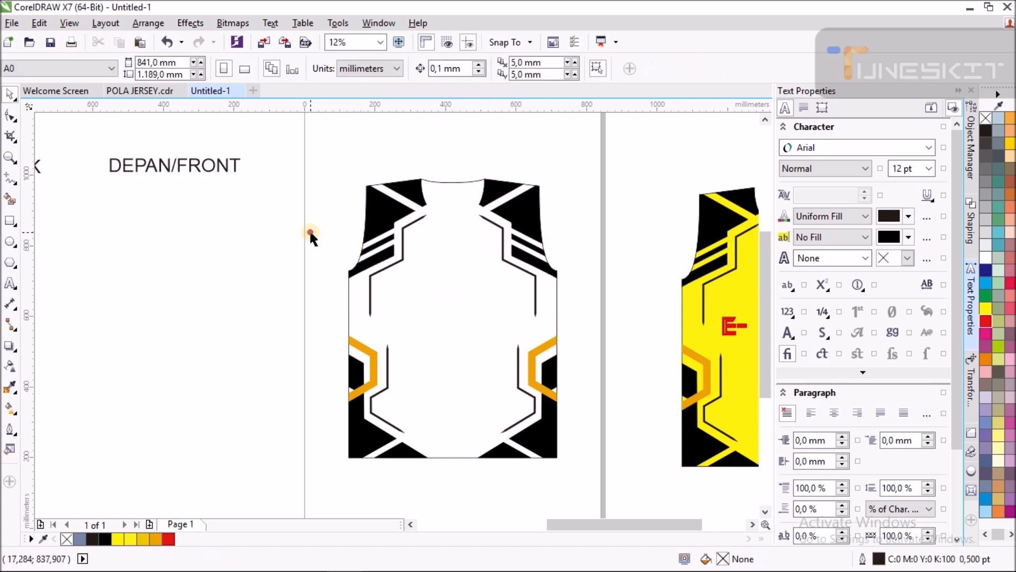
# Fill the back piece with the same yellow as the jersey front (C2 M0 Y89 K0) and deselect it
pyautogui.scroll(-1, 312, 228)
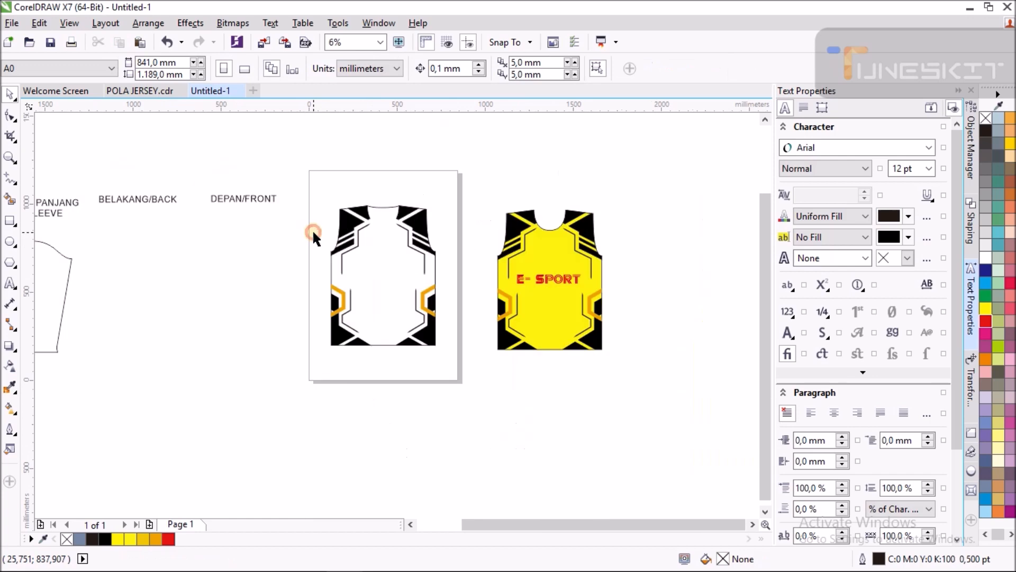
pyautogui.click(390, 264)
pyautogui.click(144, 535)
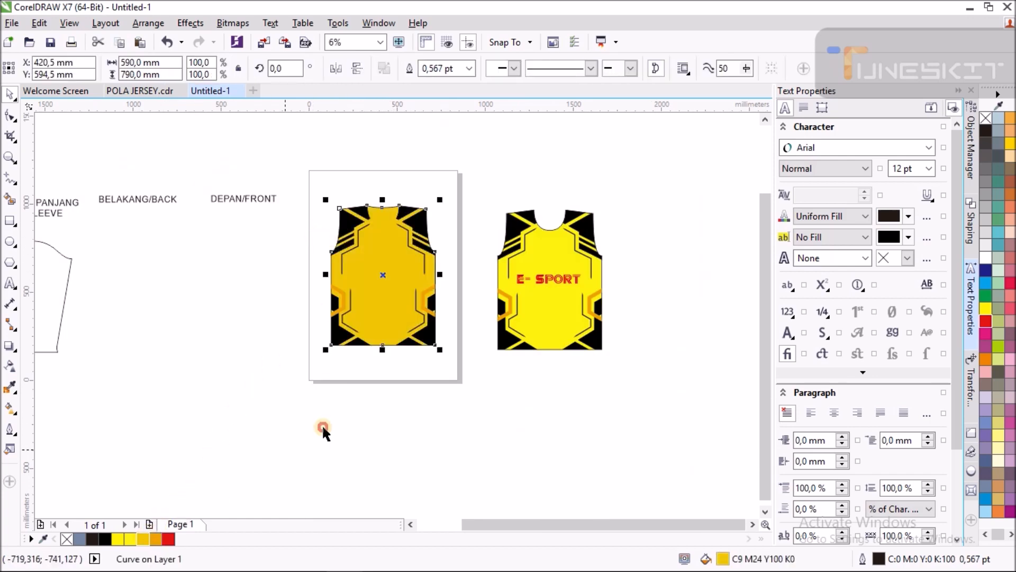
pyautogui.click(130, 539)
pyautogui.click(444, 374)
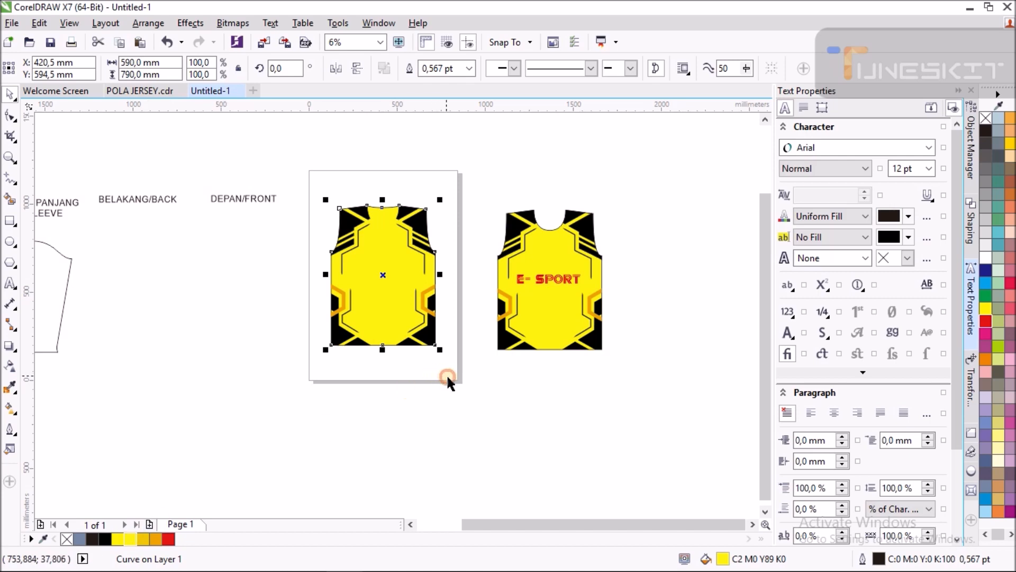
pyautogui.scroll(1, 401, 190)
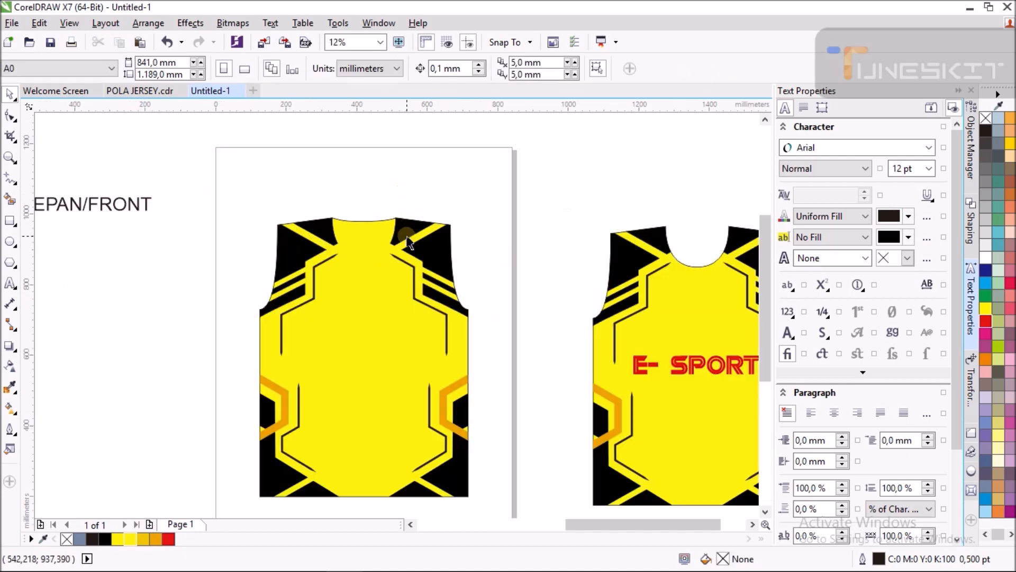
# Add the text PLAYER NAME at 100 pt across the upper part of the yellow back piece
pyautogui.scroll(1, 405, 235)
pyautogui.scroll(-1, 433, 240)
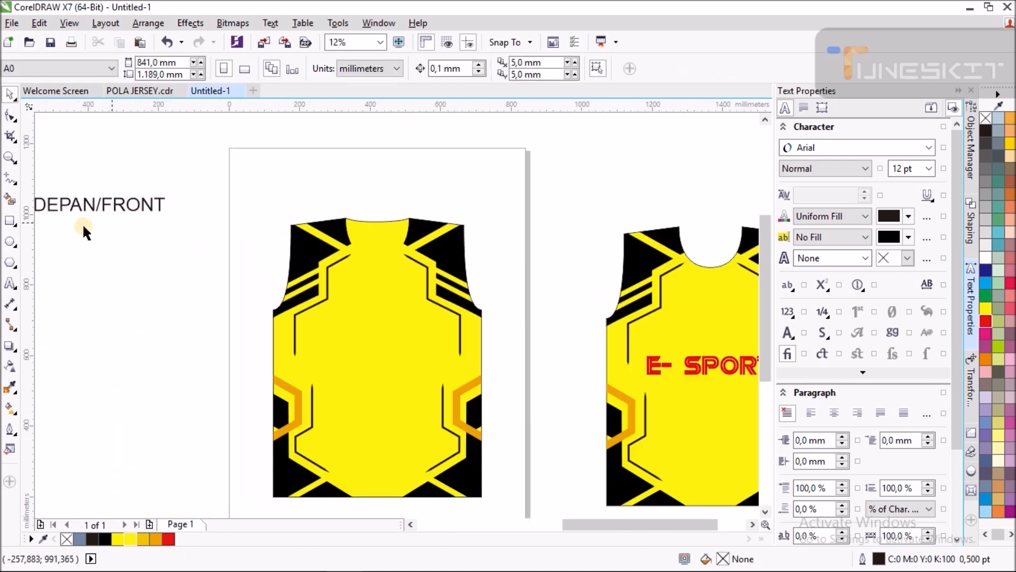
pyautogui.click(10, 283)
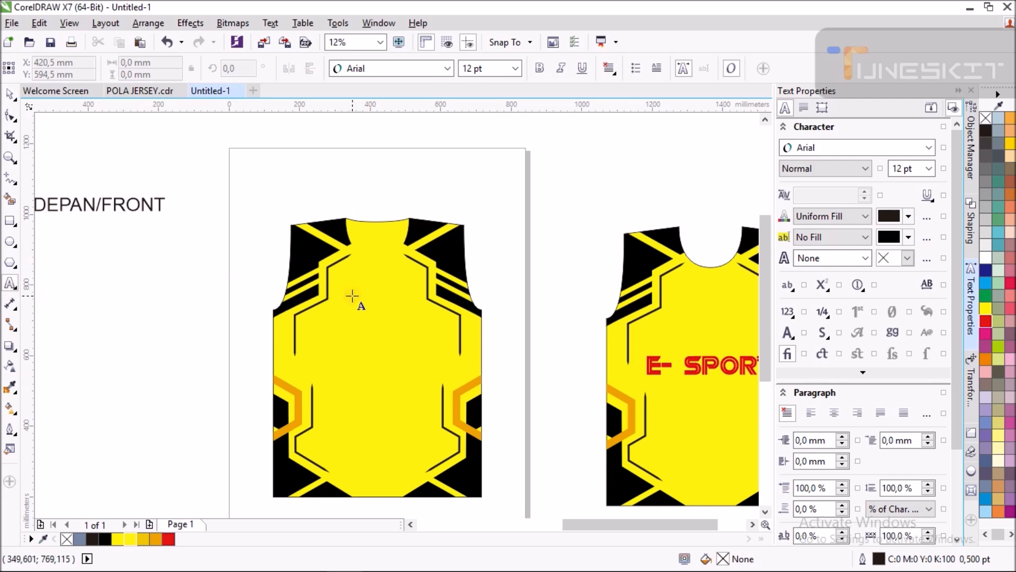
pyautogui.click(358, 305)
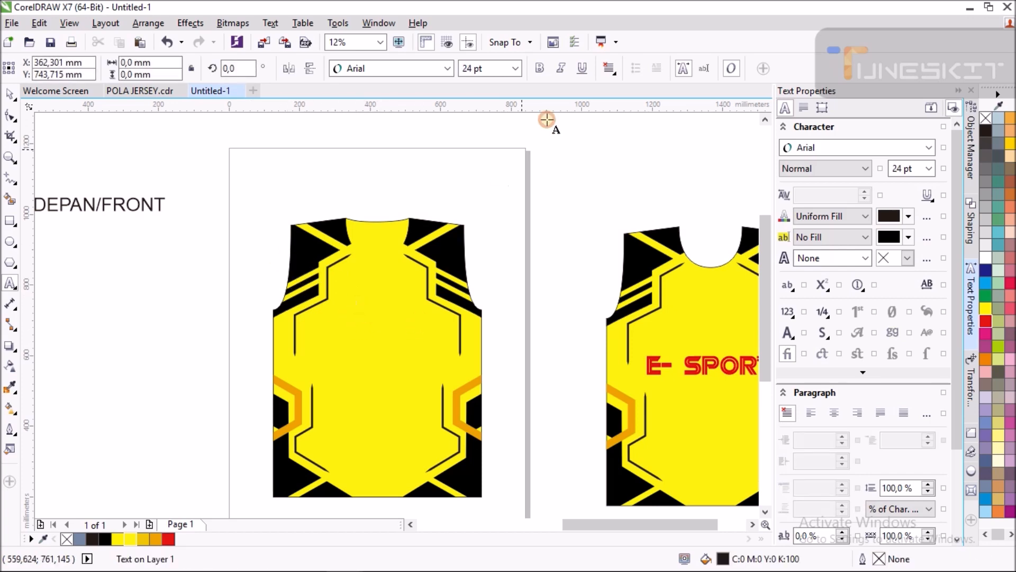
pyautogui.click(515, 69)
pyautogui.click(500, 263)
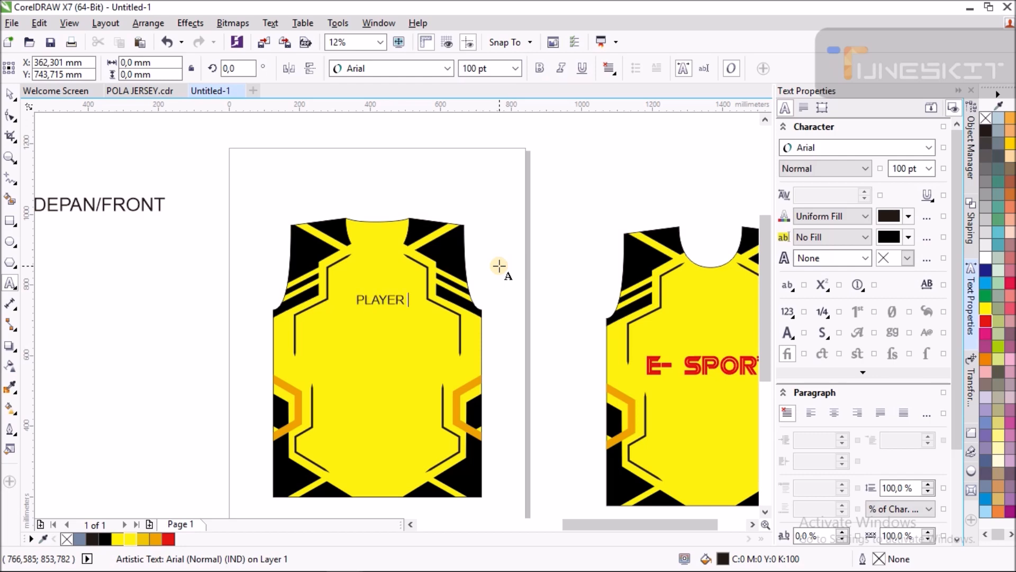
pyautogui.hotkey('ctrl', 'space')
pyautogui.moveTo(387, 296); pyautogui.dragTo(354, 290)
# Set the PLAYER NAME text's font to Beast Machines
pyautogui.click(882, 150)
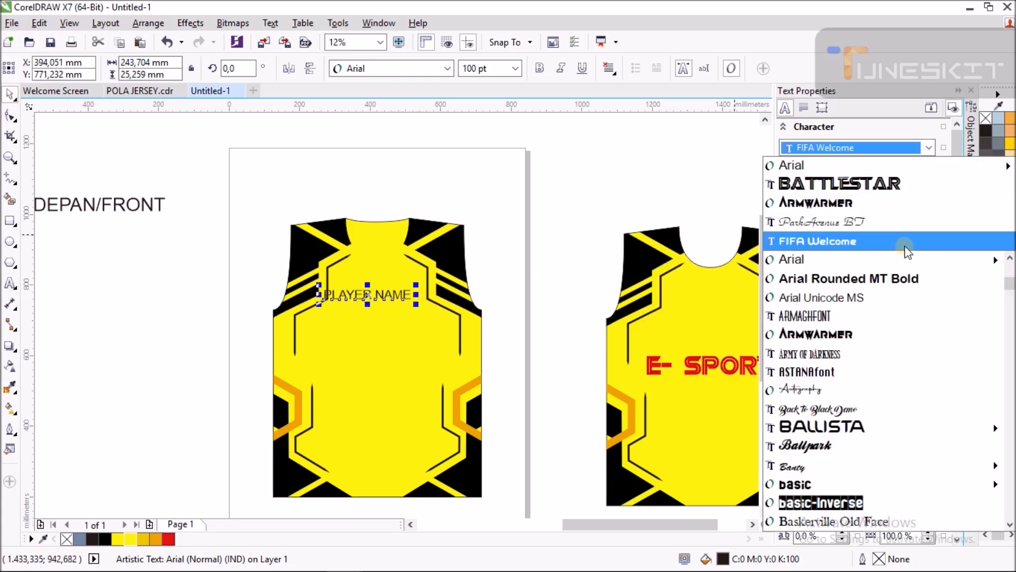
pyautogui.scroll(-2, 908, 338)
pyautogui.scroll(-1, 913, 379)
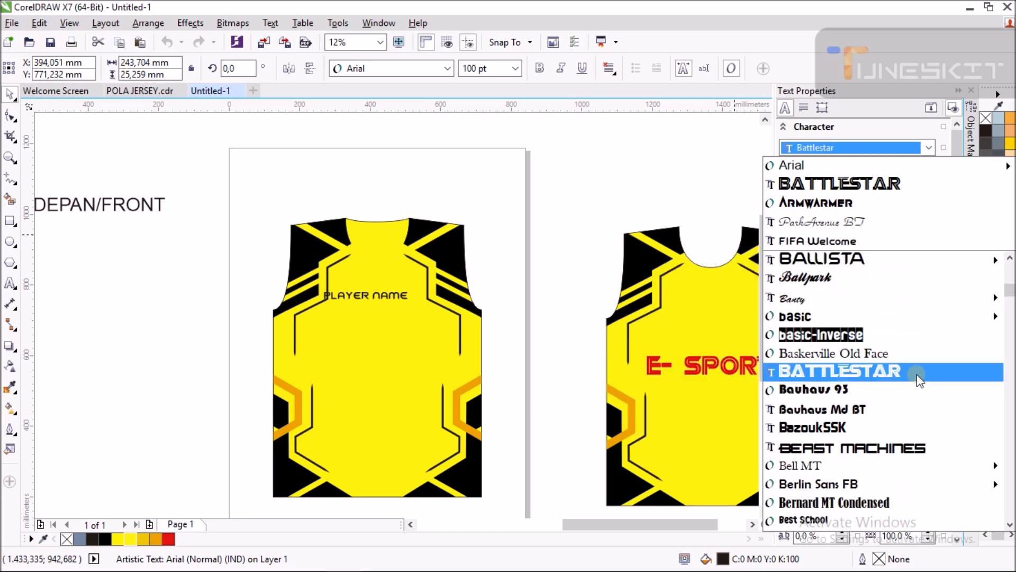
pyautogui.click(913, 447)
# Scale the PLAYER NAME text down to 96 pt, fill it white and position it across the upper back
pyautogui.scroll(2, 439, 309)
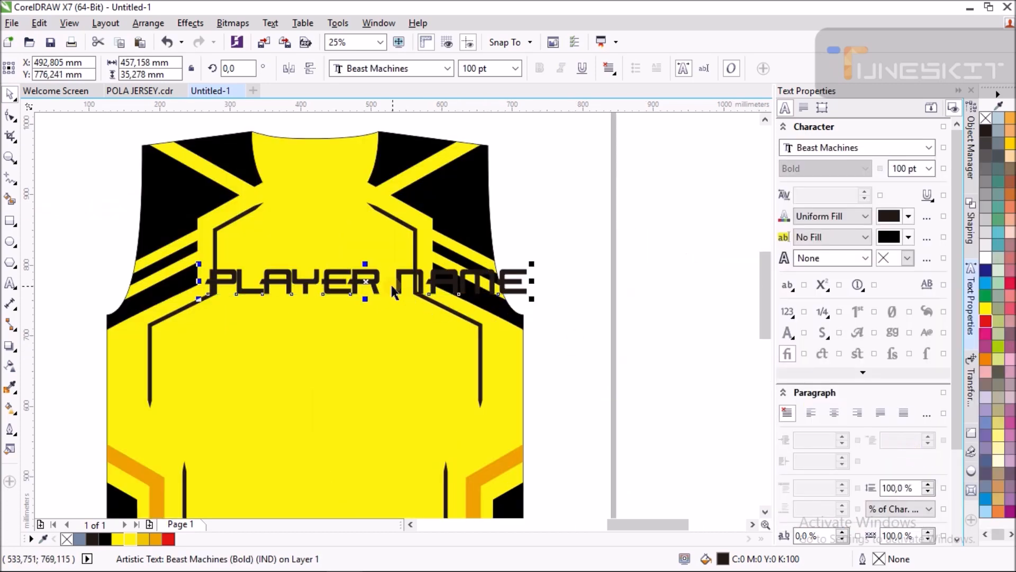
pyautogui.moveTo(370, 281); pyautogui.dragTo(312, 253)
pyautogui.moveTo(477, 231)
pyautogui.mouseDown()
pyautogui.moveTo(466, 248)
pyautogui.moveTo(481, 236)
pyautogui.moveTo(471, 235)
pyautogui.mouseUp()
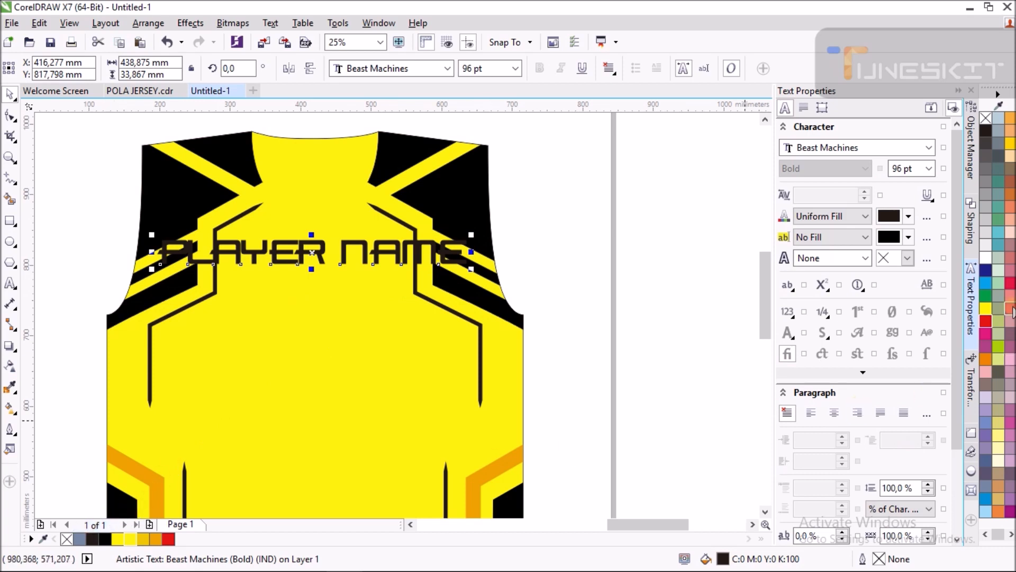
pyautogui.click(987, 260)
pyautogui.moveTo(312, 255); pyautogui.dragTo(325, 260)
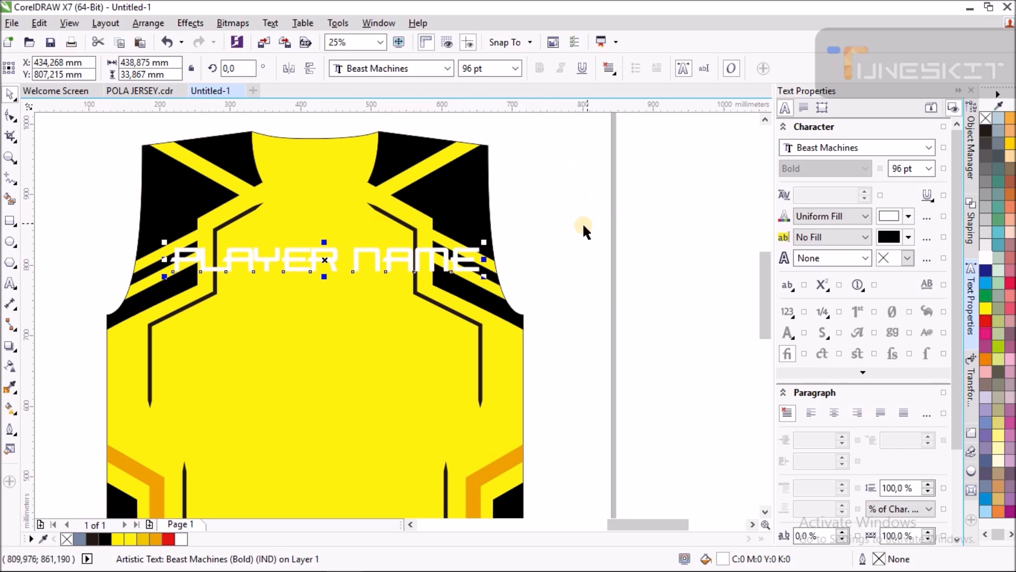
# Give the PLAYER NAME text a black 24 pt outline (C100 M100 Y100 K100) with round corners that scales with the object
pyautogui.click(12, 409)
pyautogui.click(136, 334)
pyautogui.click(412, 195)
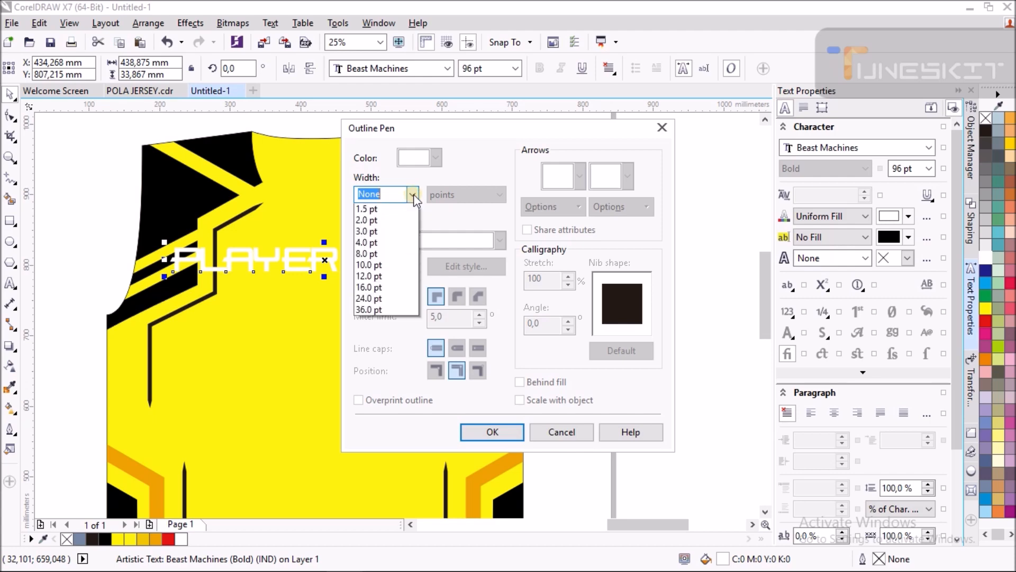
pyautogui.click(381, 355)
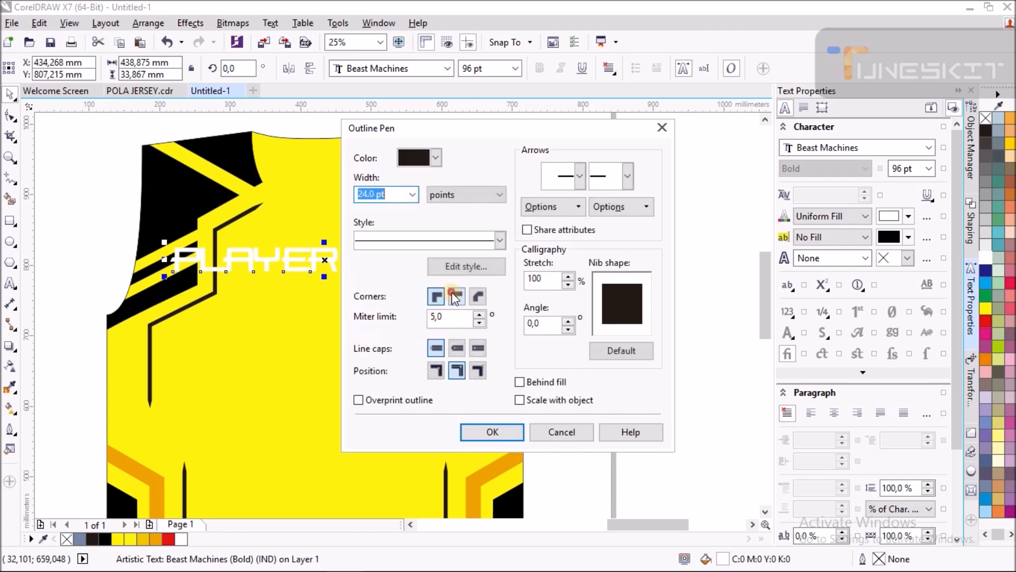
pyautogui.click(535, 399)
pyautogui.click(492, 431)
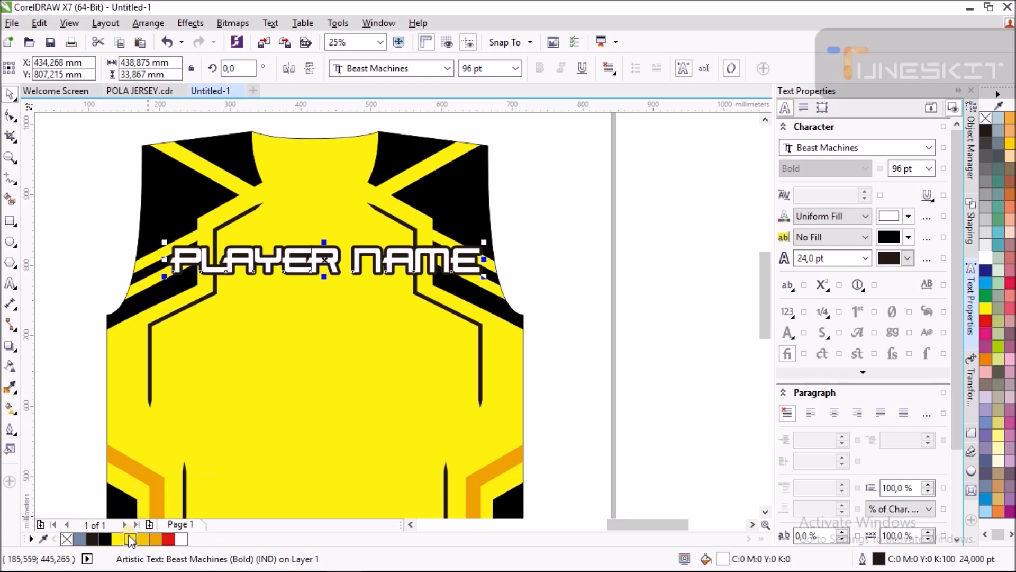
pyautogui.rightClick(131, 539)
pyautogui.rightClick(105, 539)
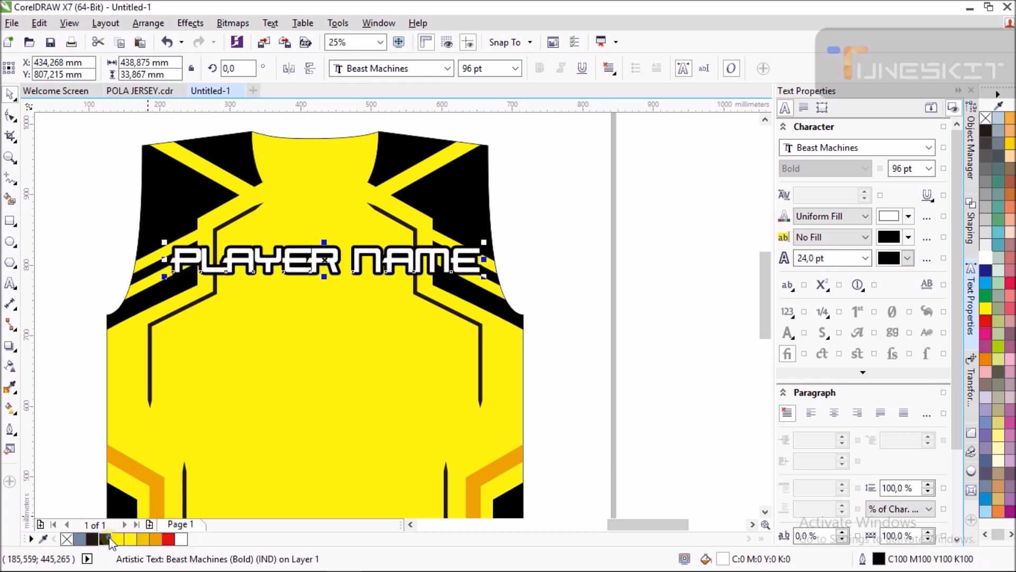
# Raise the PLAYER NAME text slightly, centre it horizontally on the back piece and deselect
pyautogui.moveTo(329, 257); pyautogui.dragTo(327, 252)
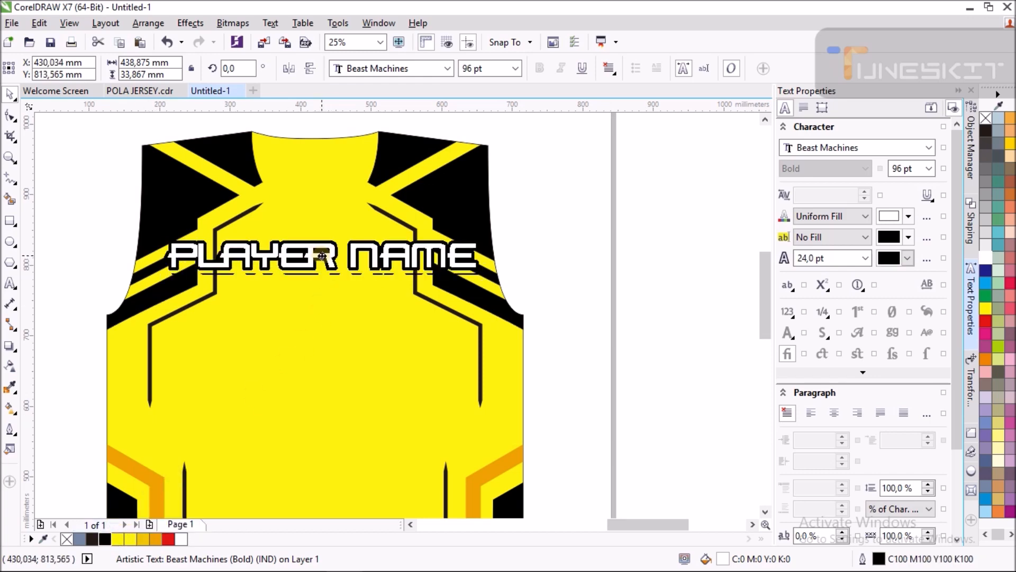
pyautogui.keyDown('shift'); pyautogui.click(362, 360); pyautogui.keyUp('shift')
pyautogui.press('c')
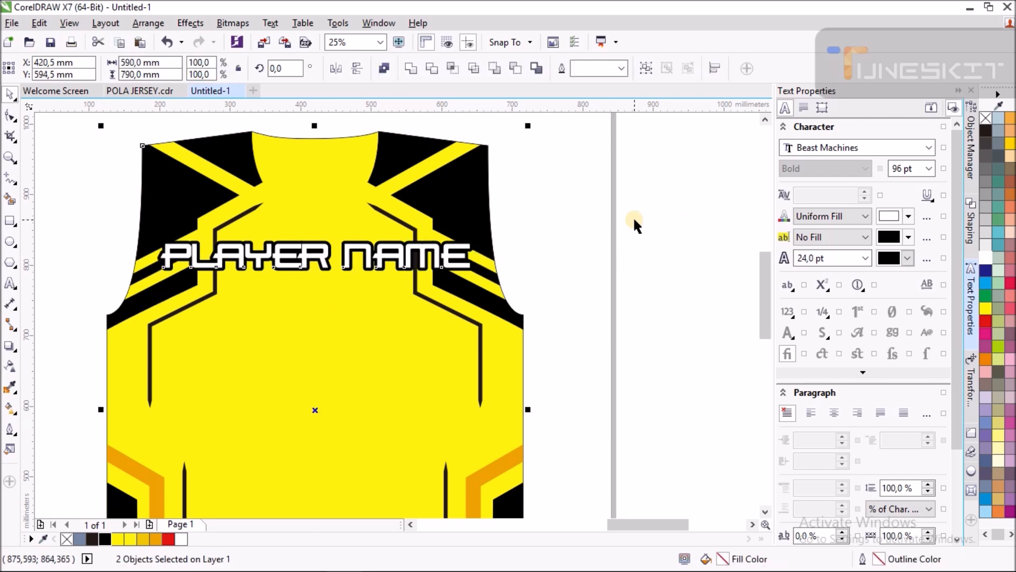
pyautogui.click(560, 223)
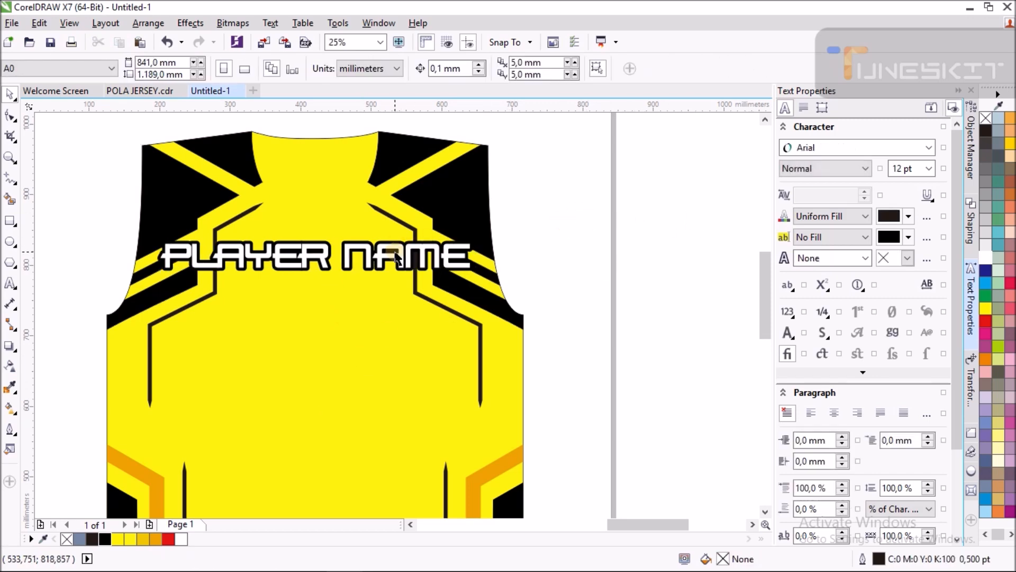
# Delete the right-hand decoration group from the back piece
pyautogui.scroll(-2, 401, 246)
pyautogui.scroll(-1, 398, 258)
pyautogui.scroll(3, 401, 249)
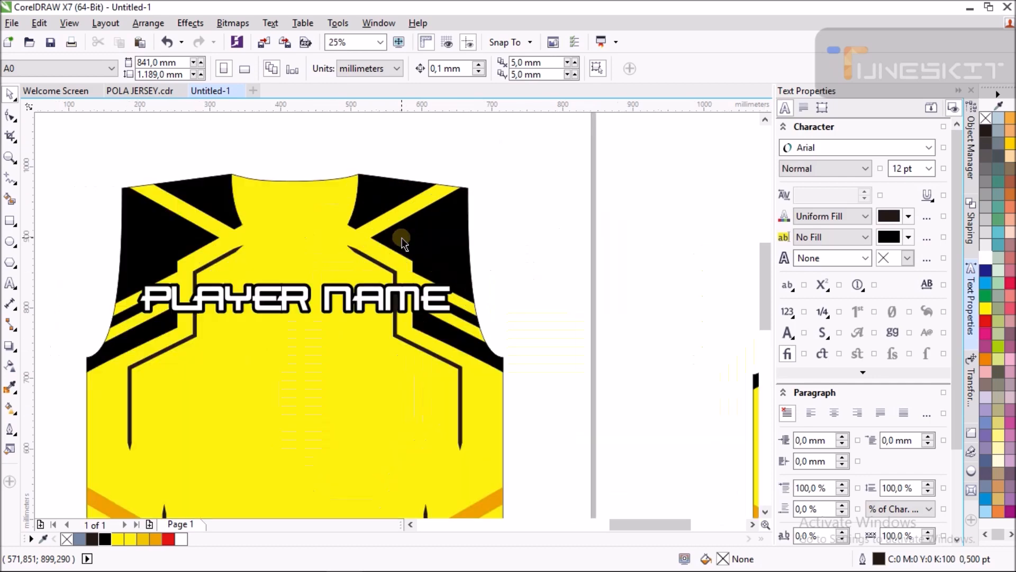
pyautogui.scroll(2, 412, 233)
pyautogui.click(413, 208)
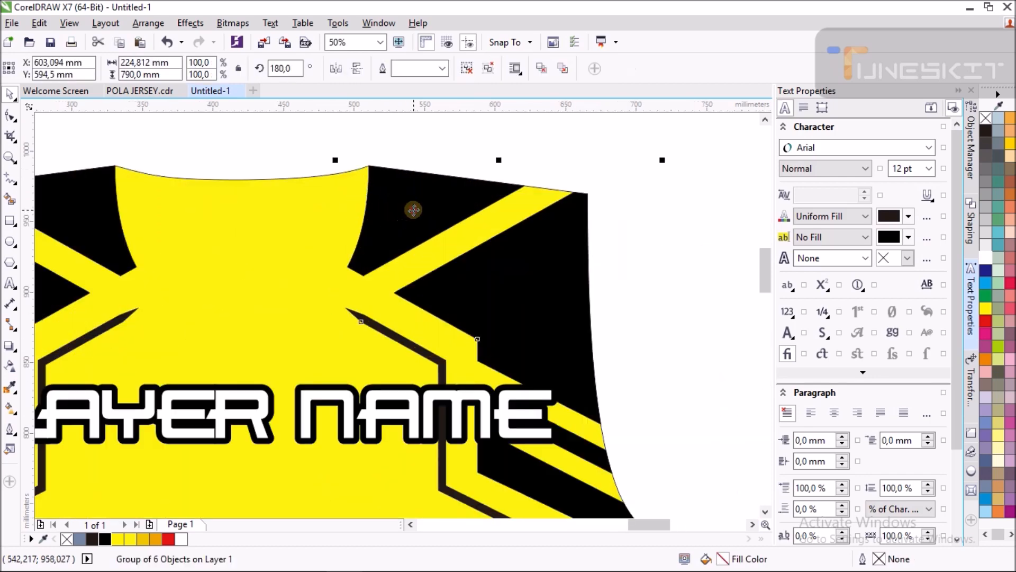
pyautogui.scroll(-2, 414, 211)
pyautogui.press('Delete')
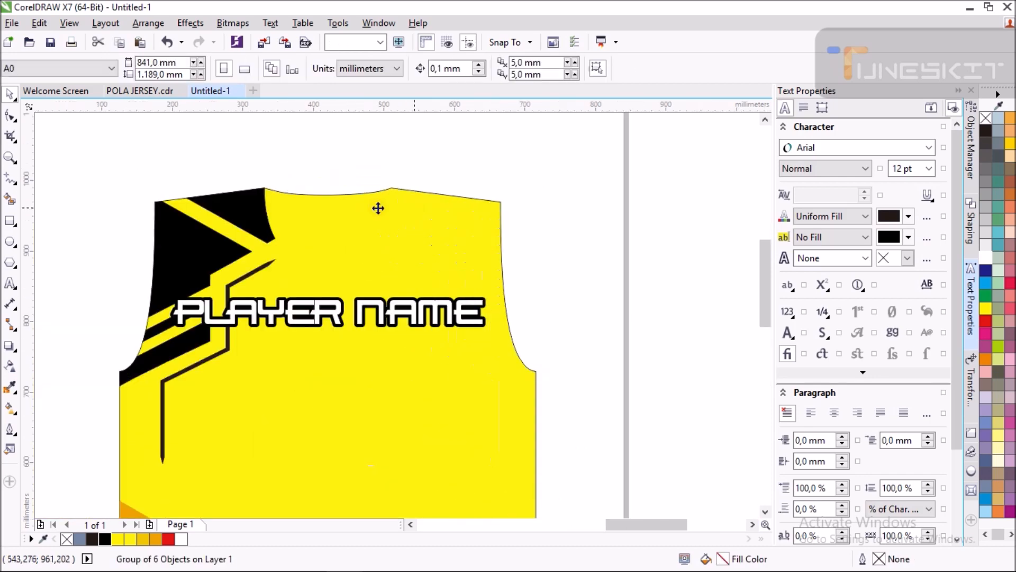
# Ungroup the left-hand decoration group on the back piece and select its black shoulder shape alone
pyautogui.scroll(1, 286, 164)
pyautogui.click(228, 228)
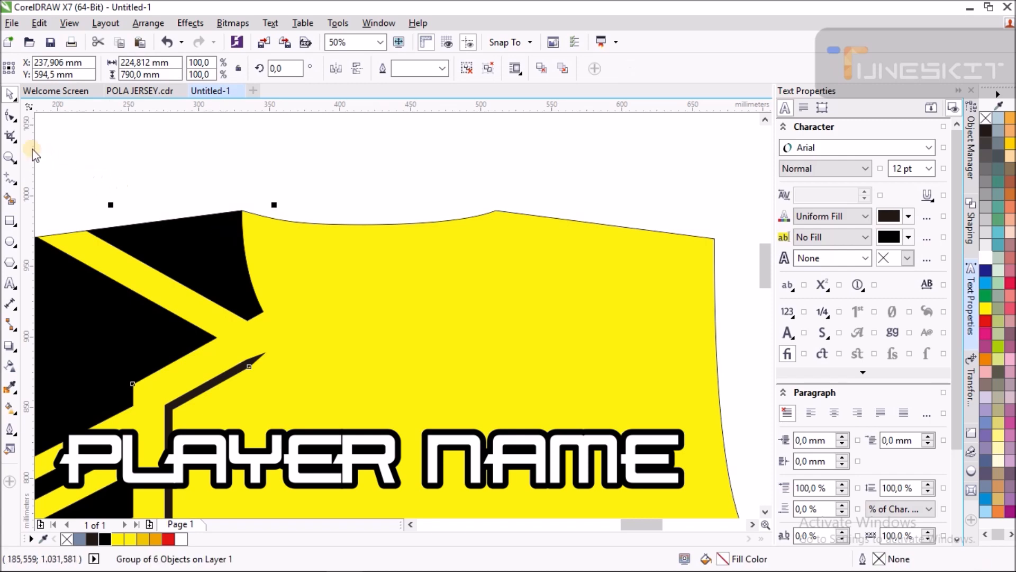
pyautogui.click(10, 114)
pyautogui.click(229, 263)
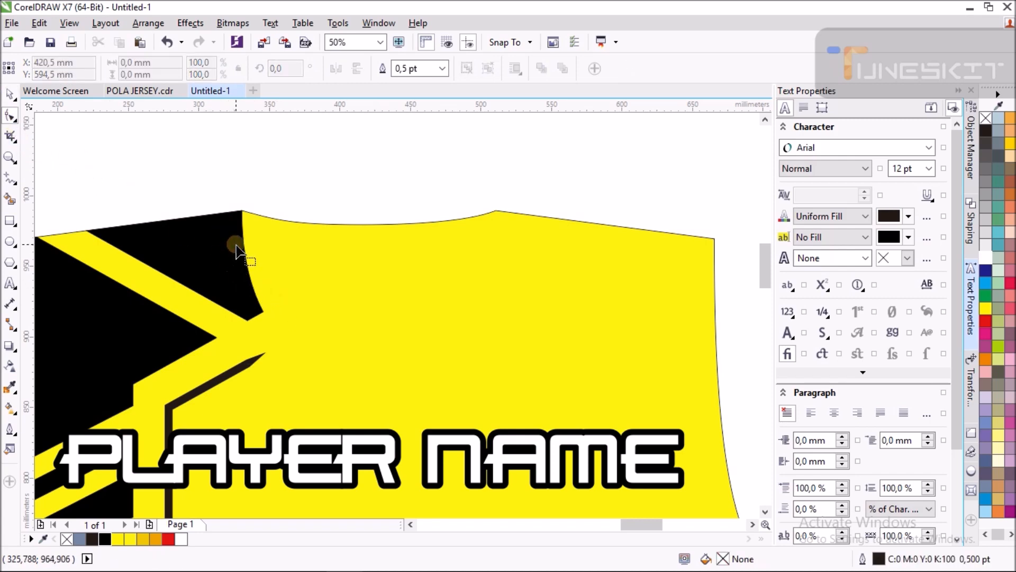
pyautogui.scroll(-1, 230, 263)
pyautogui.press('space')
pyautogui.click(233, 244)
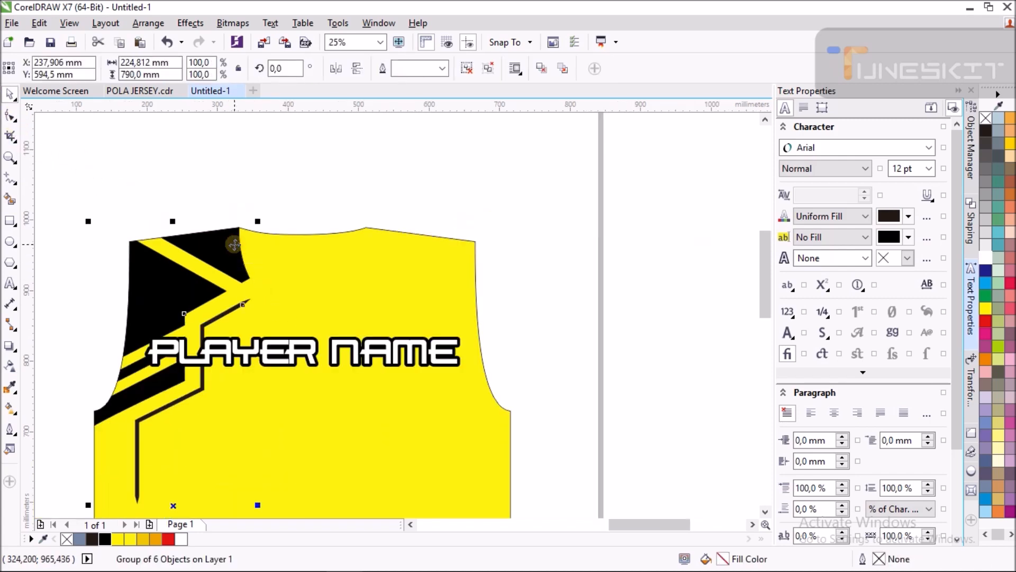
pyautogui.hotkey('ctrl', 'u')
pyautogui.click(265, 212)
pyautogui.click(224, 244)
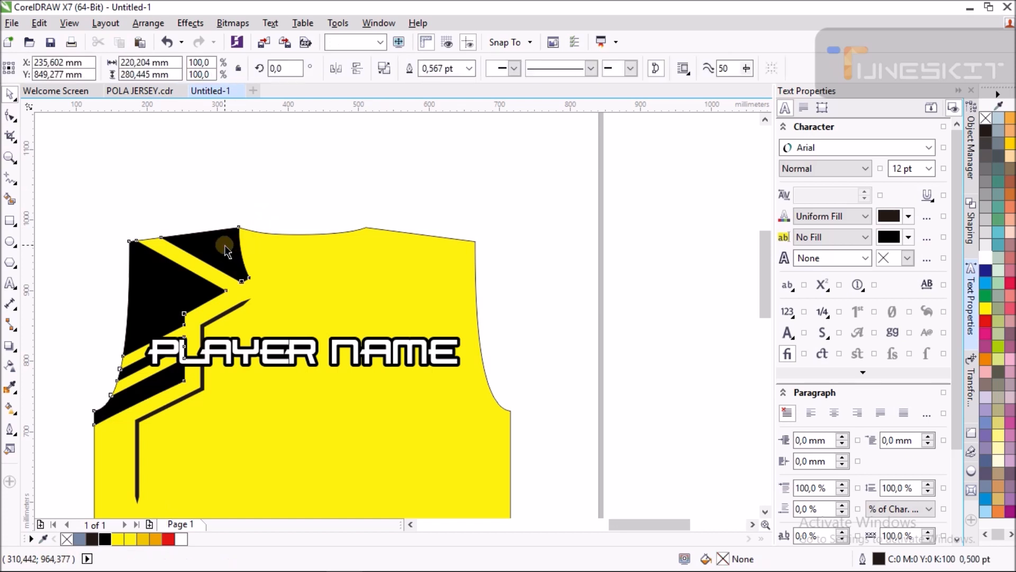
# Add a node on the black shoulder shape's inner edge, pull it out to the collar and curve the upper edge along the neckline
pyautogui.click(11, 116)
pyautogui.scroll(1, 249, 240)
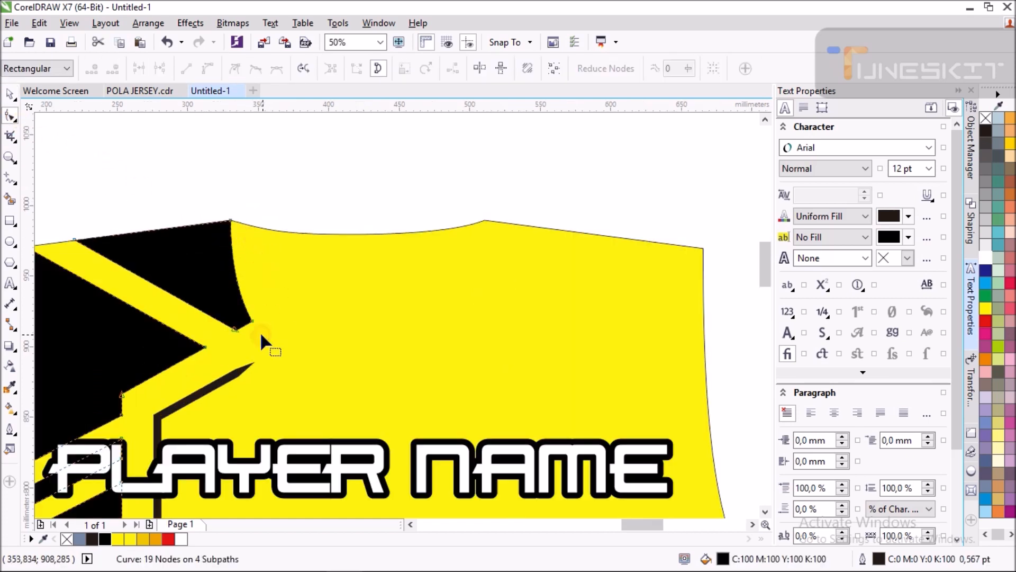
pyautogui.doubleClick(238, 290)
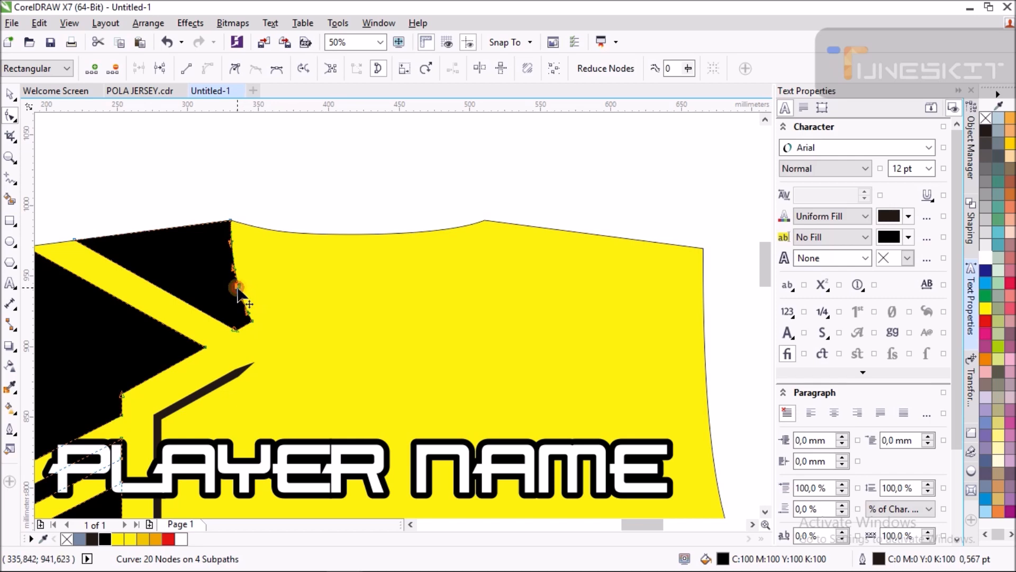
pyautogui.moveTo(243, 289); pyautogui.dragTo(315, 238)
pyautogui.scroll(1, 306, 234)
pyautogui.moveTo(304, 203); pyautogui.dragTo(286, 241)
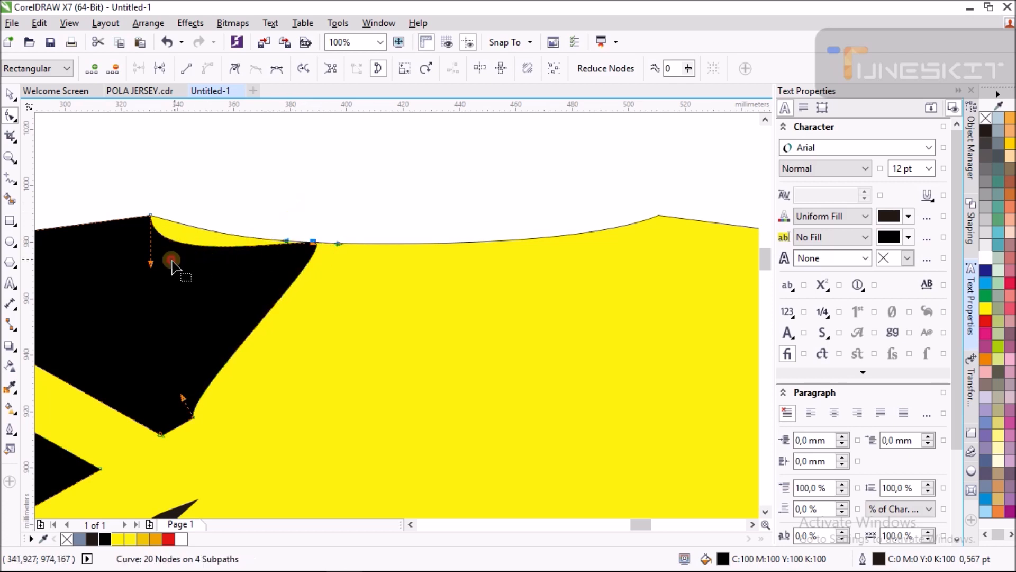
pyautogui.moveTo(152, 264); pyautogui.dragTo(220, 236)
pyautogui.scroll(-1, 299, 212)
pyautogui.scroll(1, 309, 227)
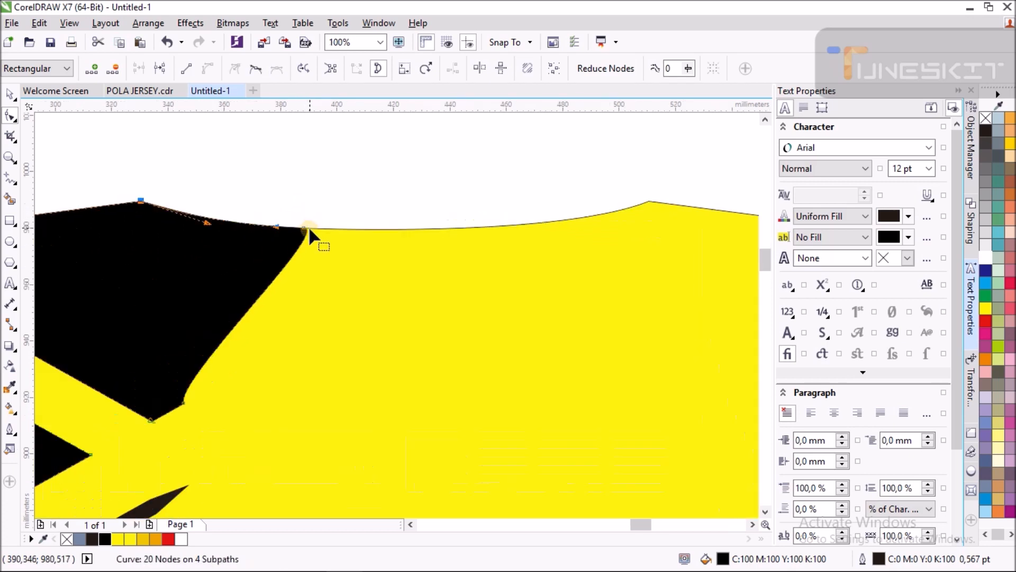
# Make the new neckline node a cusp, straighten the shoulder shape's inner edge into a line and deselect the shape
pyautogui.rightClick(306, 230)
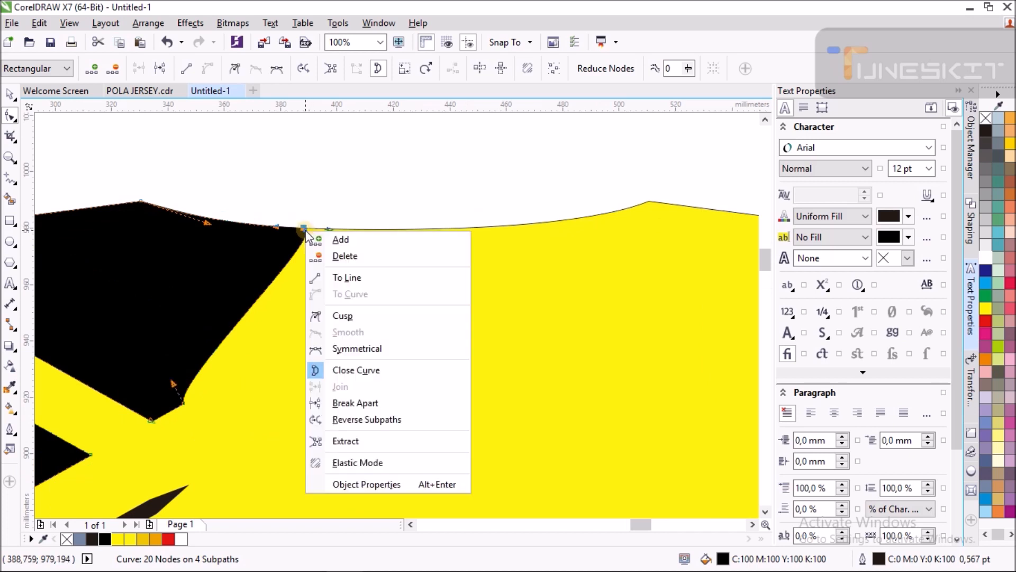
pyautogui.click(344, 316)
pyautogui.click(181, 402)
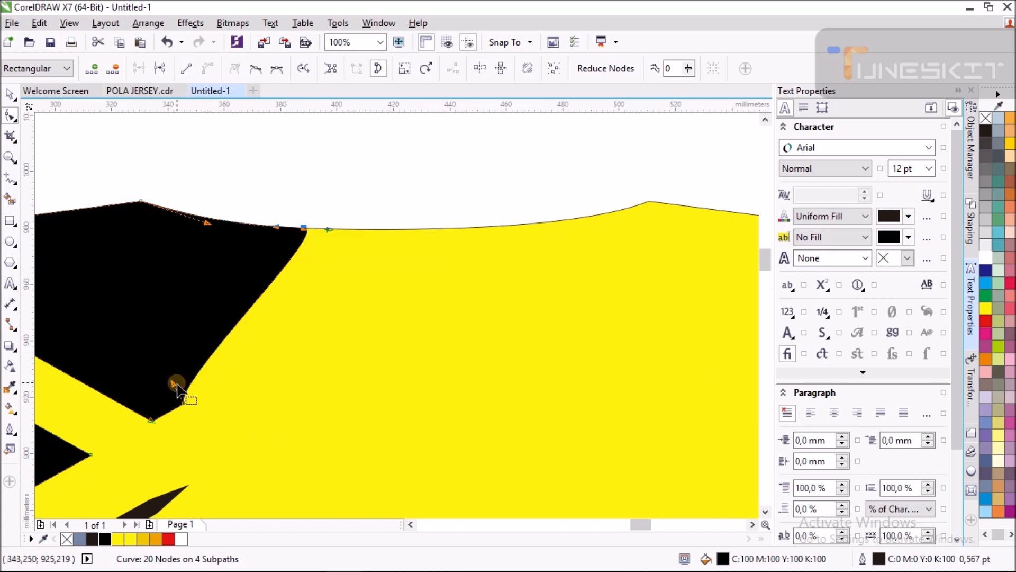
pyautogui.moveTo(181, 403); pyautogui.dragTo(275, 298)
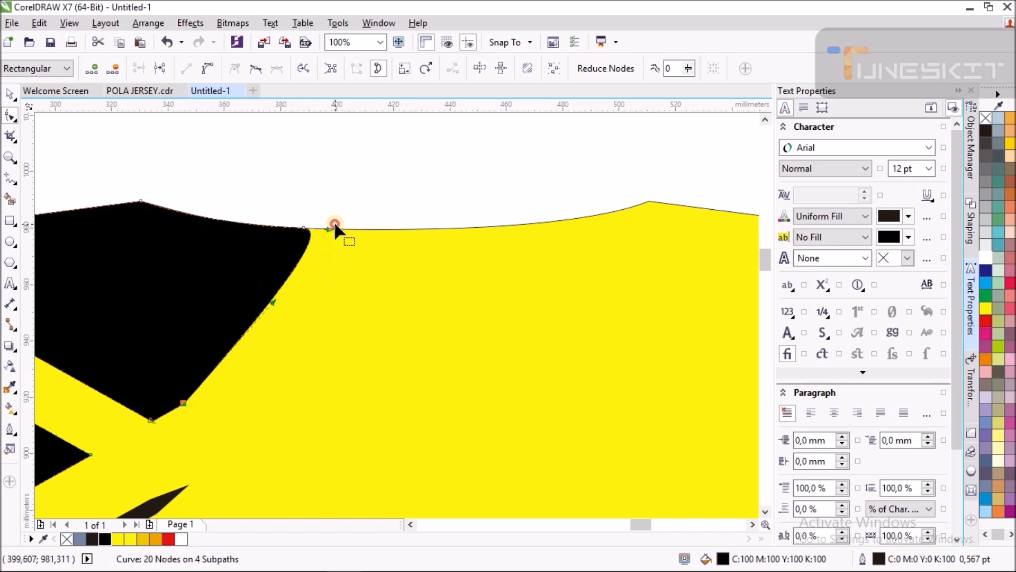
pyautogui.moveTo(329, 230); pyautogui.dragTo(276, 269)
pyautogui.rightClick(258, 303)
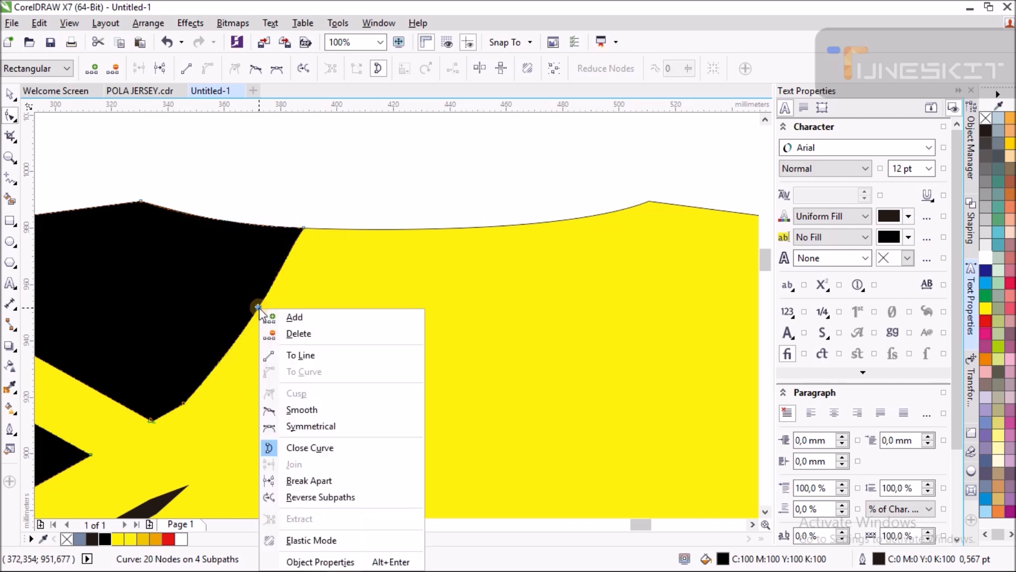
pyautogui.click(325, 359)
pyautogui.scroll(-3, 307, 214)
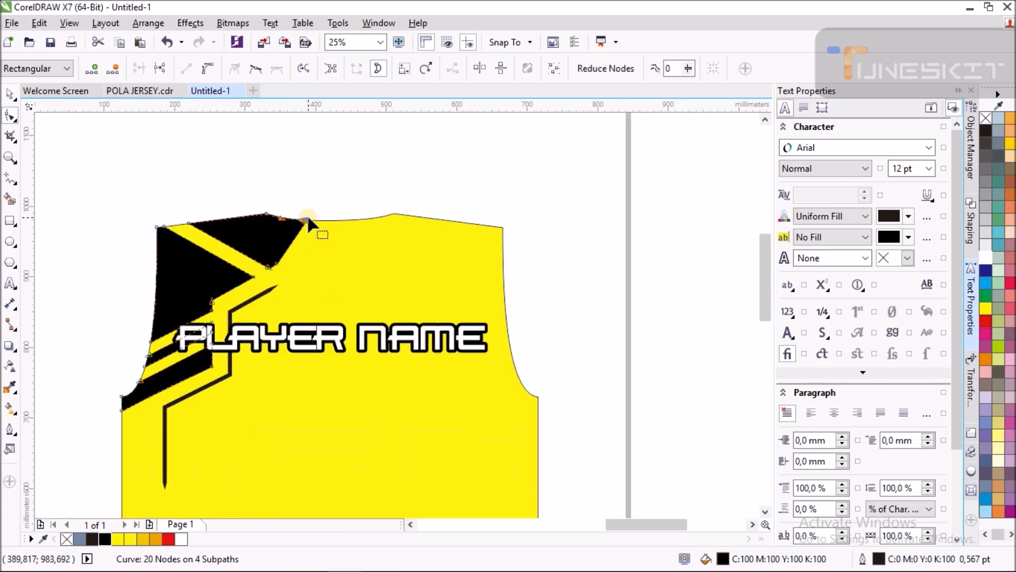
pyautogui.click(10, 95)
pyautogui.click(307, 168)
# Select all the left-hand decoration shapes on the back piece and group them
pyautogui.scroll(2, 316, 241)
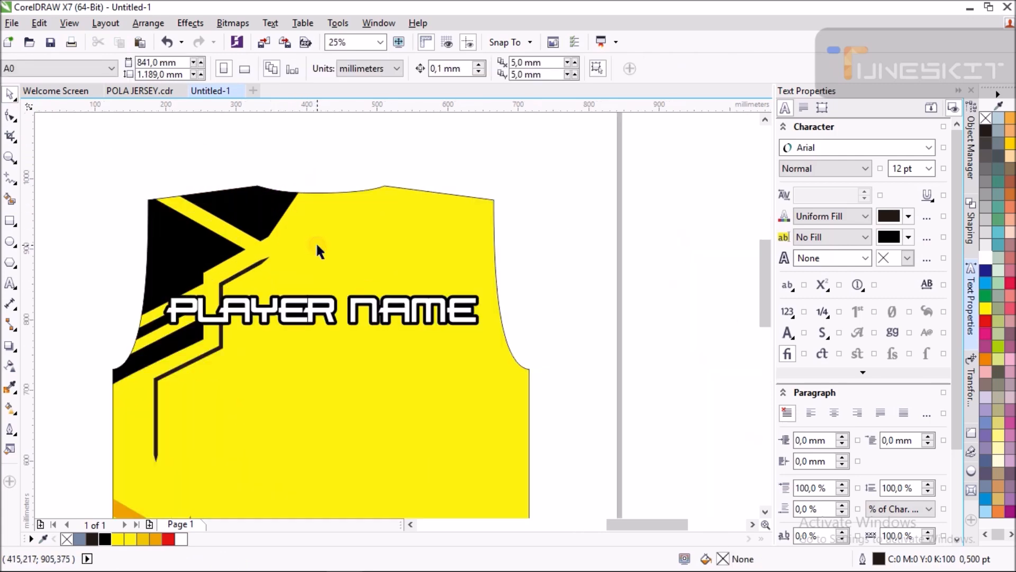
pyautogui.scroll(-2, 316, 242)
pyautogui.moveTo(162, 175); pyautogui.dragTo(353, 502)
pyautogui.hotkey('ctrl', 'g')
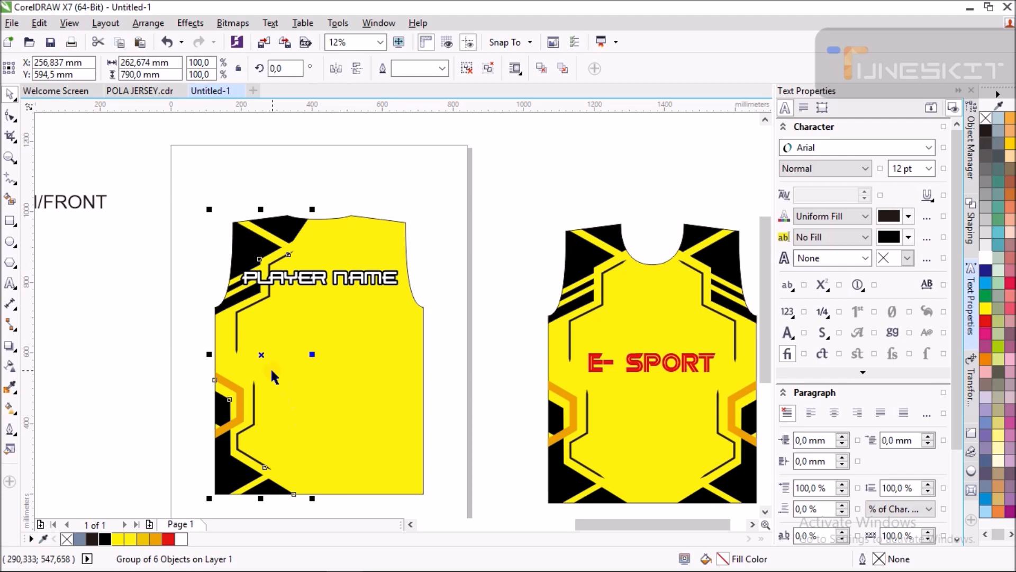
# Duplicate the left-hand decoration group, mirror the copy horizontally and align it to the back piece's top and right edges
pyautogui.moveTo(264, 356); pyautogui.dragTo(372, 315)
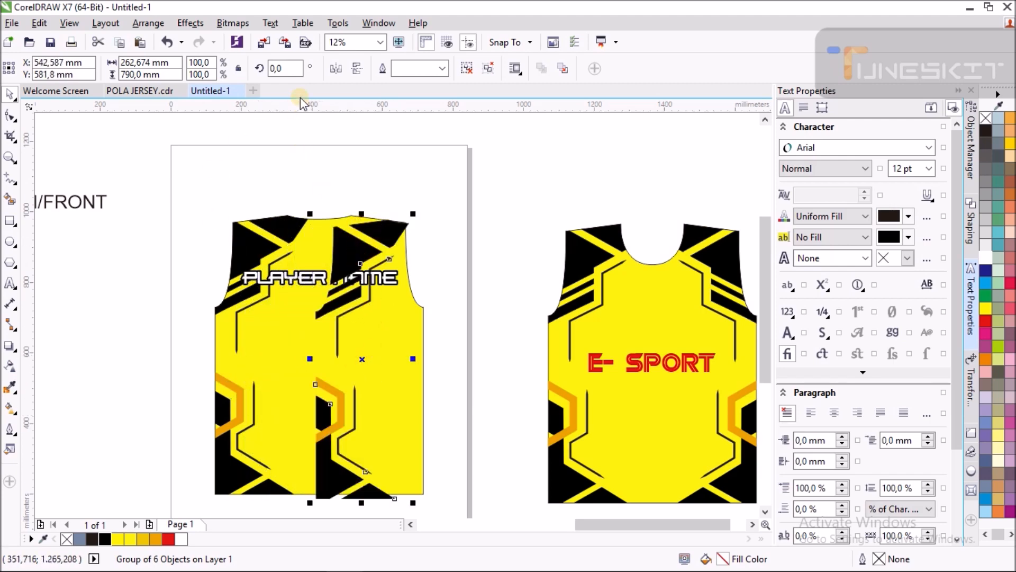
pyautogui.click(337, 69)
pyautogui.keyDown('shift'); pyautogui.click(294, 320); pyautogui.keyUp('shift')
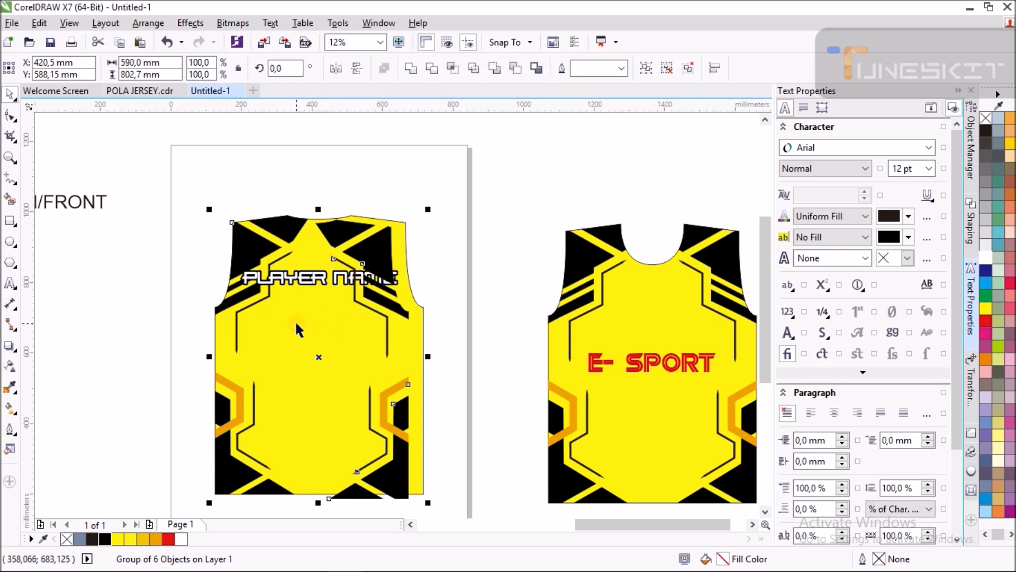
pyautogui.press('t')
pyautogui.press('r')
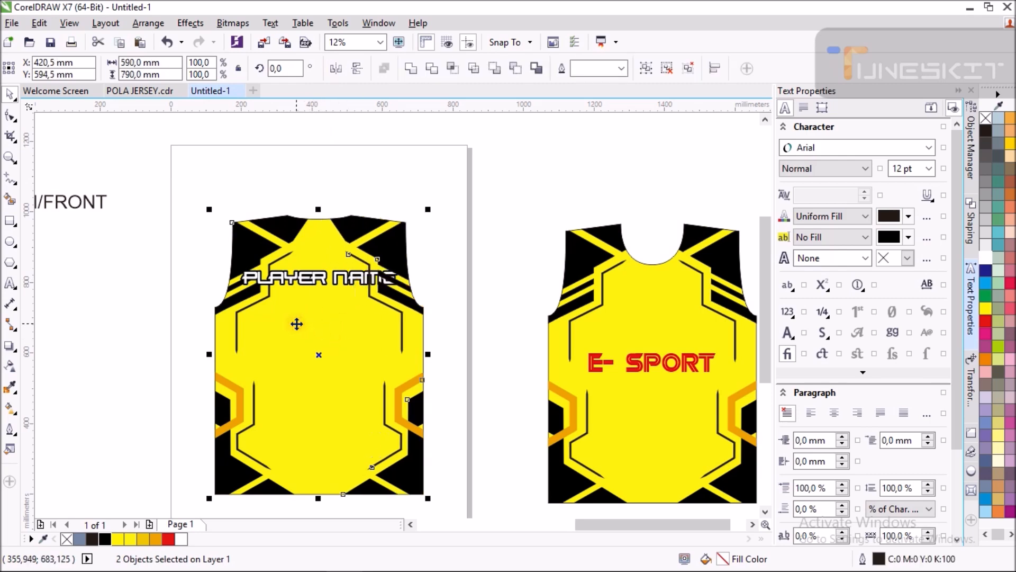
pyautogui.click(456, 228)
pyautogui.click(384, 248)
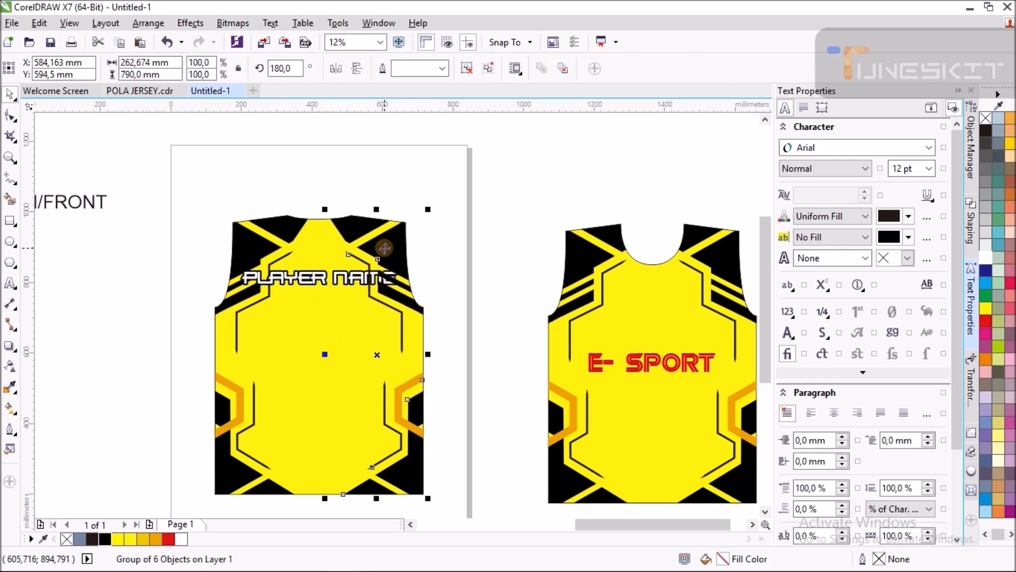
pyautogui.click(470, 231)
# Group the entire back piece with its lettering and move it beside the front piece, off the page
pyautogui.scroll(-2, 456, 228)
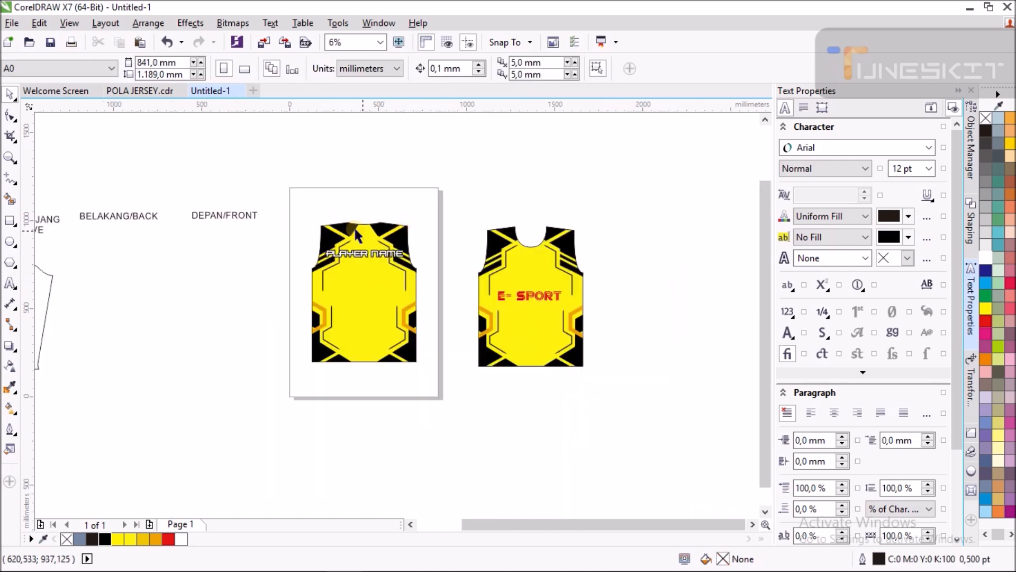
pyautogui.moveTo(400, 390); pyautogui.dragTo(430, 418)
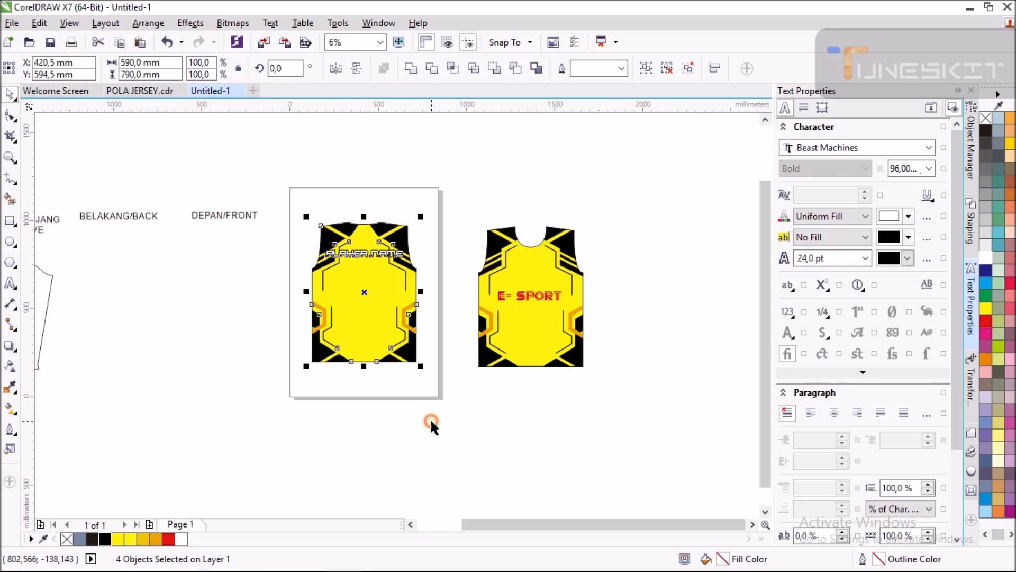
pyautogui.hotkey('ctrl', 'g')
pyautogui.moveTo(372, 297); pyautogui.dragTo(656, 301)
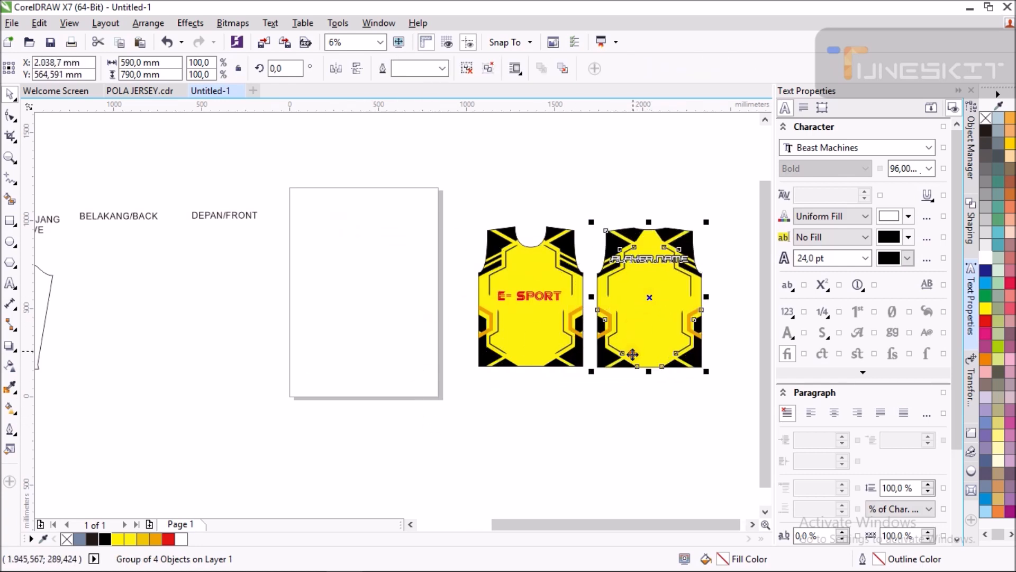
pyautogui.click(613, 398)
# Move the short sleeve pattern onto the page and centre it there
pyautogui.scroll(-2, 404, 326)
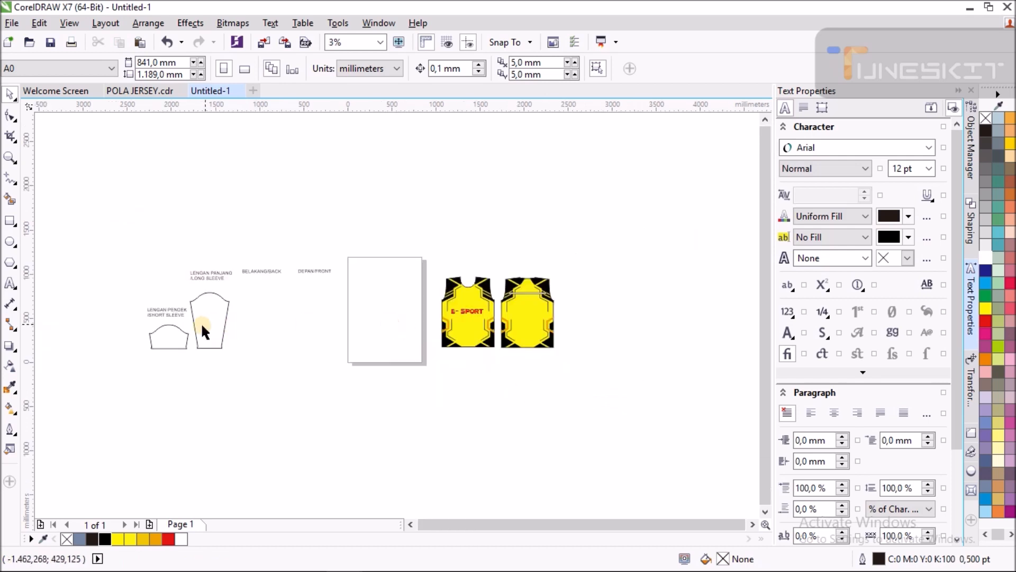
pyautogui.moveTo(172, 336); pyautogui.dragTo(377, 307)
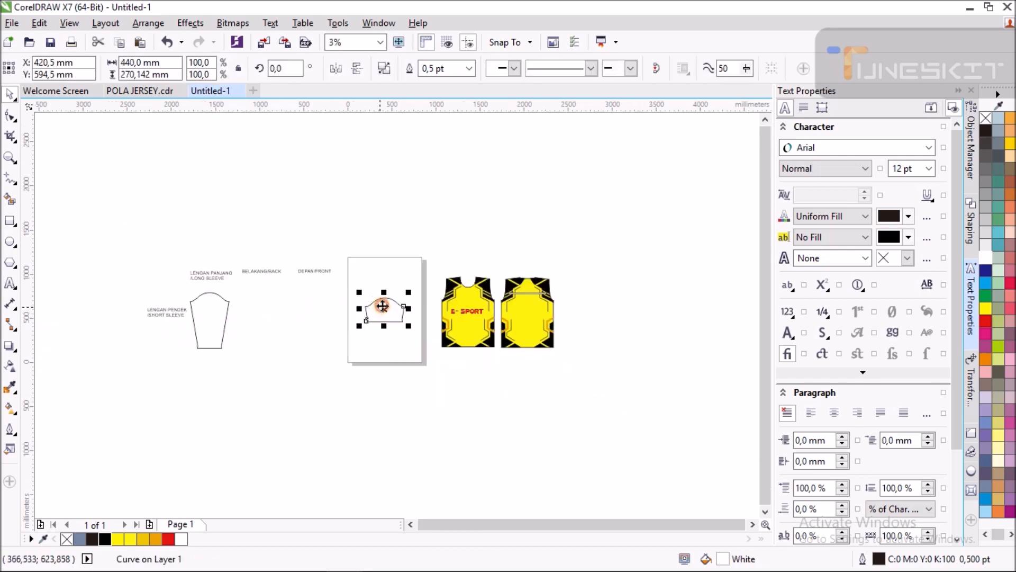
pyautogui.scroll(5, 380, 306)
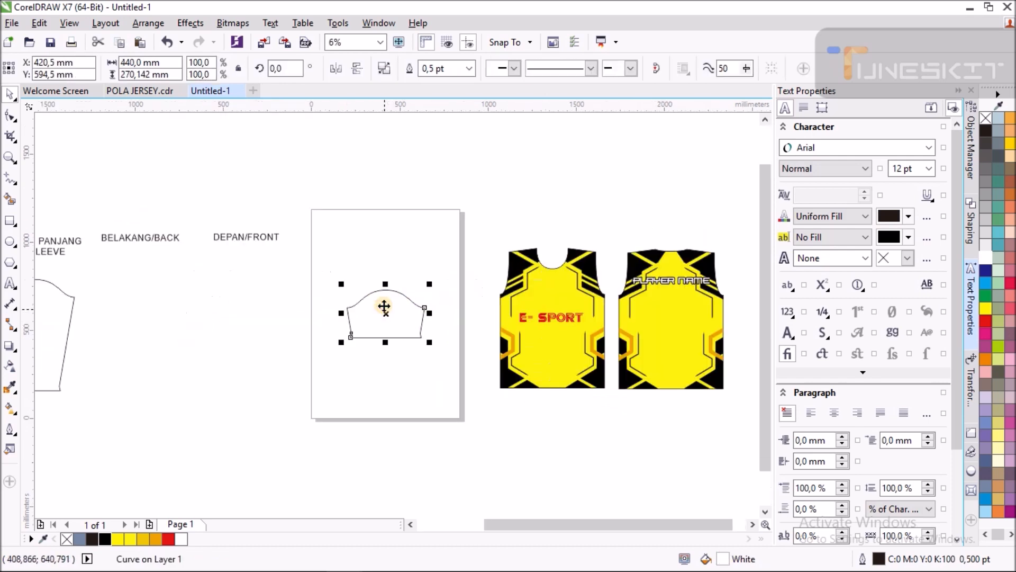
pyautogui.click(343, 188)
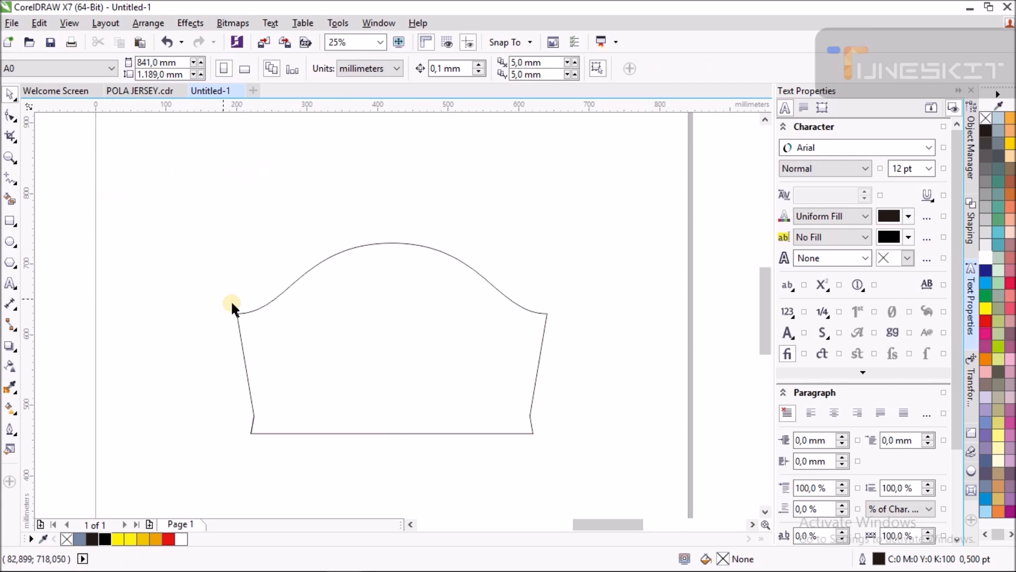
# Fill the short sleeve with the jersey's yellow
pyautogui.click(270, 391)
pyautogui.click(131, 539)
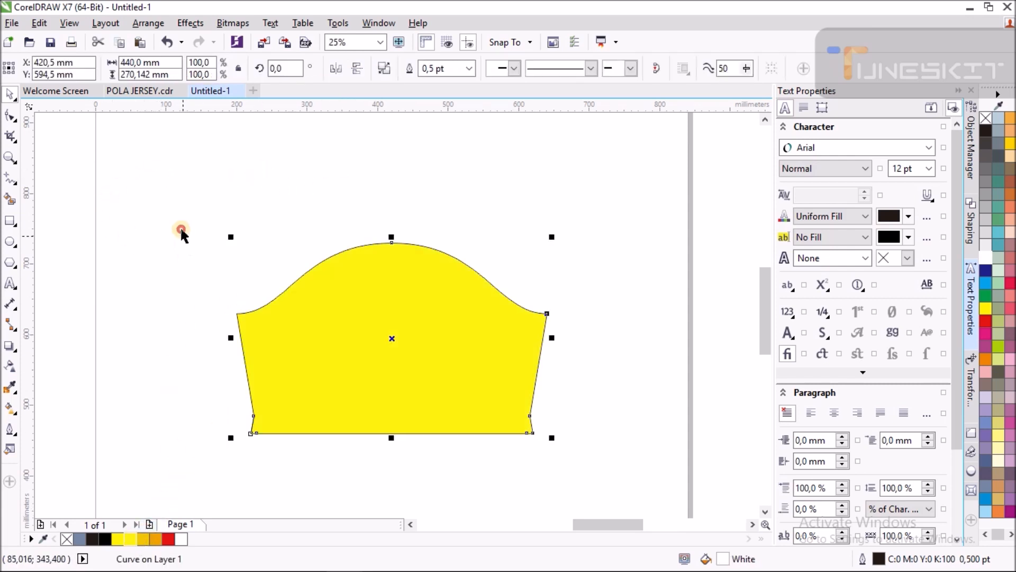
pyautogui.click(173, 209)
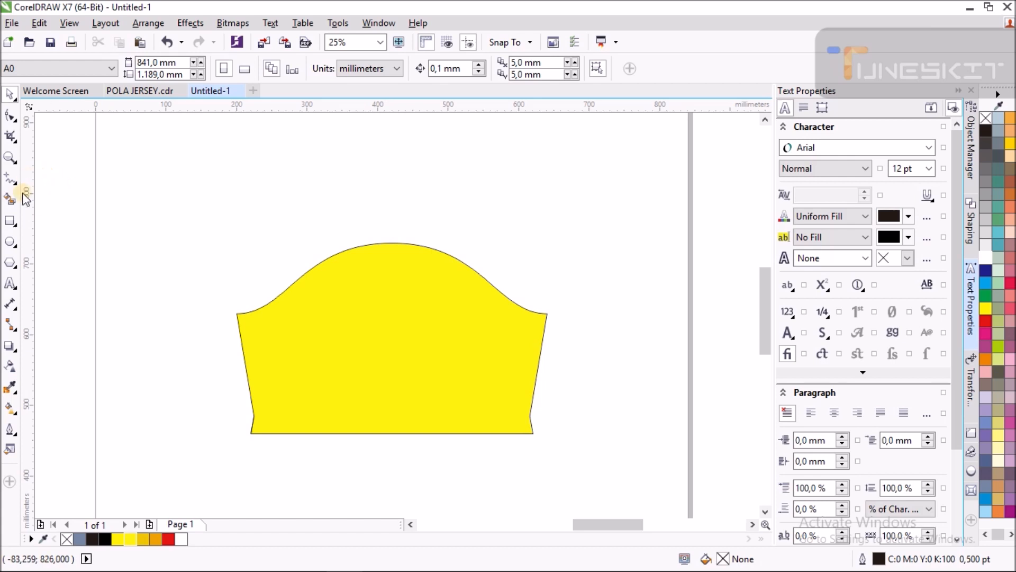
# Draw a rectangular bar about 255 by 30 mm across the sleeve's left half and fill it black
pyautogui.click(15, 222)
pyautogui.moveTo(197, 331); pyautogui.dragTo(379, 351)
pyautogui.click(105, 539)
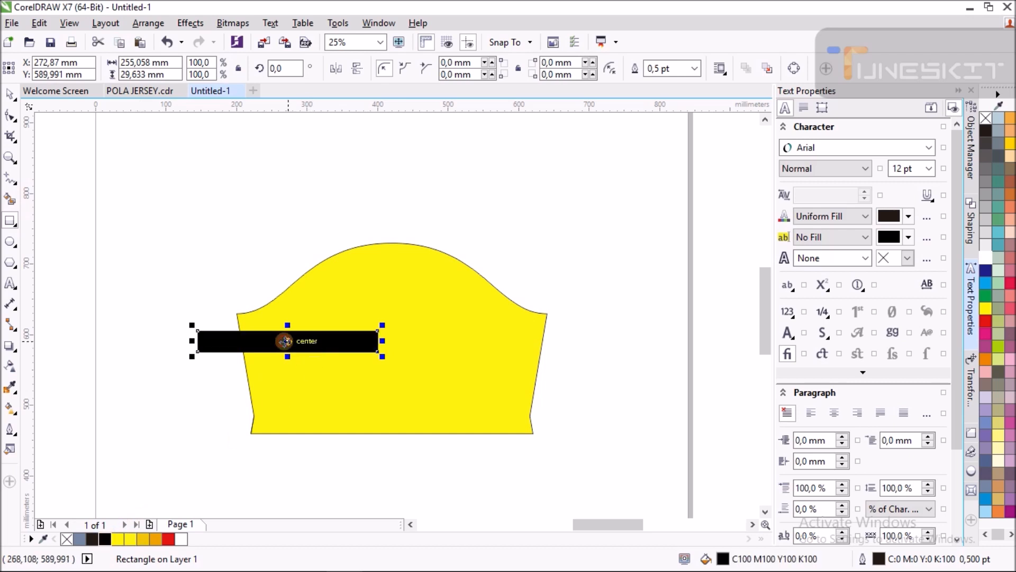
# Add a vertical guideline at the sleeve's centre, rotate the bar to about 344.6° and lengthen it to 121.6 %
pyautogui.click(9, 94)
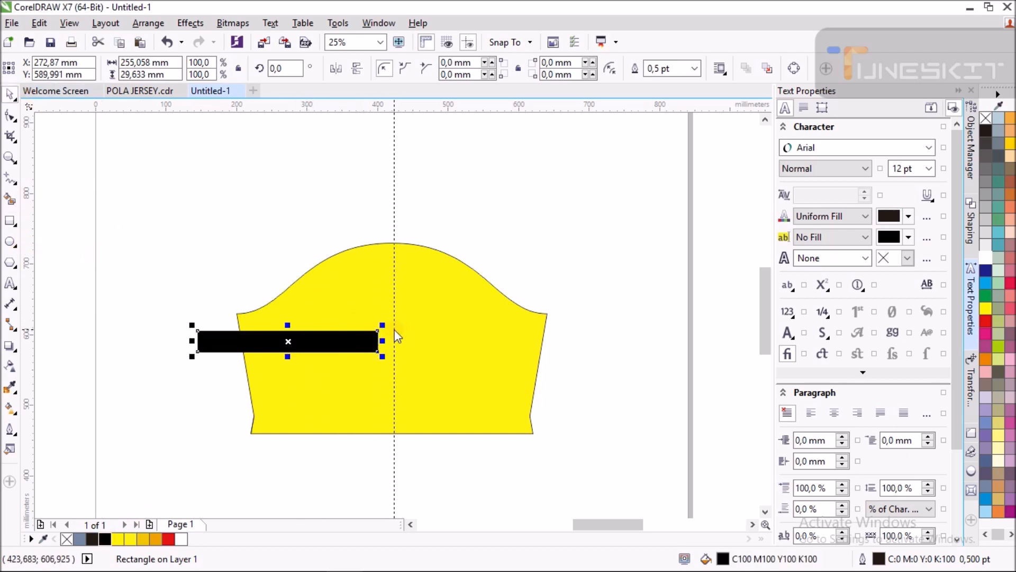
pyautogui.moveTo(353, 347); pyautogui.dragTo(378, 359)
pyautogui.click(321, 350)
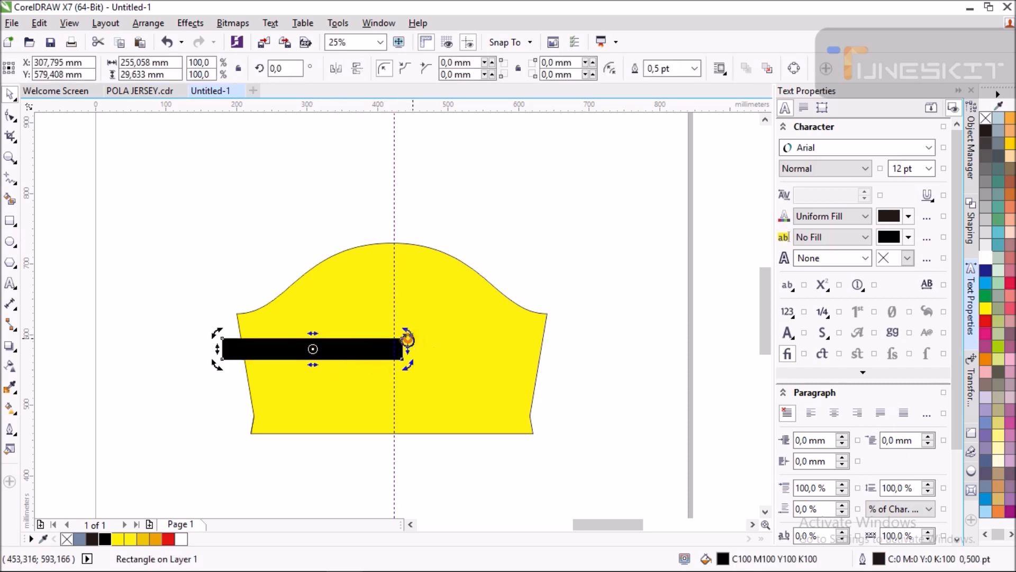
pyautogui.click(326, 349)
pyautogui.moveTo(406, 348); pyautogui.dragTo(360, 374)
pyautogui.click(334, 348)
pyautogui.hotkey('ctrl', 'z')
pyautogui.scroll(1, 336, 373)
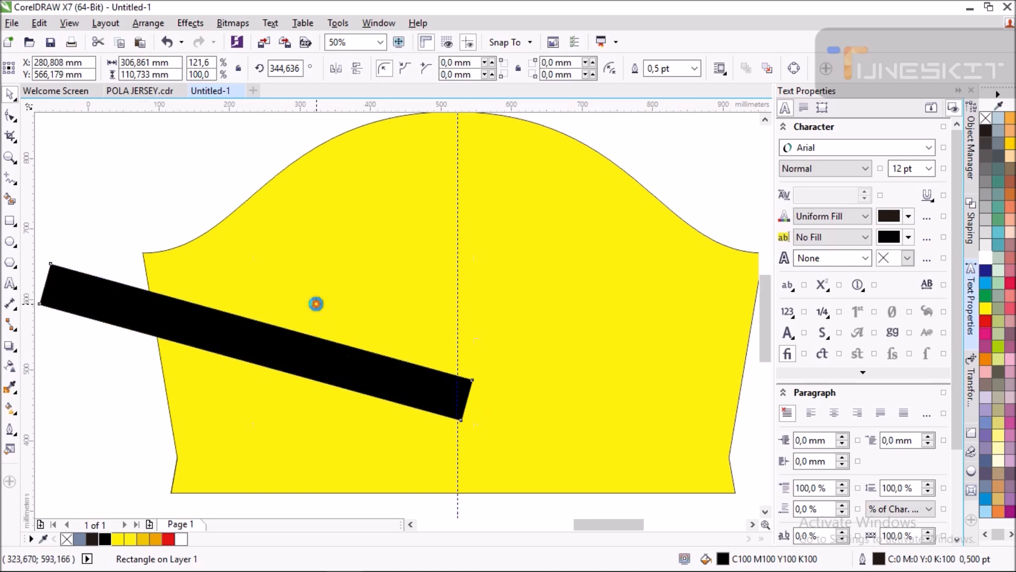
# Recolour the slanted bar red and the short sleeve black
pyautogui.scroll(-2, 316, 304)
pyautogui.click(169, 539)
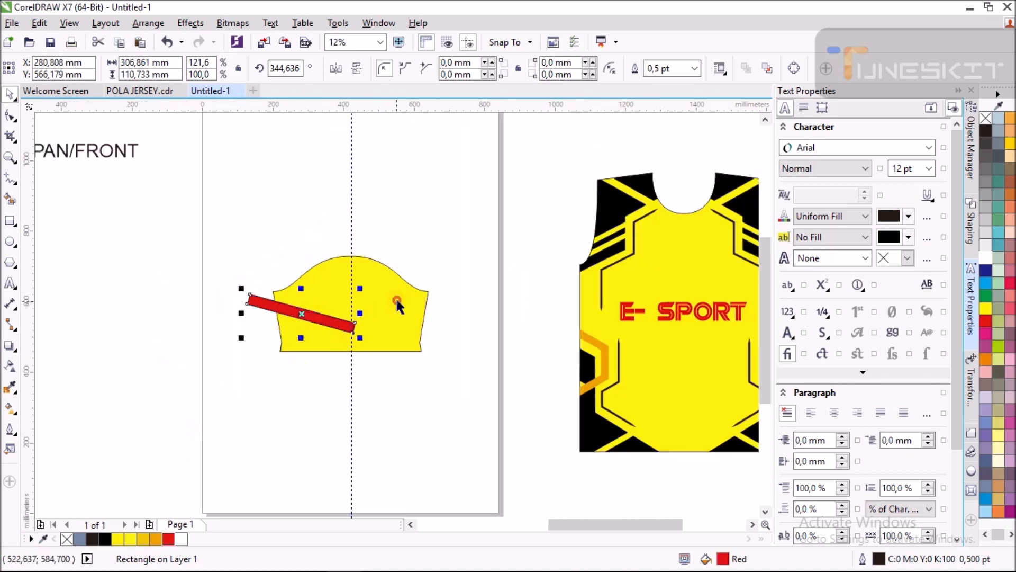
pyautogui.click(395, 298)
pyautogui.click(105, 539)
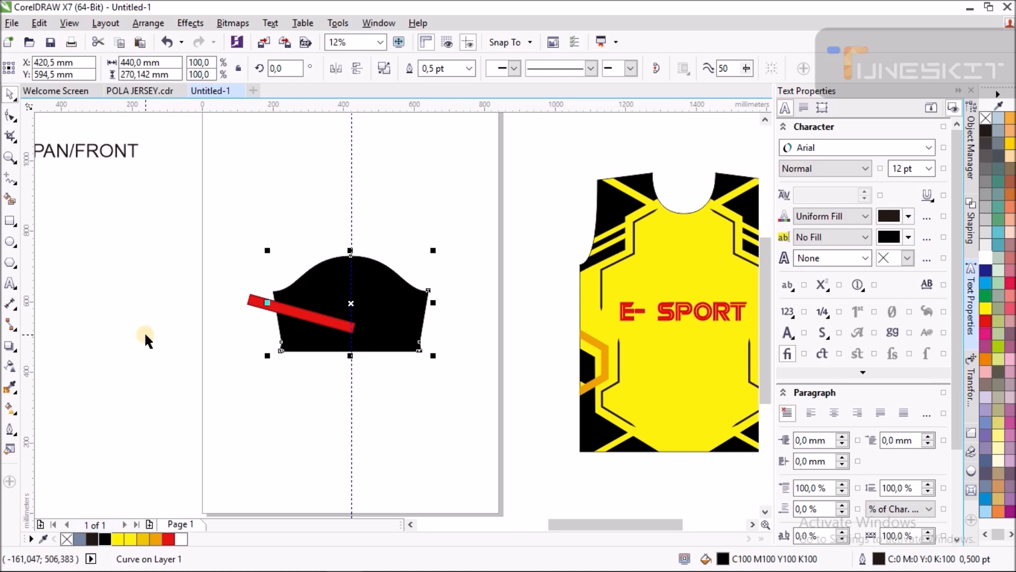
pyautogui.click(144, 331)
# Shift the red bar's lower corner to the centre guideline and mirror a copy across to form a V-shaped chevron
pyautogui.scroll(2, 339, 329)
pyautogui.moveTo(350, 348); pyautogui.dragTo(348, 343)
pyautogui.scroll(-1, 332, 339)
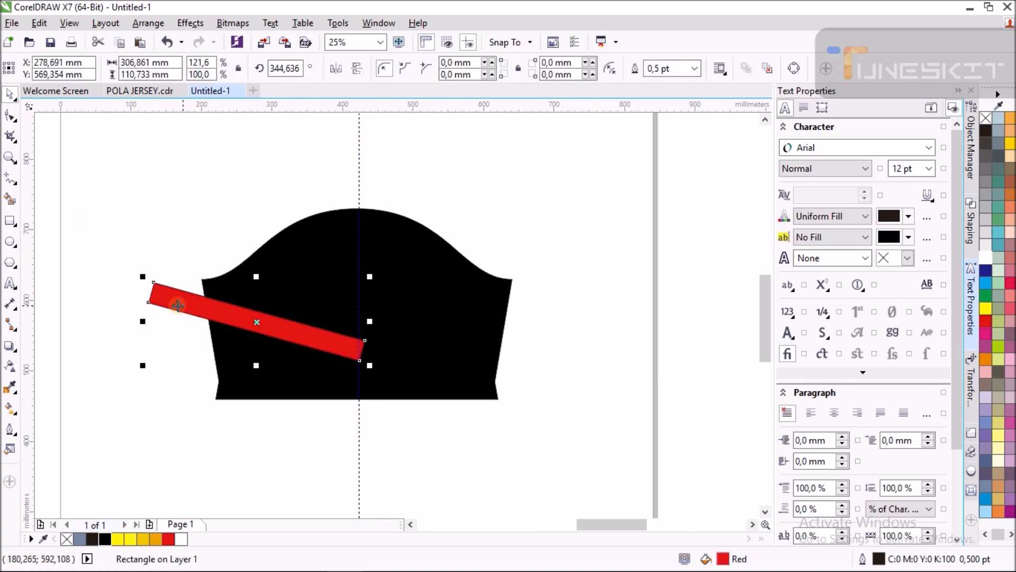
pyautogui.moveTo(148, 320); pyautogui.dragTo(393, 337)
pyautogui.scroll(1, 417, 339)
pyautogui.scroll(-1, 419, 295)
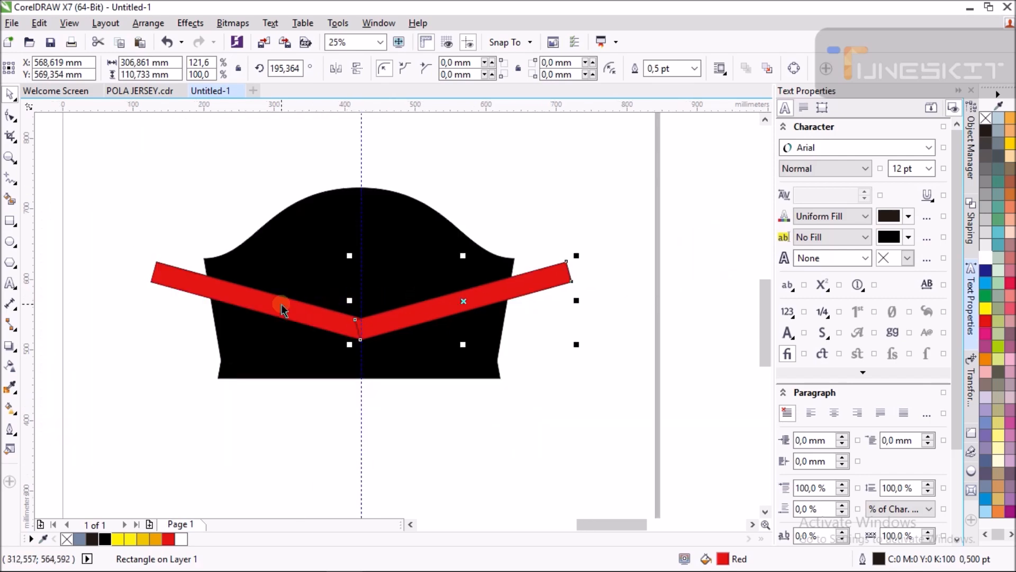
# Weld the two slanted red bars into a single chevron shape
pyautogui.scroll(1, 387, 325)
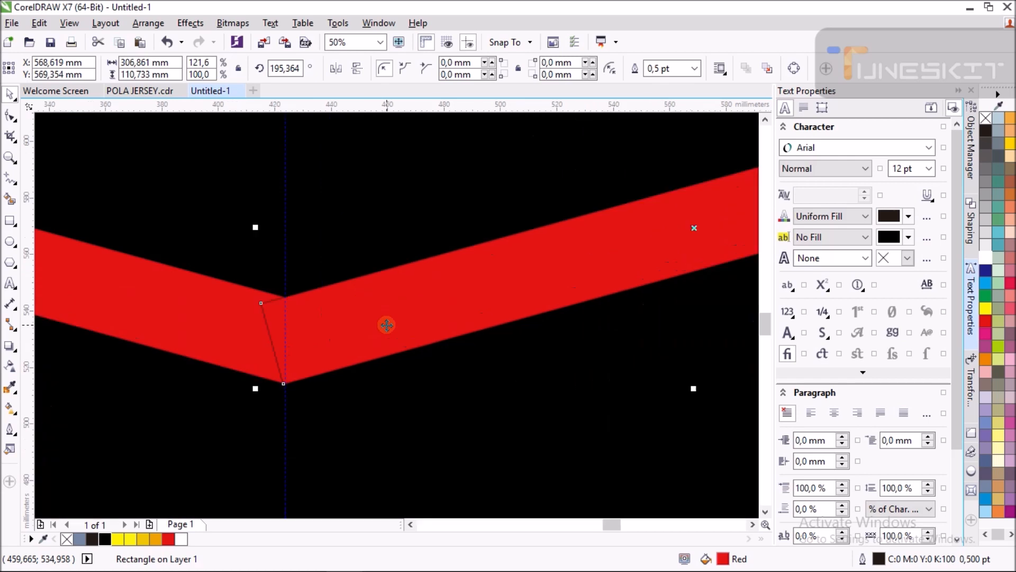
pyautogui.scroll(-1, 384, 307)
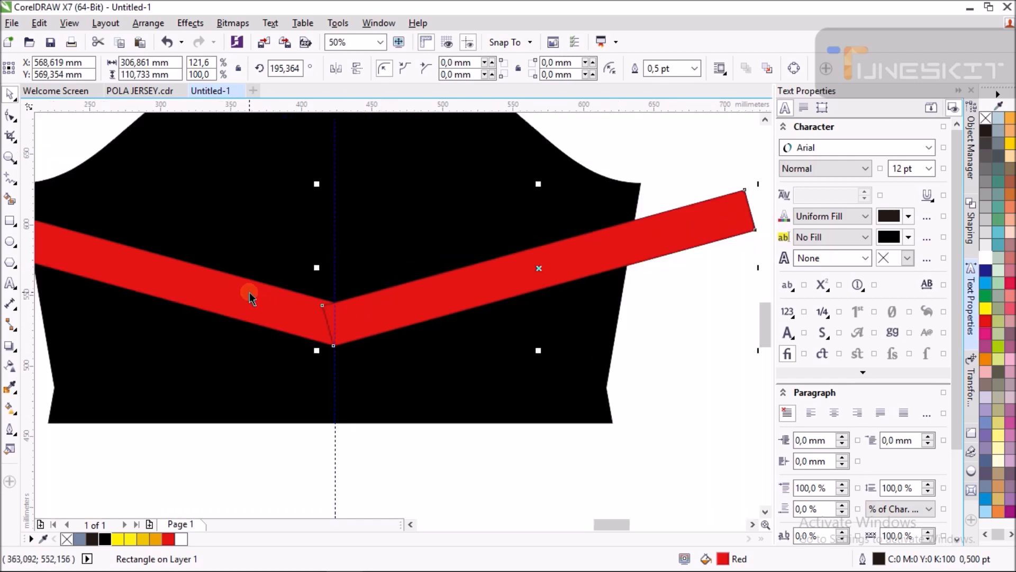
pyautogui.keyDown('shift'); pyautogui.click(249, 292); pyautogui.keyUp('shift')
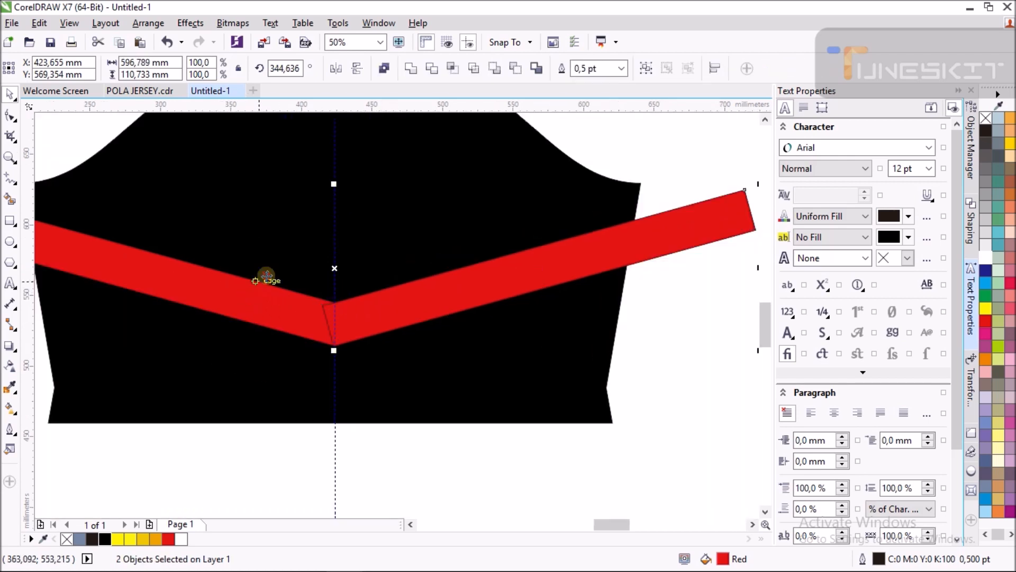
pyautogui.click(413, 67)
pyautogui.scroll(-1, 376, 193)
pyautogui.scroll(1, 367, 224)
pyautogui.scroll(1, 370, 231)
pyautogui.scroll(-2, 371, 231)
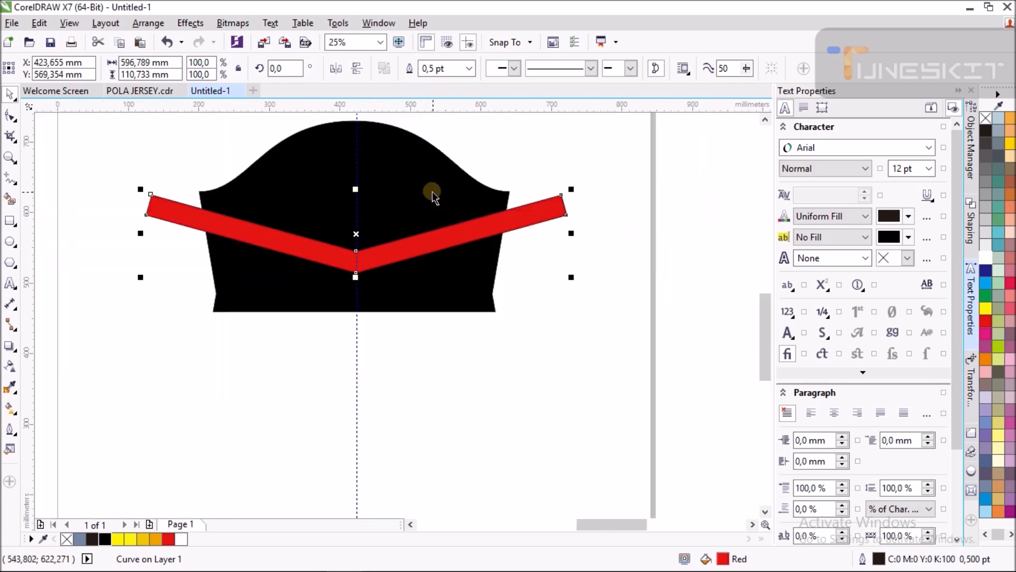
# Align the red chevron's centre horizontally with the sleeve
pyautogui.keyDown('shift'); pyautogui.click(431, 190); pyautogui.keyUp('shift')
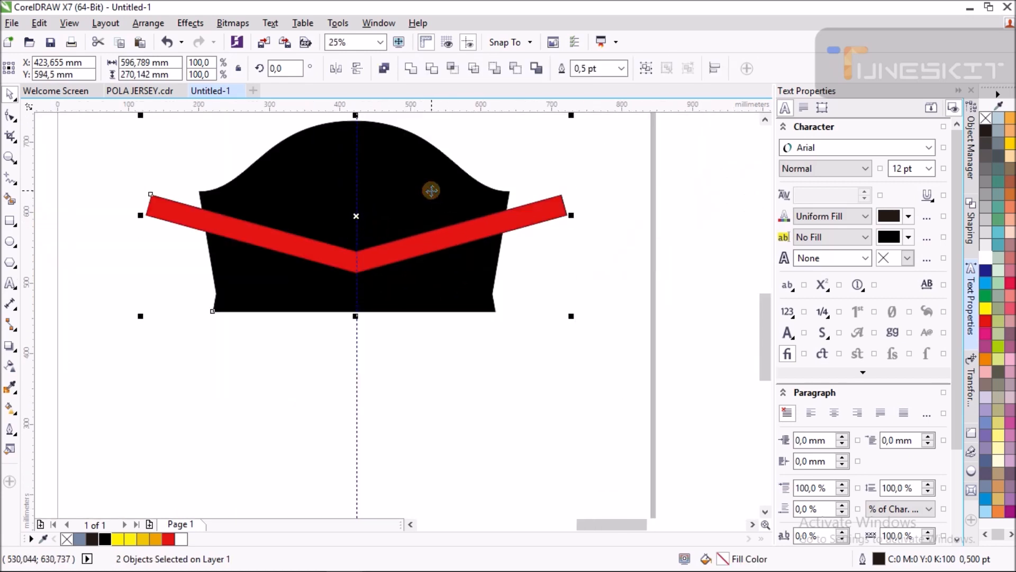
pyautogui.click(599, 192)
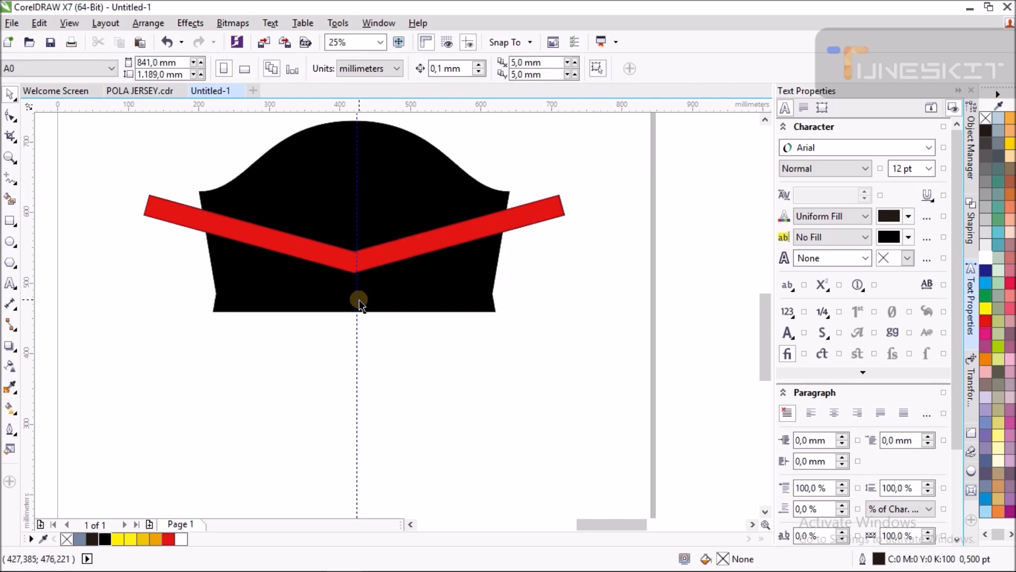
pyautogui.click(359, 300)
pyautogui.click(546, 225)
pyautogui.scroll(1, 319, 259)
pyautogui.scroll(-1, 323, 256)
# Intersect the red chevron with the sleeve and move the original chevron below the sleeve
pyautogui.click(470, 231)
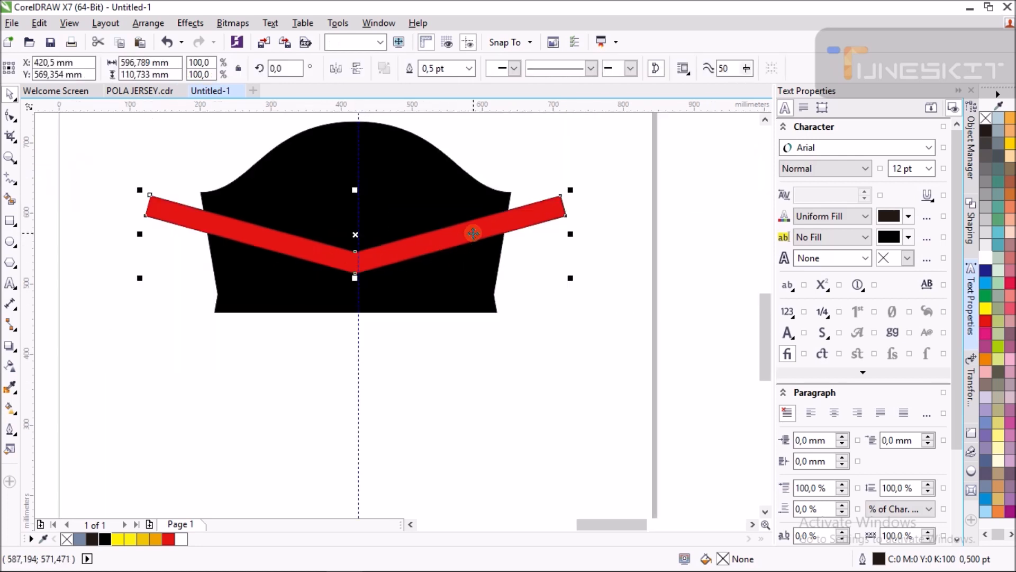
pyautogui.keyDown('shift'); pyautogui.click(424, 183); pyautogui.keyUp('shift')
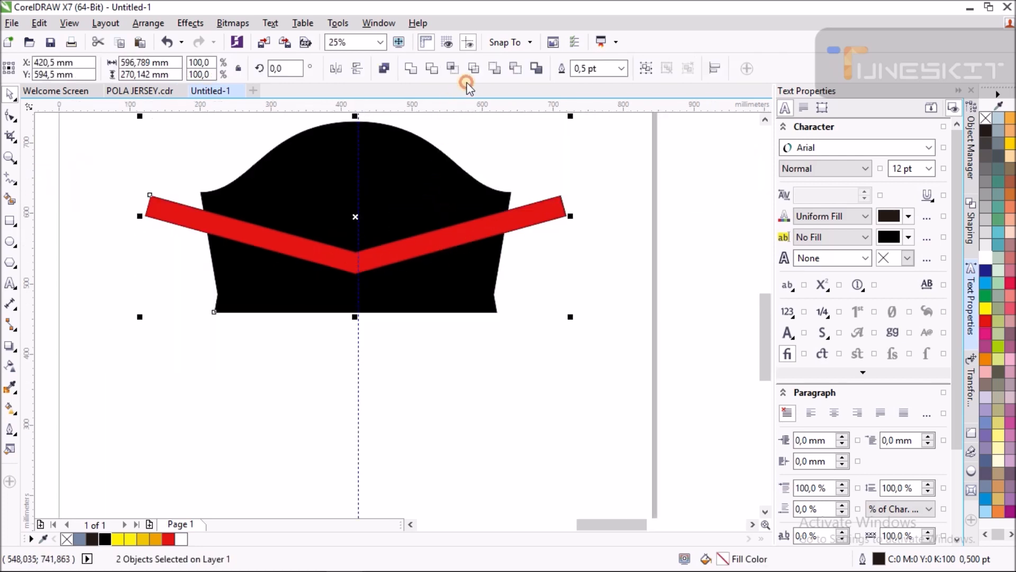
pyautogui.click(454, 68)
pyautogui.moveTo(556, 210); pyautogui.dragTo(567, 369)
# Fill the intersected chevron on the sleeve yellow and delete the leftover red chevron
pyautogui.click(481, 220)
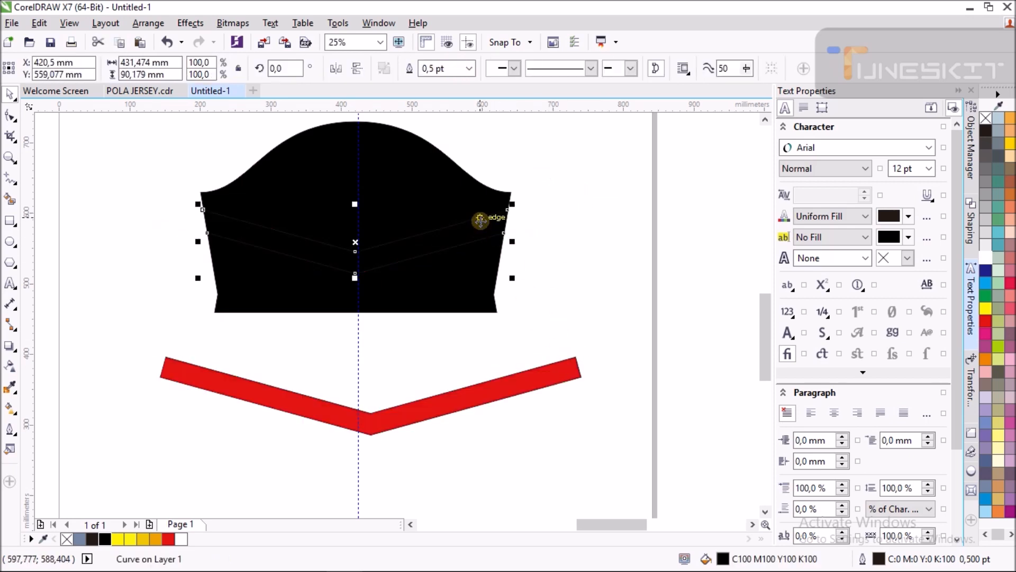
pyautogui.click(131, 540)
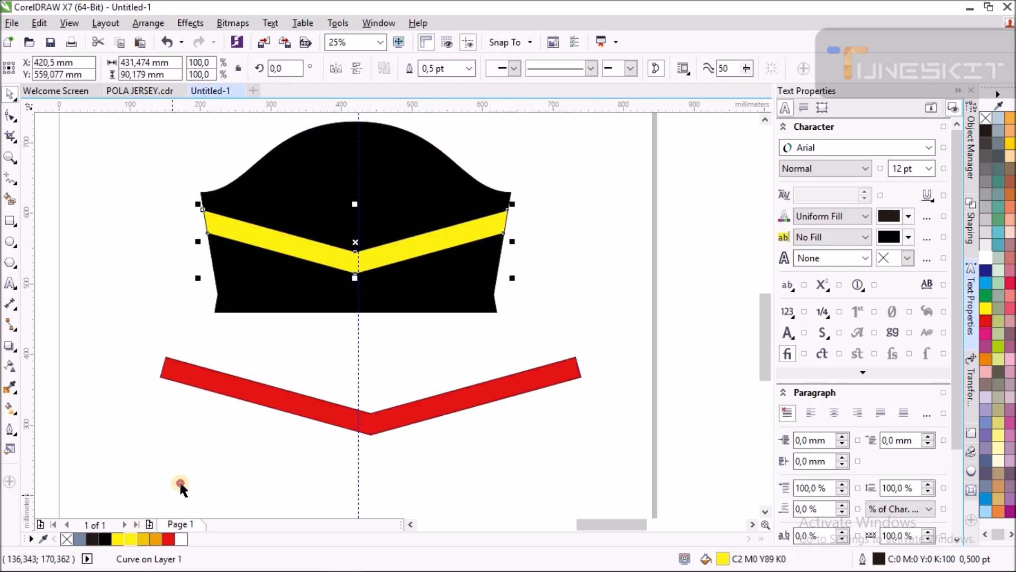
pyautogui.click(278, 398)
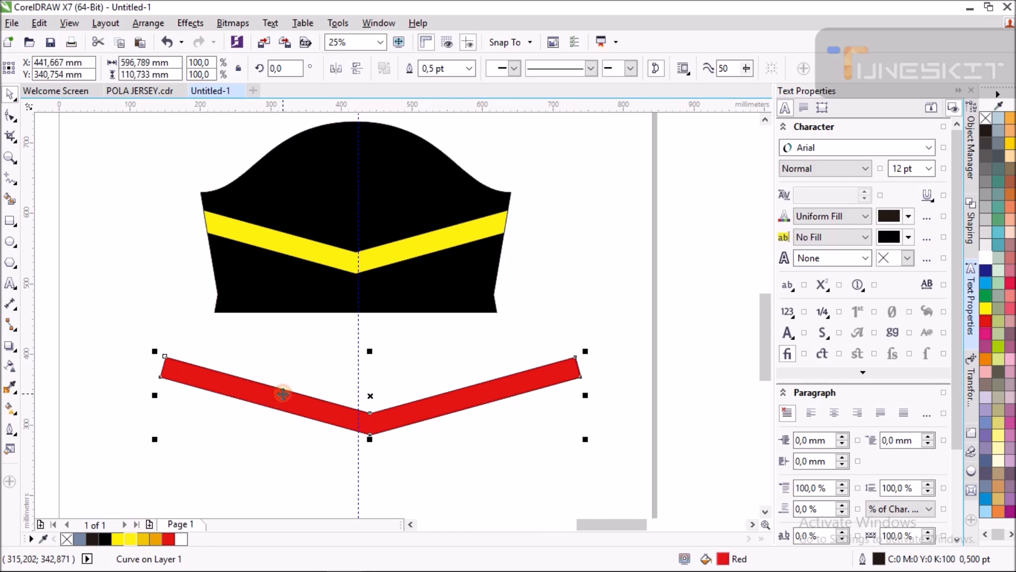
pyautogui.press('Delete')
pyautogui.scroll(-1, 435, 306)
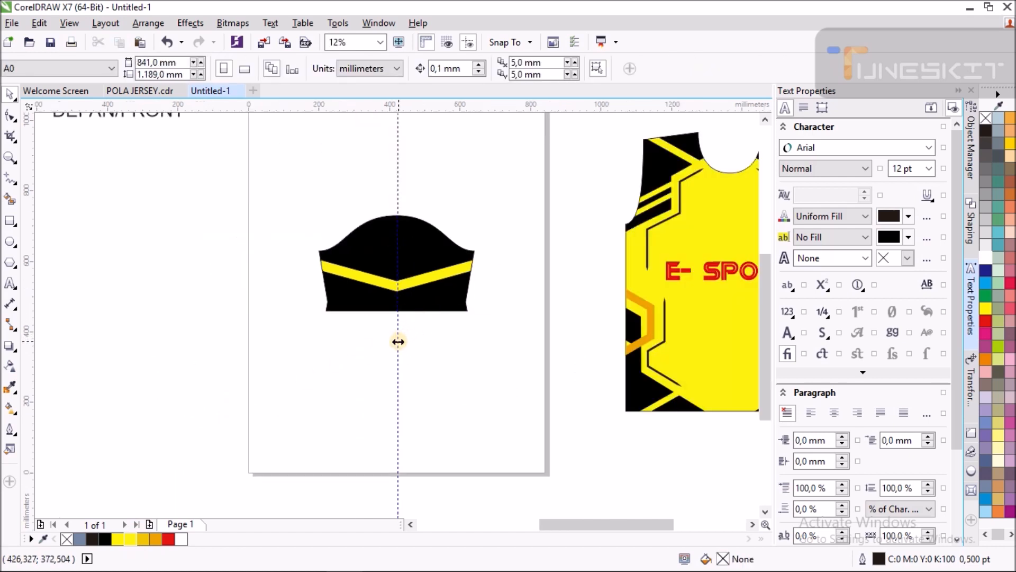
# Delete the vertical guideline through the sleeve's centre and place a copy of the chevron sleeve above the original
pyautogui.click(399, 342)
pyautogui.press('Delete')
pyautogui.scroll(-1, 353, 316)
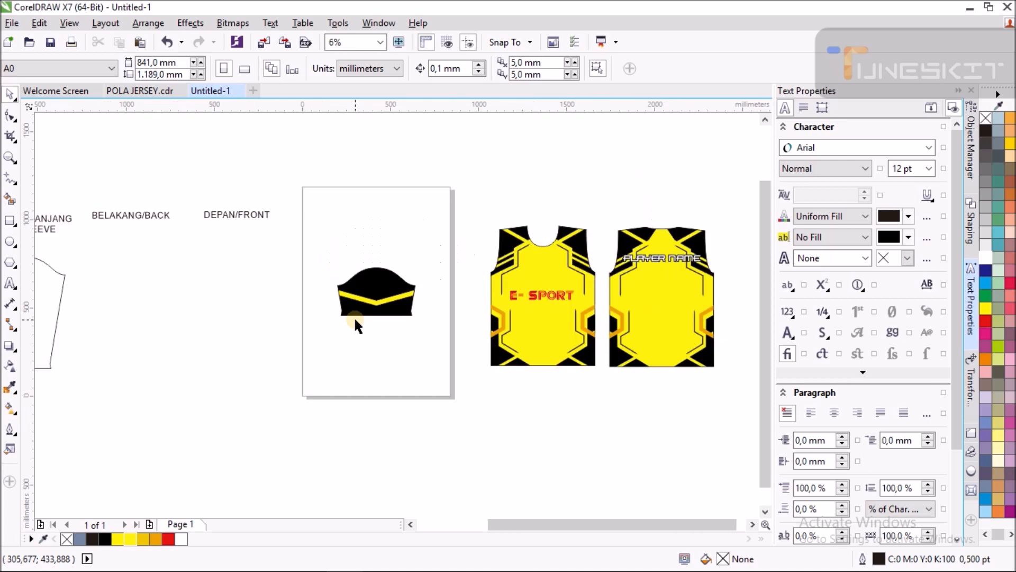
pyautogui.moveTo(304, 257); pyautogui.dragTo(411, 330)
pyautogui.moveTo(371, 290); pyautogui.dragTo(372, 225)
pyautogui.click(437, 265)
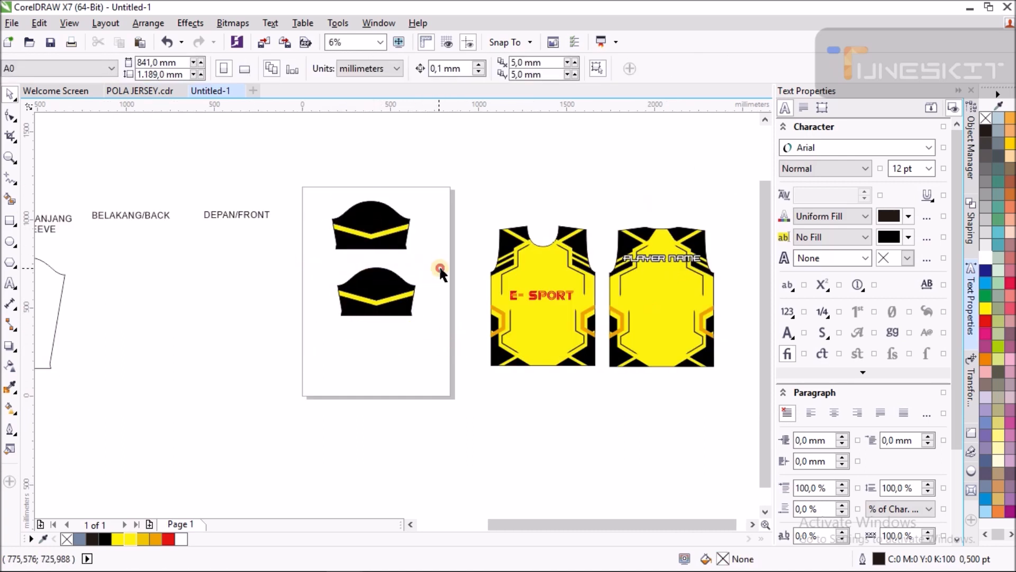
pyautogui.scroll(-2, 440, 264)
pyautogui.scroll(2, 418, 270)
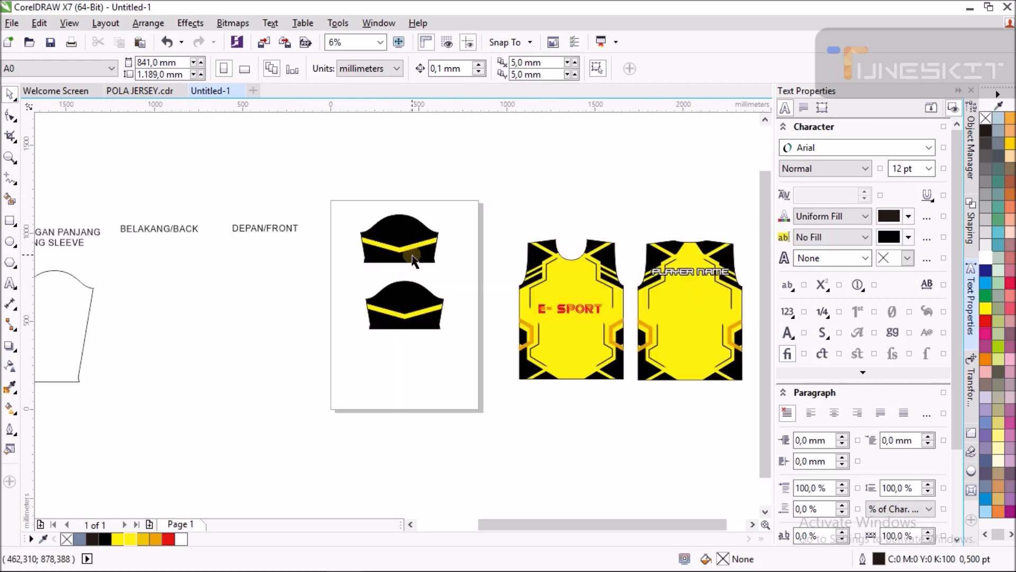
pyautogui.moveTo(413, 259); pyautogui.dragTo(421, 259)
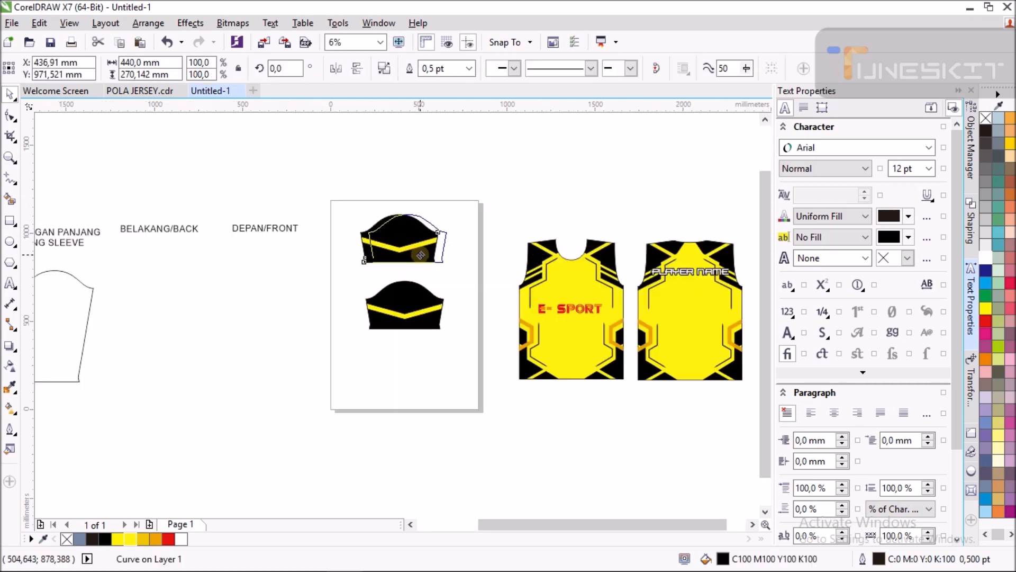
pyautogui.click(458, 288)
pyautogui.hotkey('ctrl', 'z')
# Remove the outline from both black sleeves and their yellow chevrons
pyautogui.moveTo(331, 194); pyautogui.dragTo(466, 356)
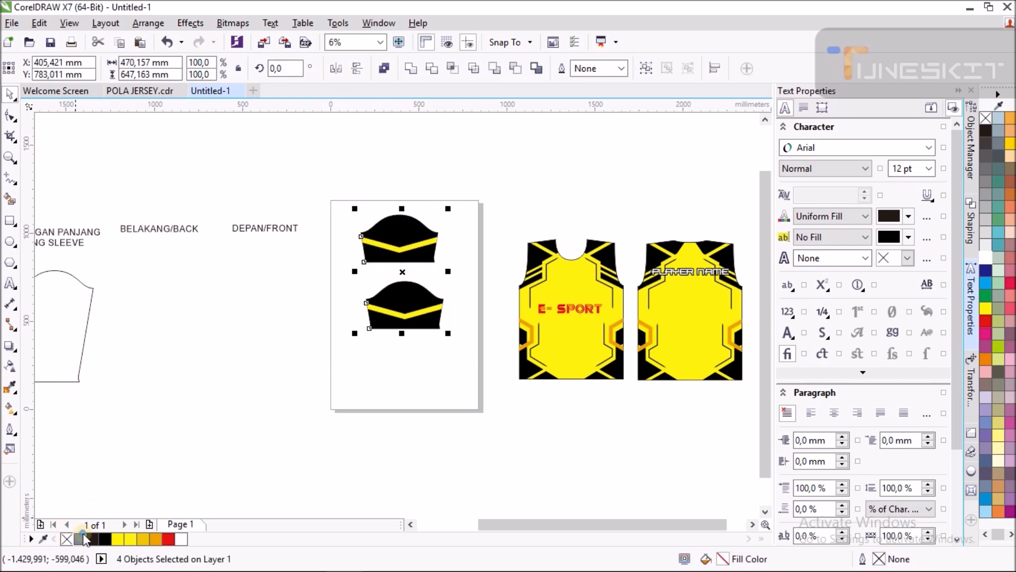
# Delete the unused long-sleeve pattern and all the pattern text labels beside the page
pyautogui.scroll(-1, 491, 289)
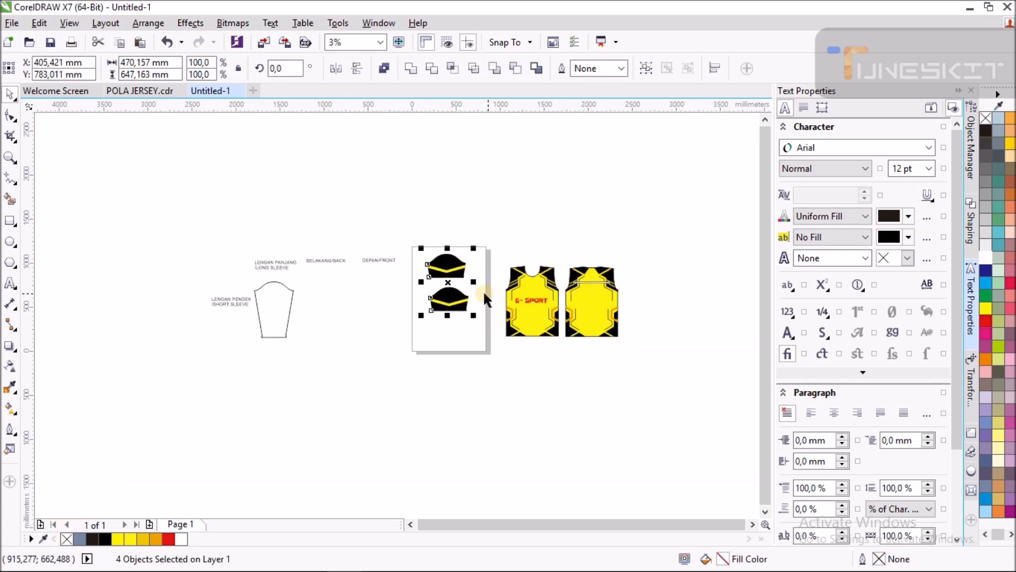
pyautogui.moveTo(172, 251); pyautogui.dragTo(408, 358)
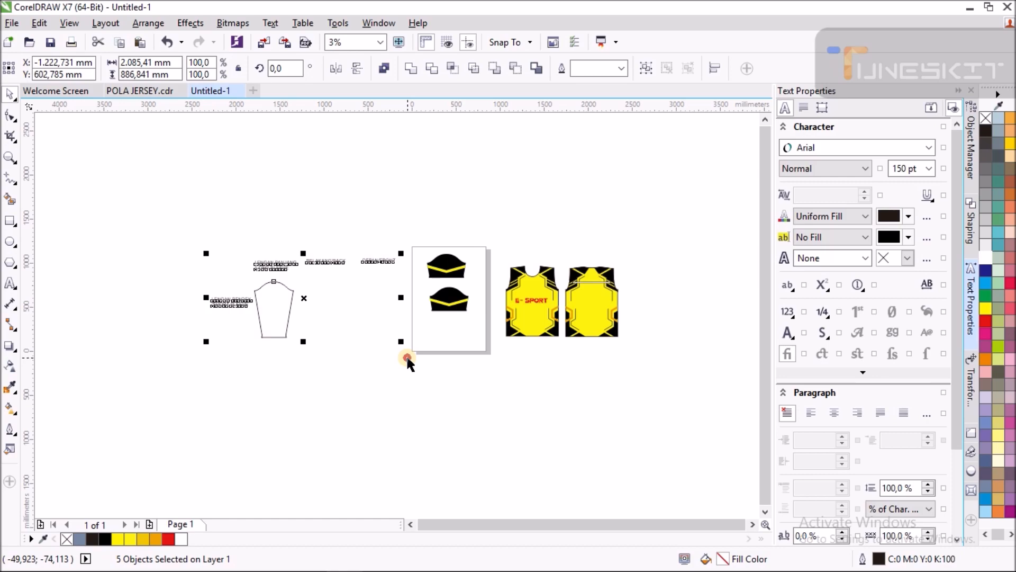
pyautogui.press('Delete')
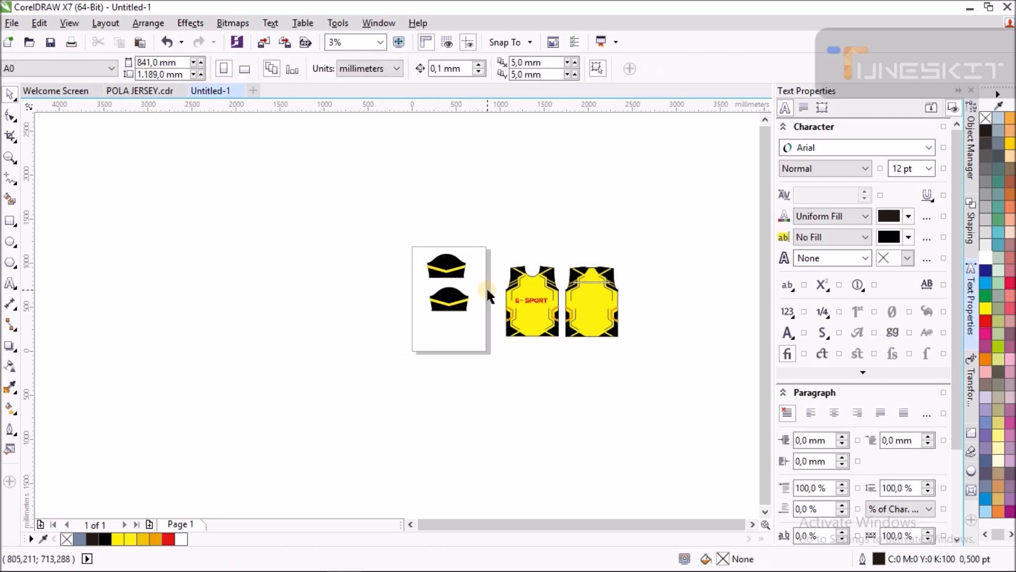